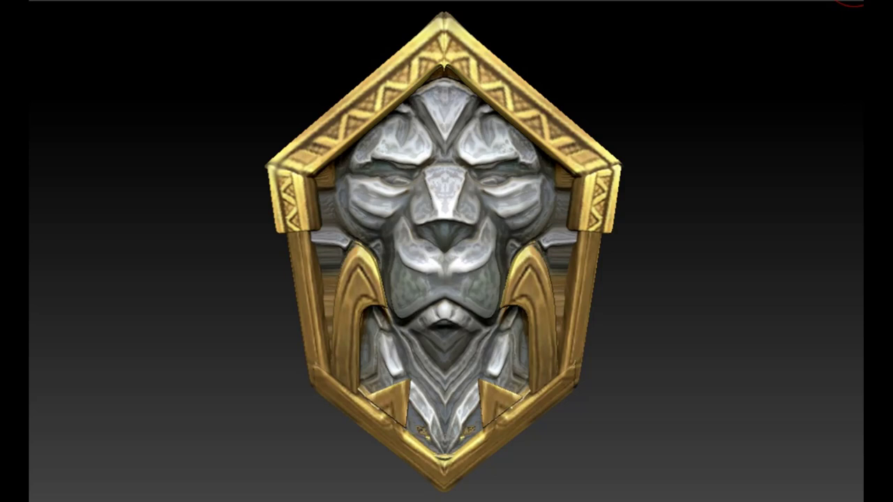
Show the polyframe wireframe over the finished lion shield with Shift+F.
key(shift+f)
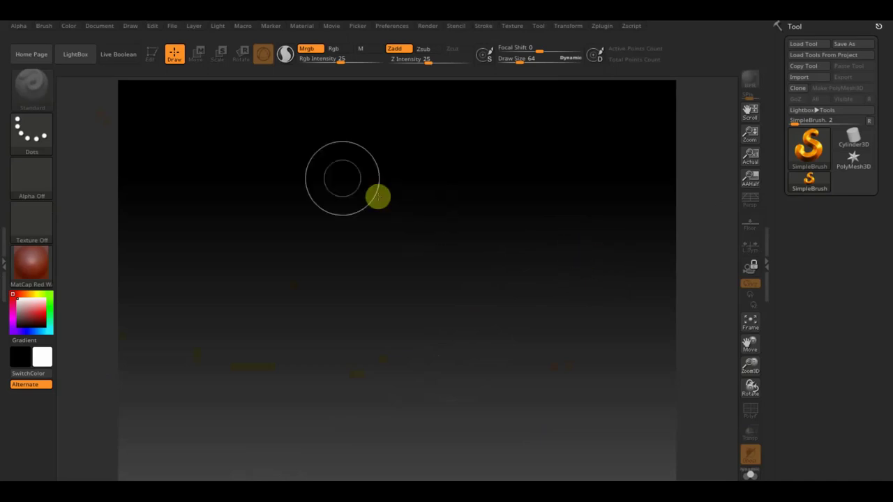
Import the 720864 picture from the Desktop through the Texture palette.
click(519, 30)
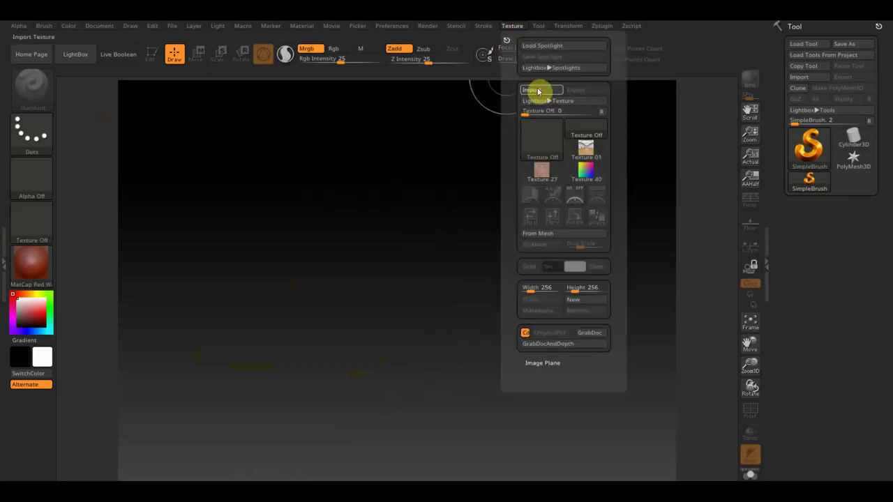
click(538, 92)
click(159, 244)
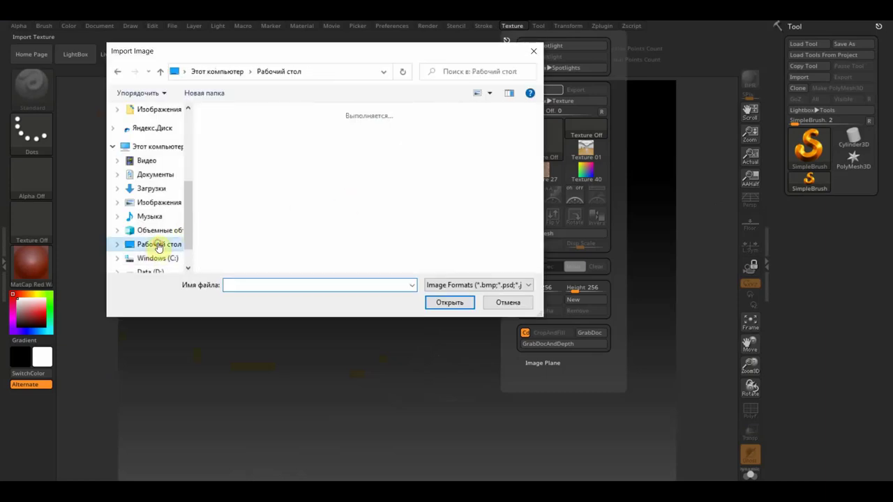
scroll(356, 217, down, 1)
scroll(356, 217, down, 1)
click(364, 143)
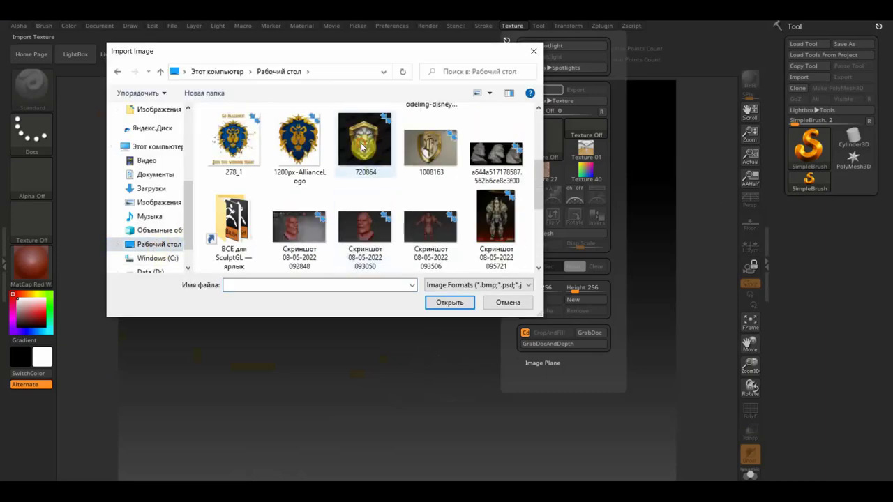
click(447, 303)
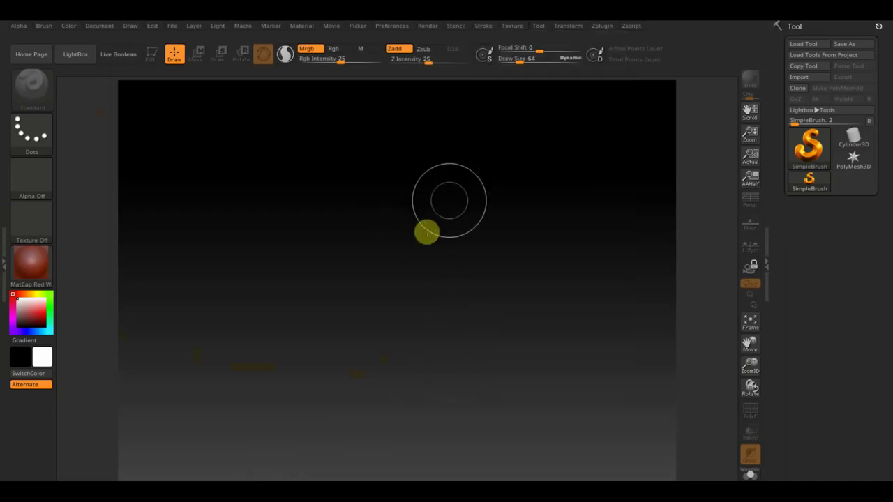
mouse_move(808, 148)
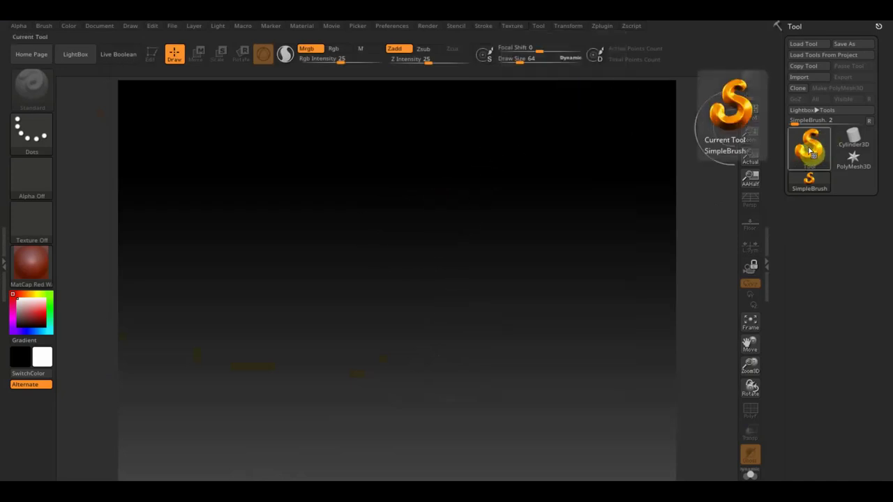
Draw a Cube3D at the canvas centre and put it in Edit mode.
click(811, 150)
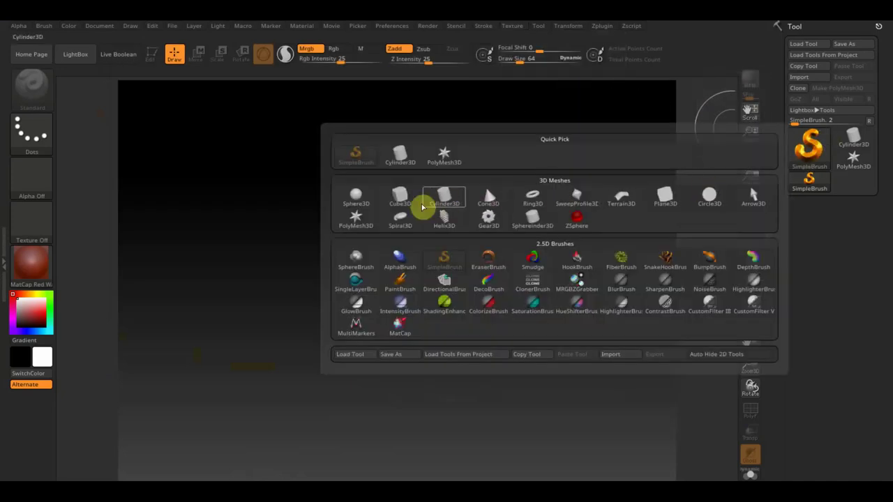
click(405, 203)
drag(395, 256, 396, 381)
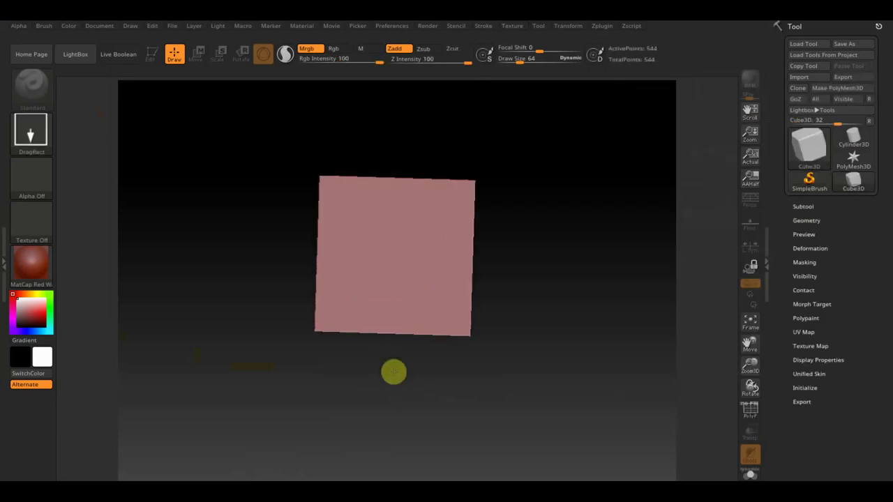
click(152, 56)
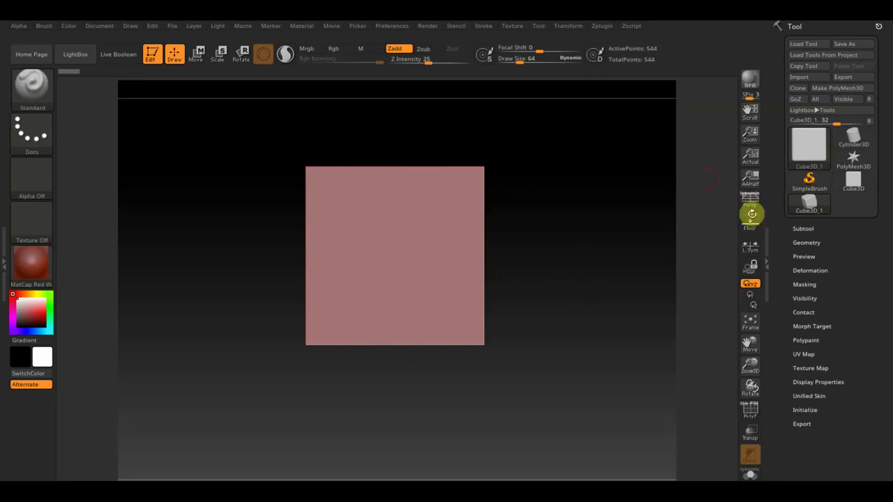
Turn on the floor grid and make 720864 the active texture.
click(751, 225)
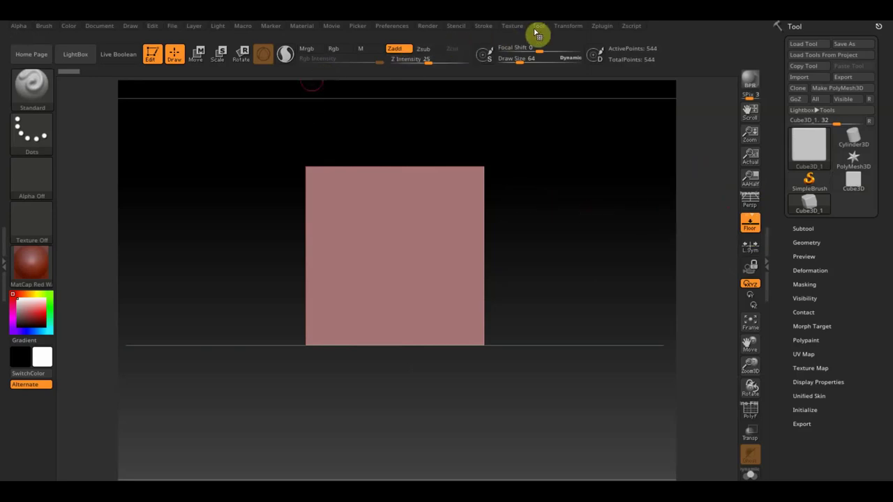
click(511, 28)
click(547, 199)
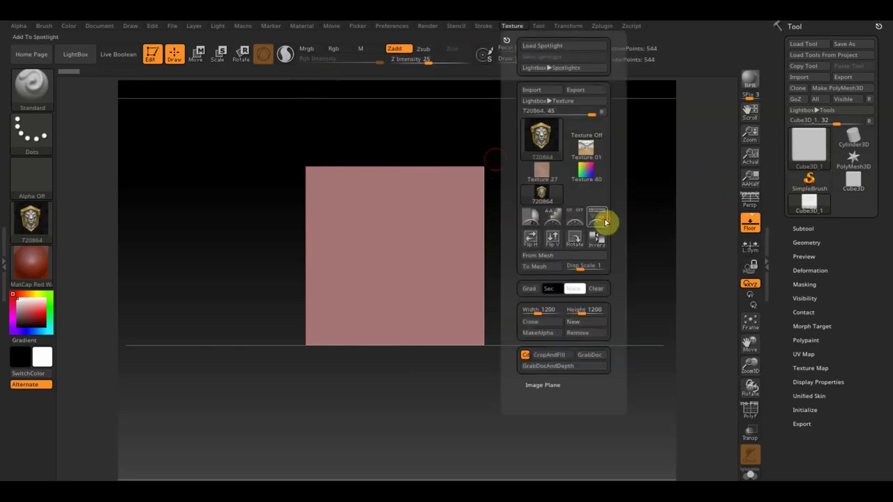
Add the lion picture to Spotlight, shrink it into the upper-left corner, then hide it.
click(601, 222)
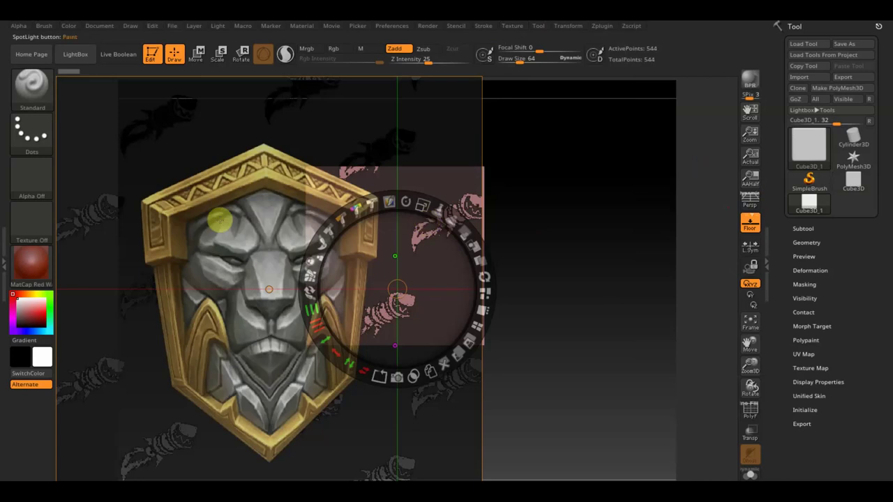
drag(419, 201, 336, 196)
drag(369, 238, 159, 124)
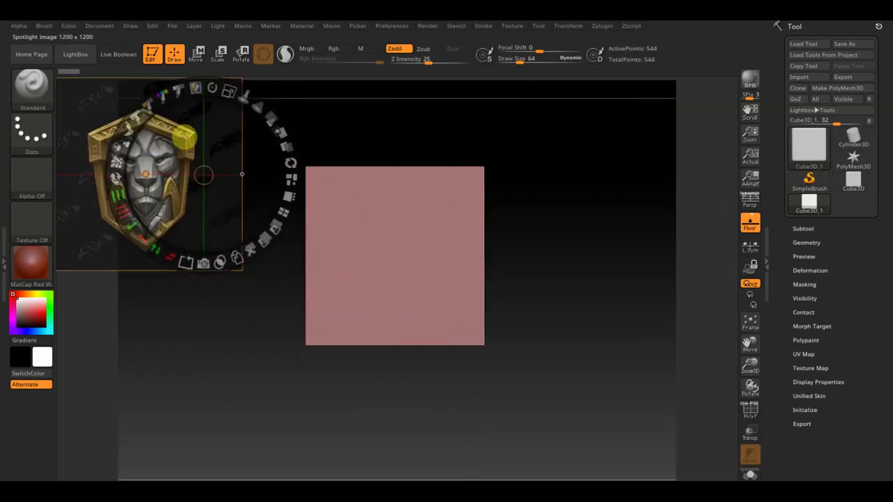
key(shift+z)
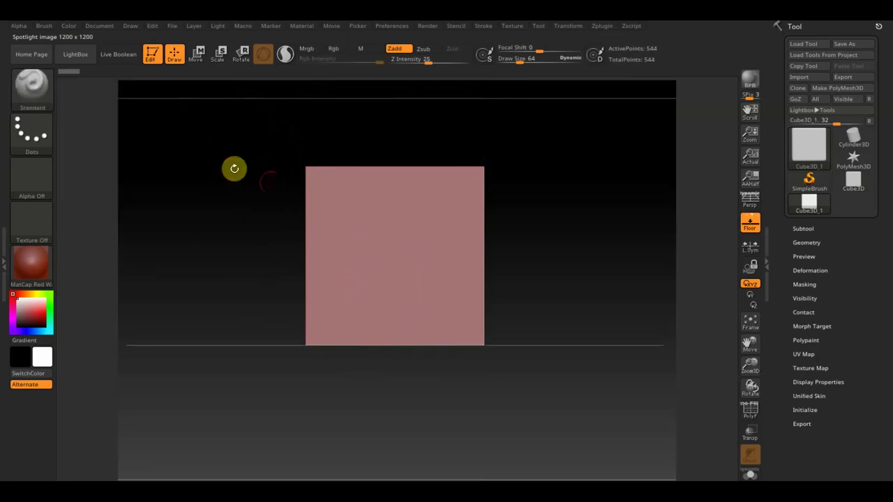
click(196, 53)
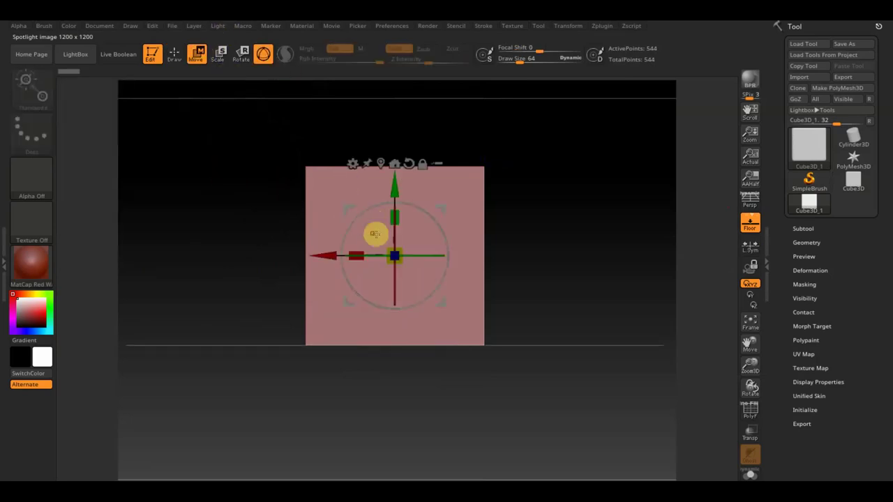
Stretch the cube into a narrow strip and rotate it about 45 degrees.
drag(357, 249, 451, 252)
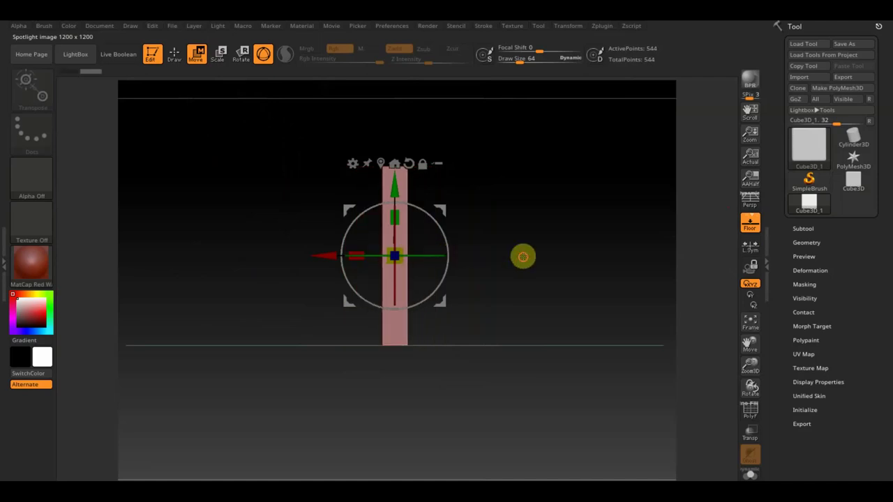
key(ctrl+z)
drag(523, 257, 498, 265)
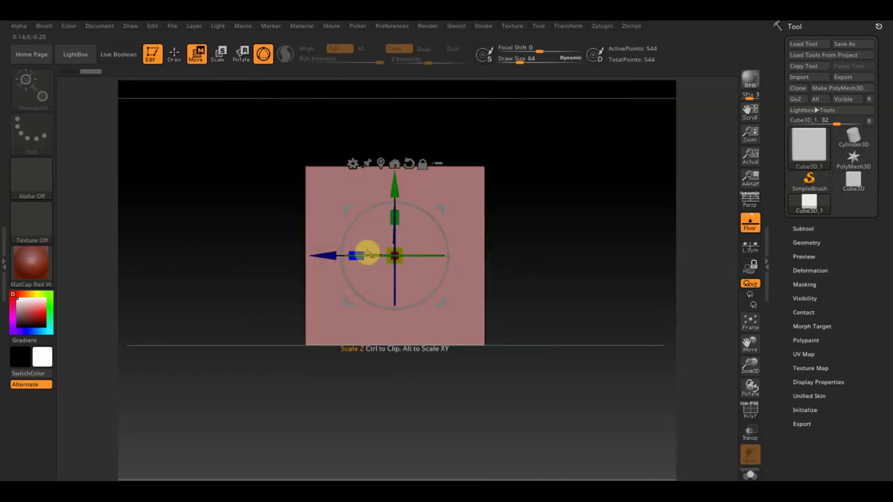
drag(357, 249, 433, 259)
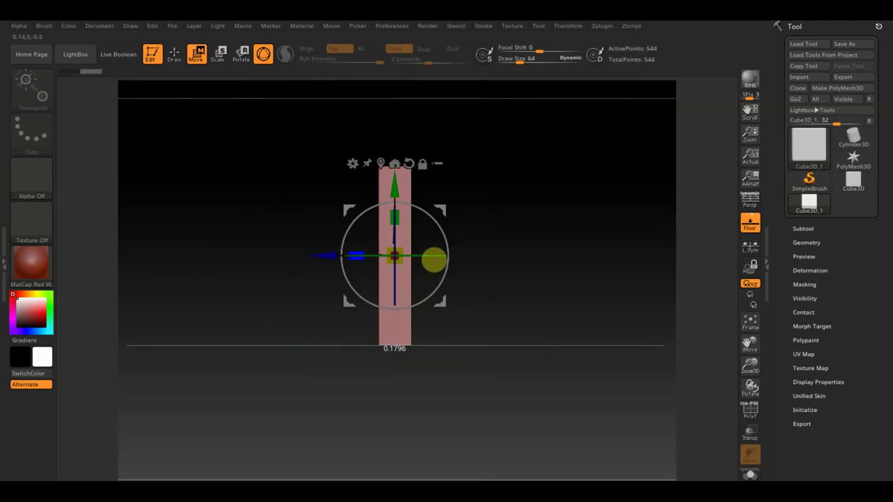
mouse_move(494, 269)
mouse_down()
mouse_move(546, 273)
mouse_move(536, 278)
mouse_up()
drag(463, 265, 457, 281)
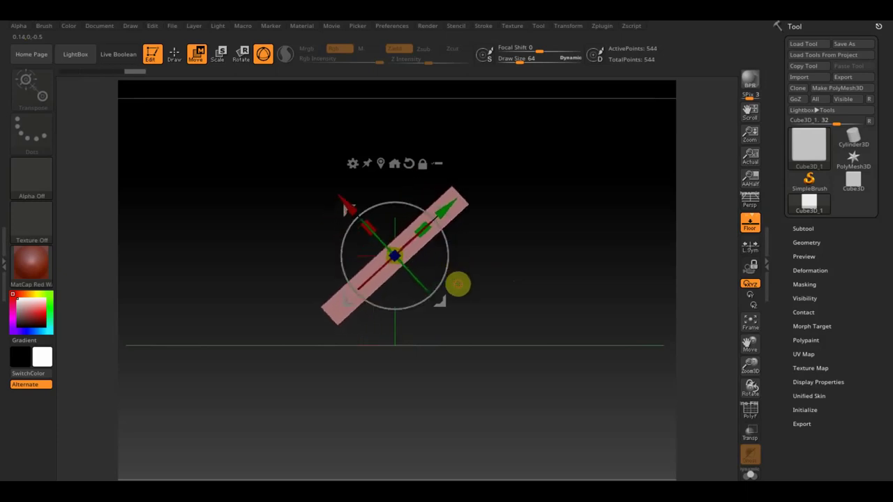
Move the tilted bar up and left and ease it to a shallower angle.
drag(367, 213, 280, 107)
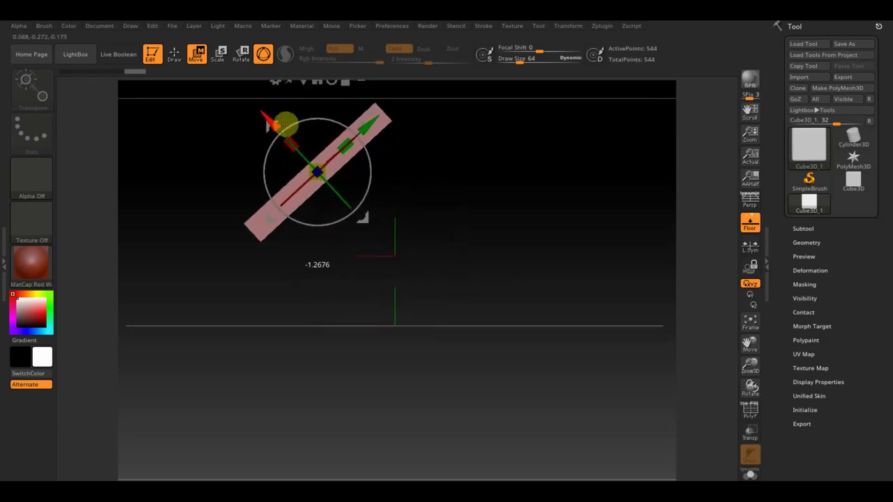
drag(360, 124, 387, 110)
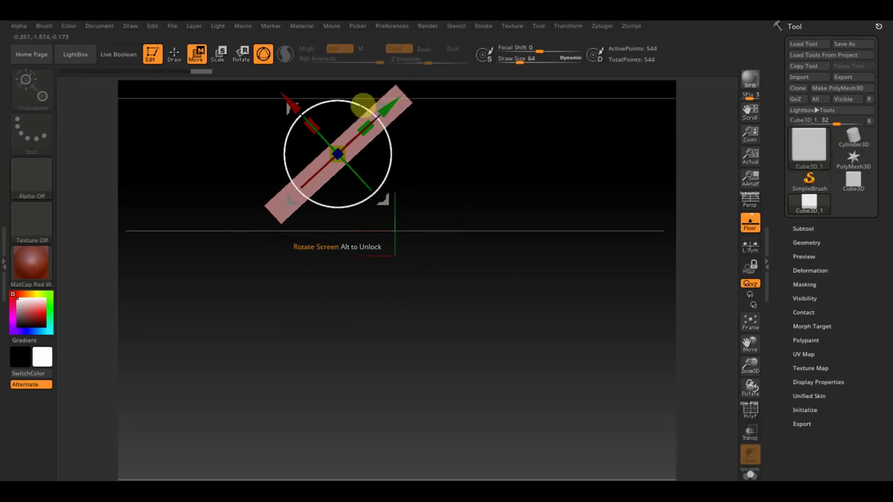
drag(362, 106, 367, 109)
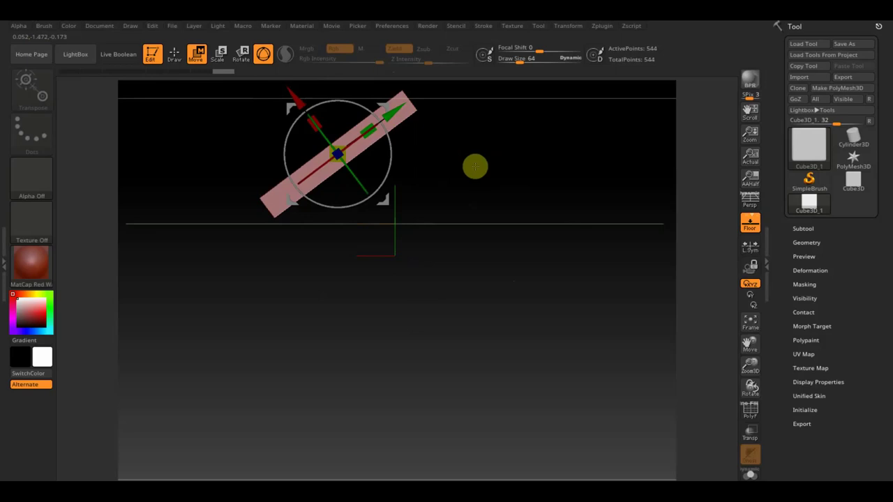
click(803, 229)
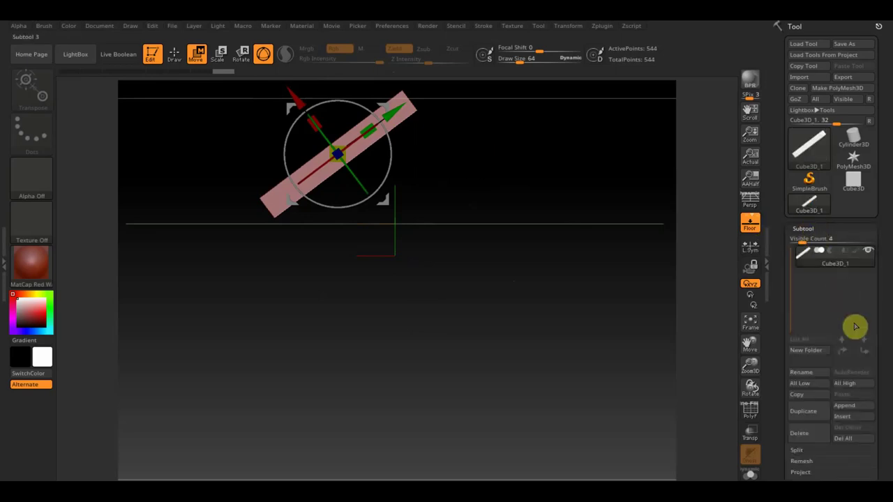
Convert the bar to a polymesh and duplicate it as a near-vertical bar meeting the first.
click(836, 89)
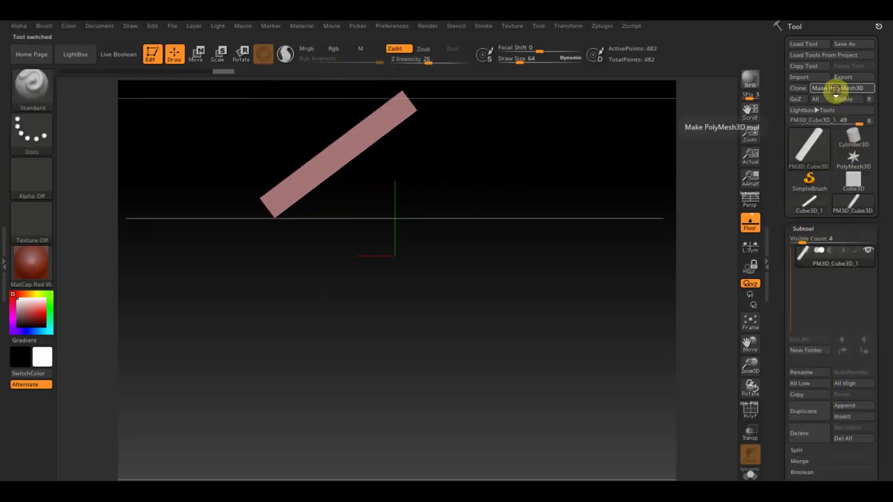
click(809, 412)
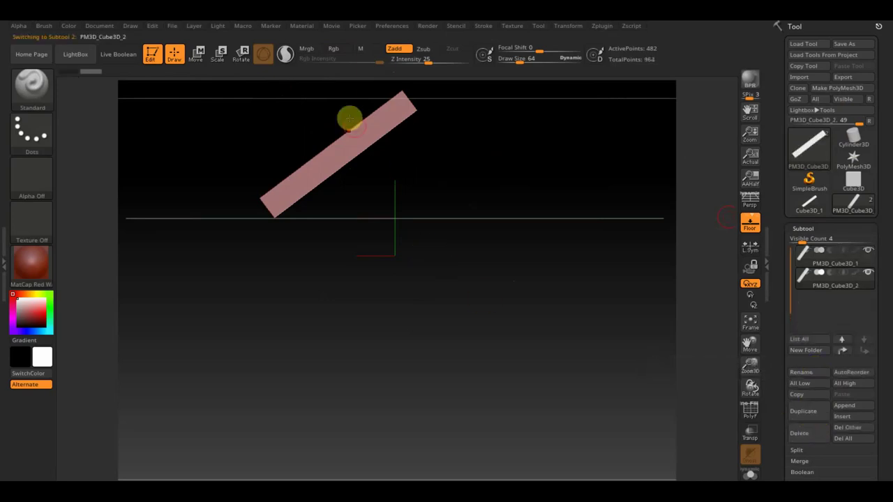
click(198, 55)
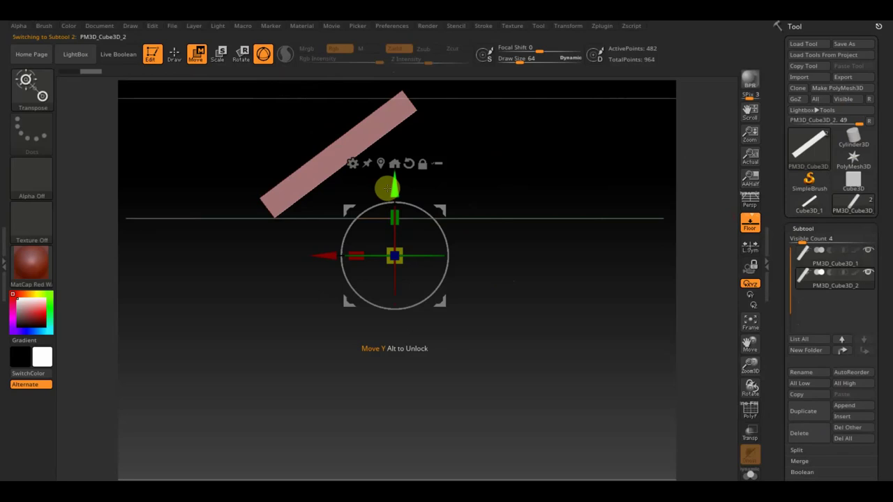
drag(395, 191, 394, 234)
mouse_move(424, 269)
mouse_down()
mouse_move(433, 249)
mouse_move(414, 213)
mouse_move(371, 206)
mouse_move(392, 224)
mouse_up()
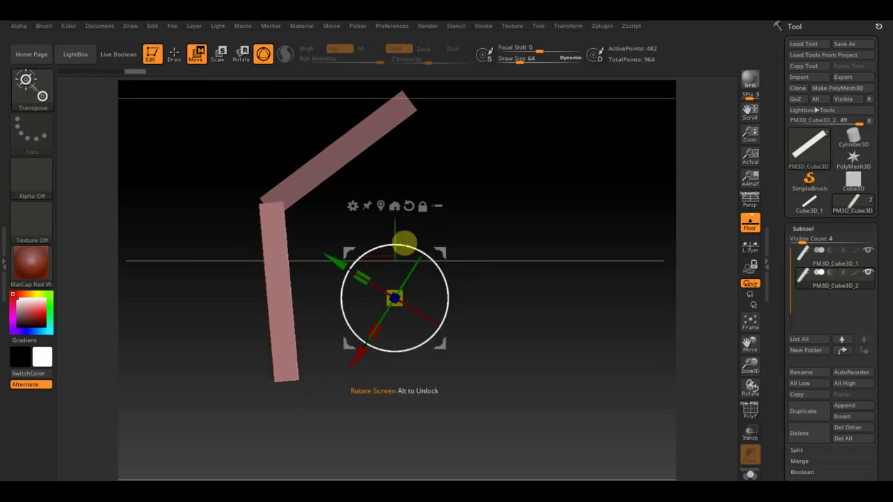
drag(424, 252, 447, 245)
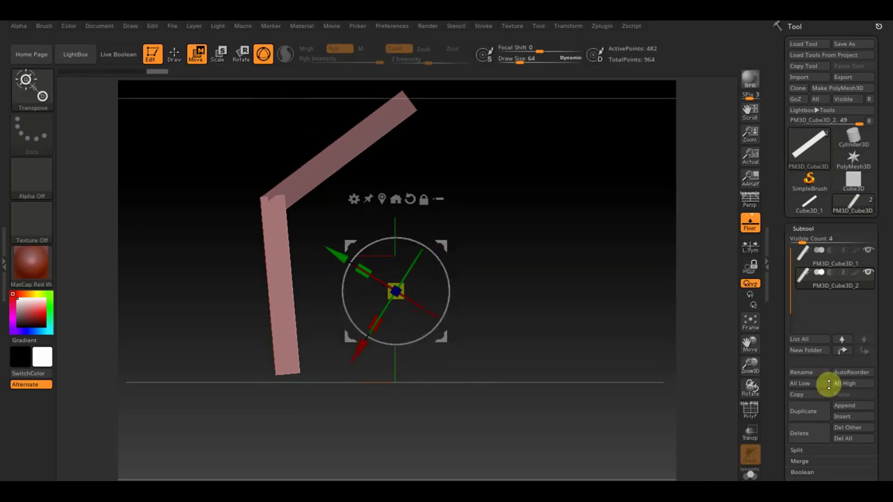
Add a third copy of the bar and select the second subtool.
click(807, 413)
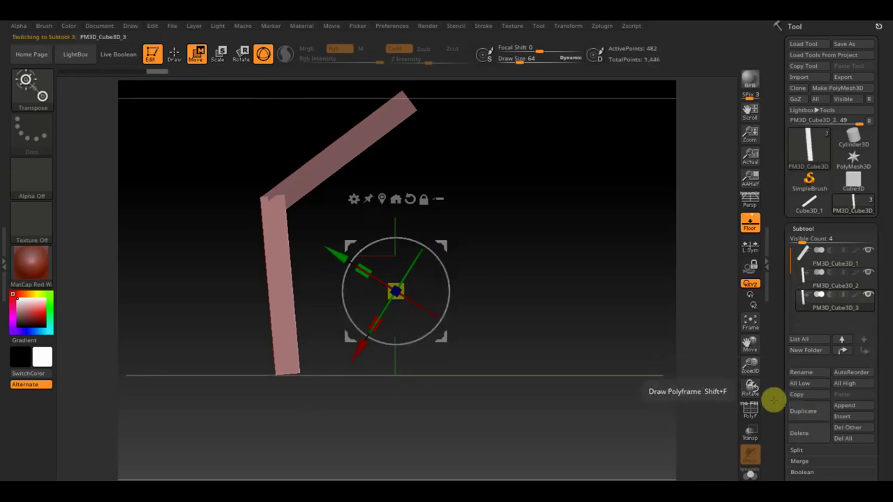
click(170, 54)
click(809, 283)
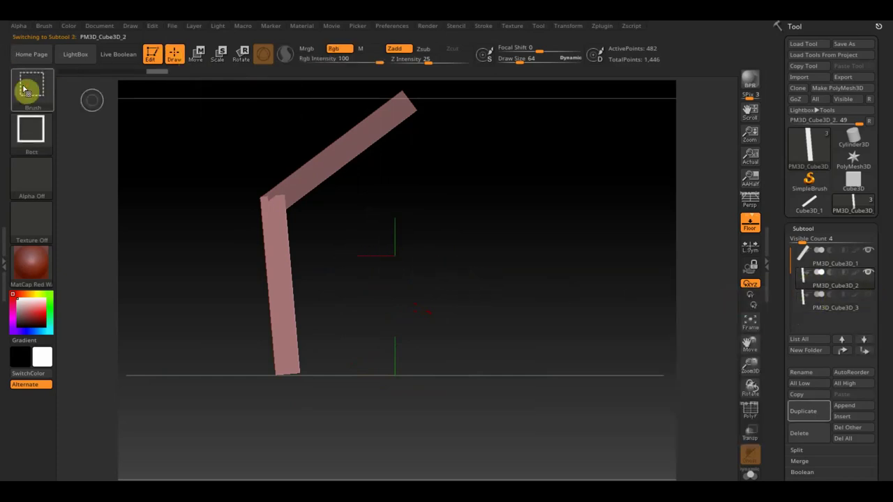
Trim the top end off the upright bar with the TrimCurve brush.
ctrl+shift+click(30, 91)
click(578, 146)
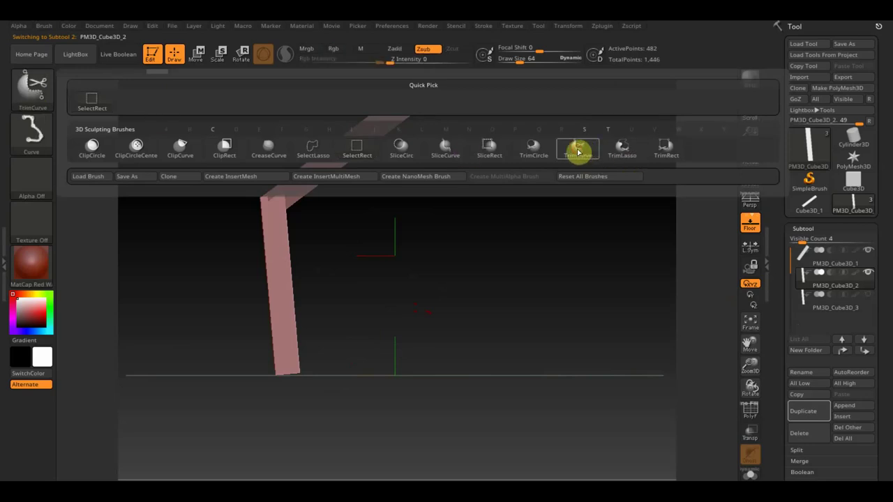
mouse_move(149, 194)
ctrl+shift+mouse_down()
mouse_move(396, 210)
mouse_move(412, 185)
mouse_move(414, 198)
ctrl+shift+mouse_up()
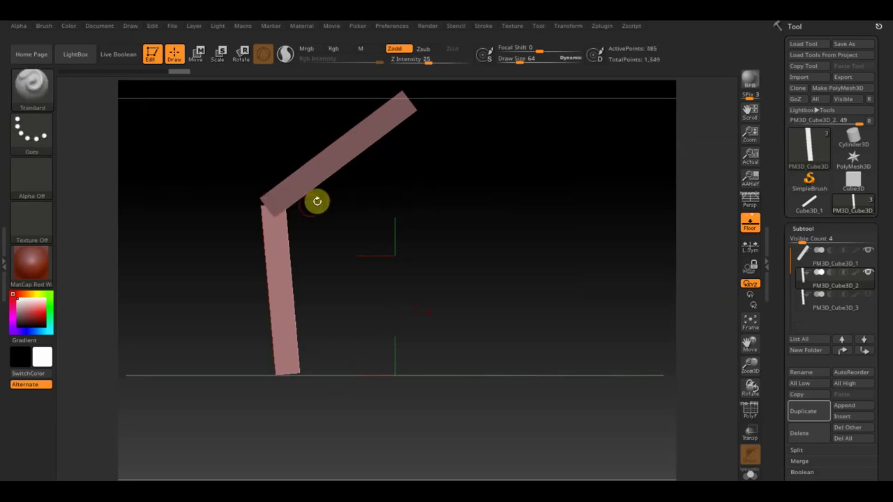
Nudge the upright bar slightly upward to meet the diagonal bar's corner.
click(196, 53)
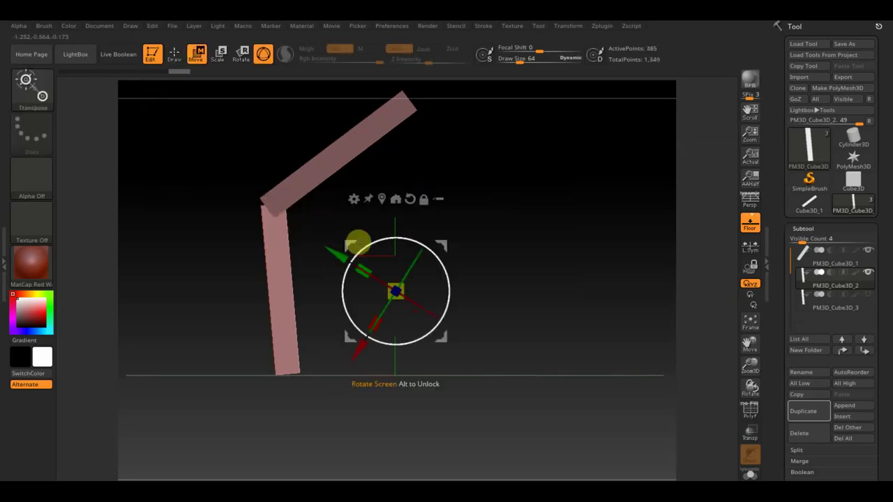
drag(337, 248, 348, 237)
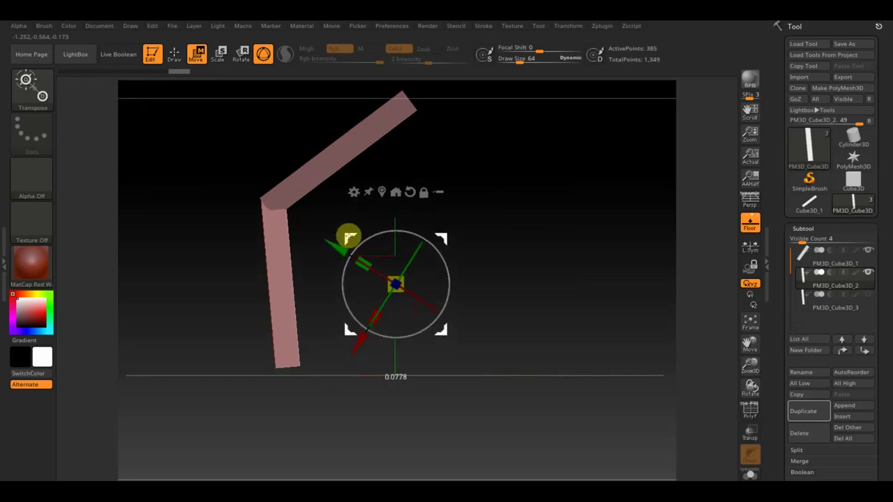
click(174, 54)
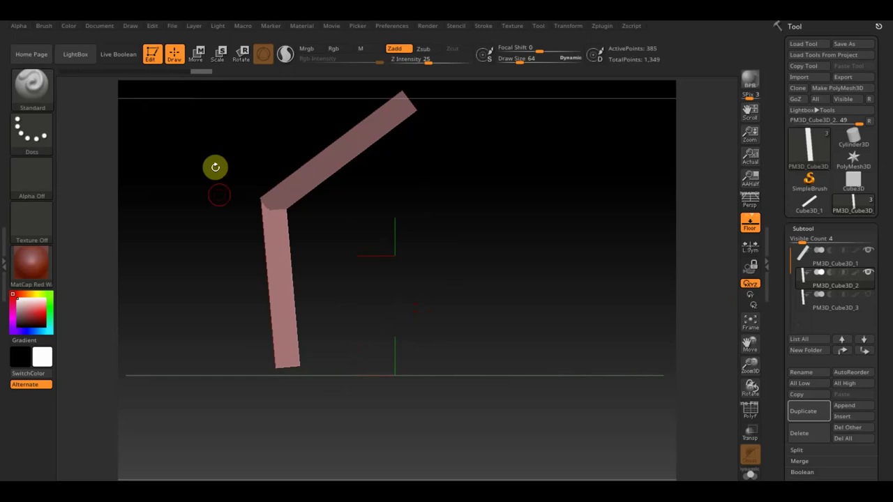
key(ctrl+shift)
Slice the upright bar down to a short stub and tilt it at the joint.
mouse_move(201, 258)
ctrl+shift+mouse_down()
mouse_move(341, 260)
mouse_move(114, 251)
mouse_move(217, 263)
mouse_move(286, 253)
mouse_move(193, 263)
ctrl+shift+mouse_up()
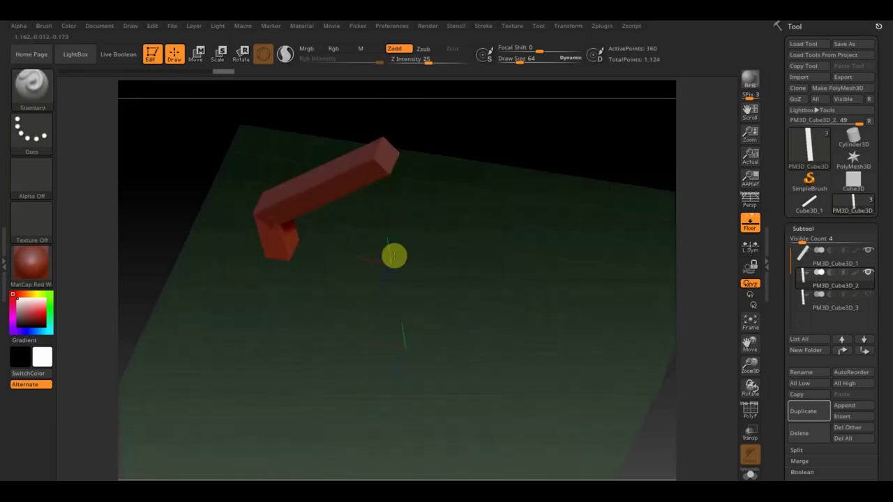
shift+drag(396, 222, 405, 330)
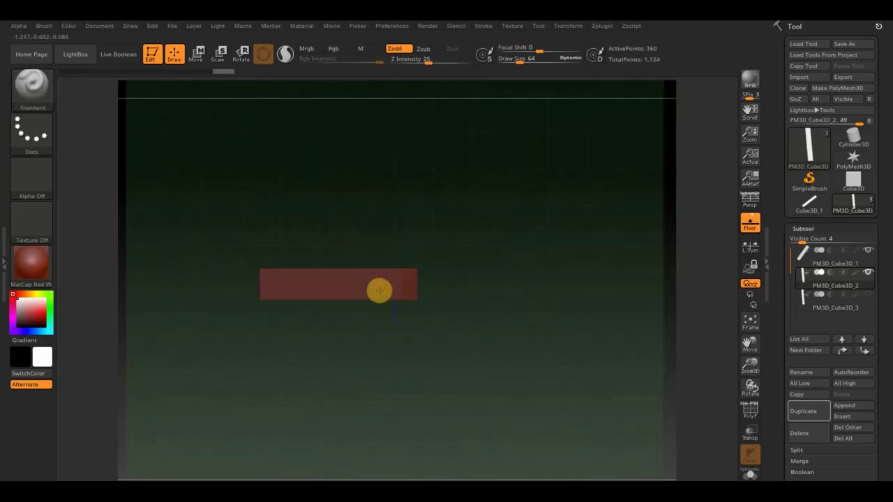
alt+click(379, 290)
click(197, 54)
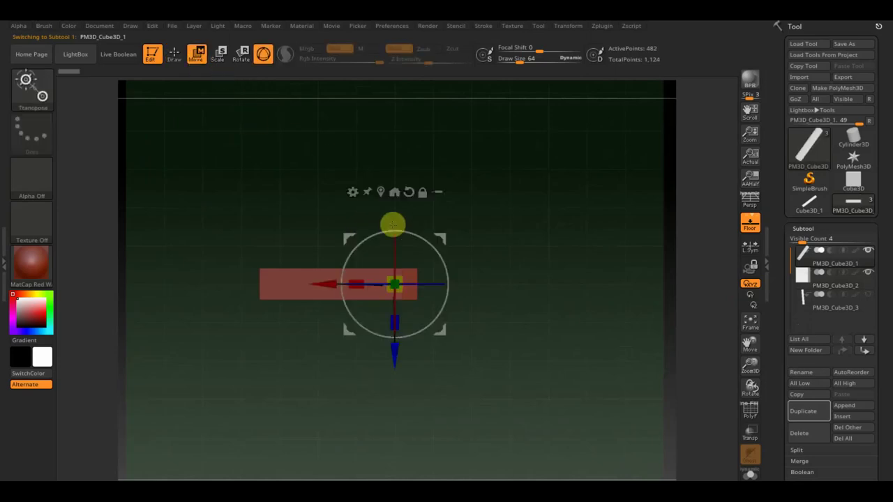
drag(419, 238, 420, 251)
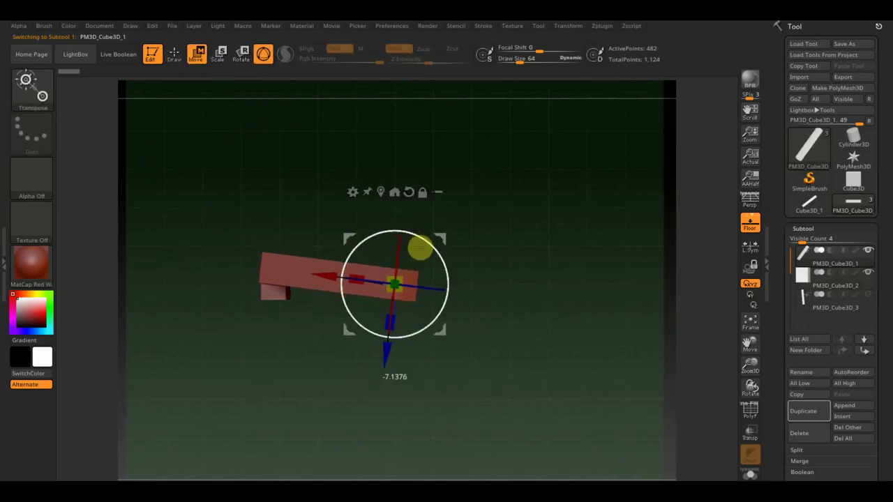
drag(385, 322, 382, 375)
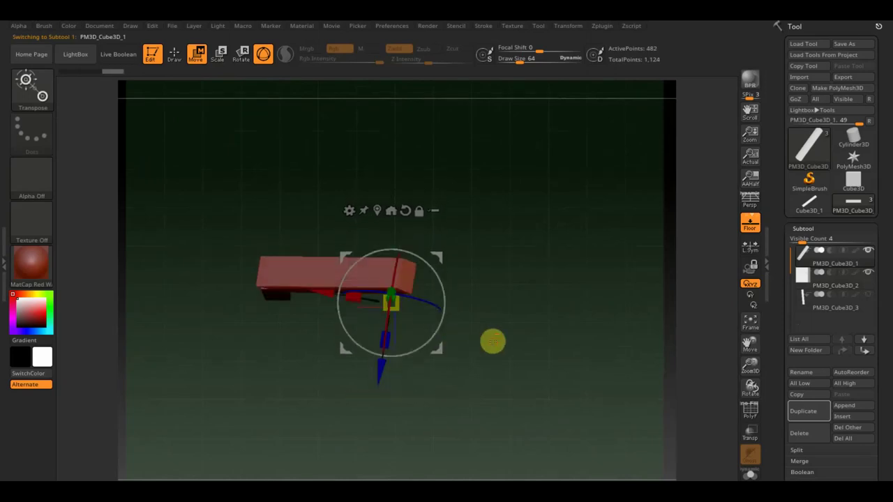
drag(492, 341, 490, 221)
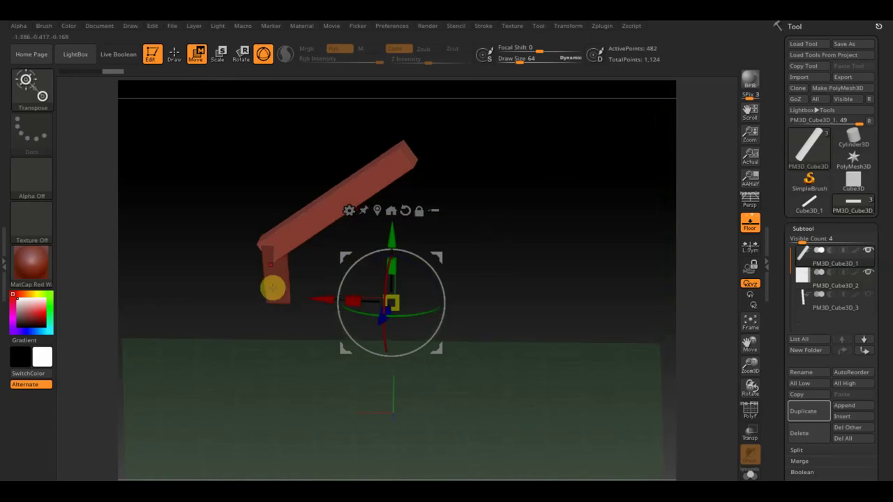
Lower the second piece slightly and rotate the short upright piece to fit the joint.
alt+click(274, 288)
mouse_move(481, 213)
mouse_down()
mouse_move(479, 316)
mouse_move(448, 308)
mouse_up()
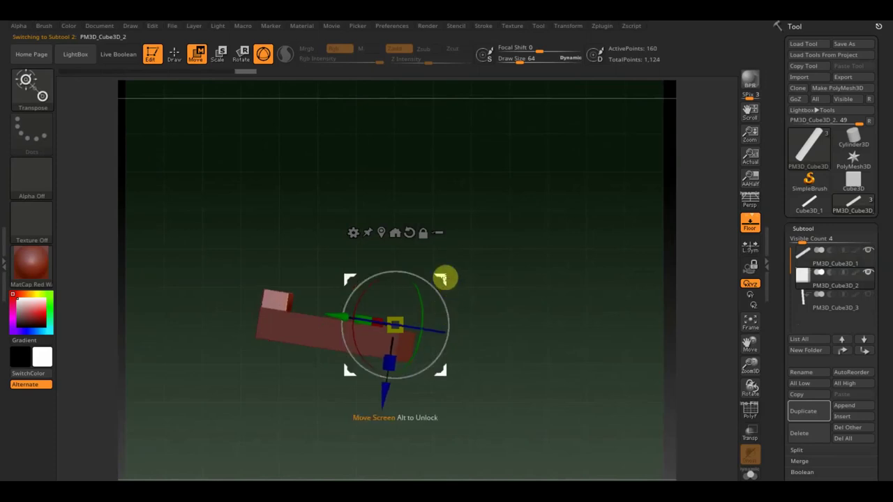
drag(441, 278, 439, 296)
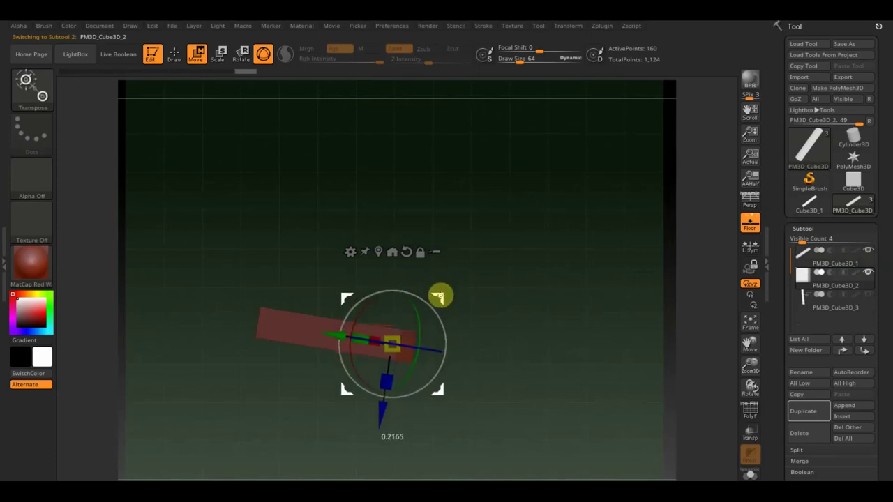
drag(512, 302, 542, 273)
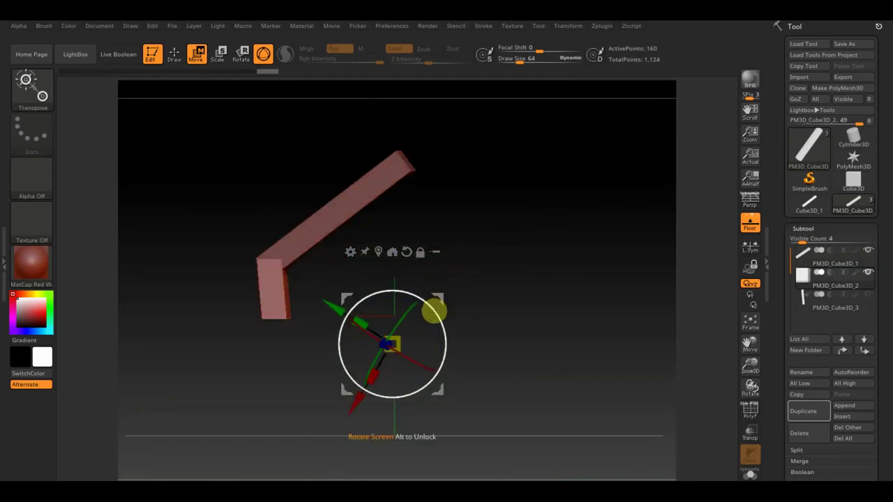
drag(435, 309, 442, 288)
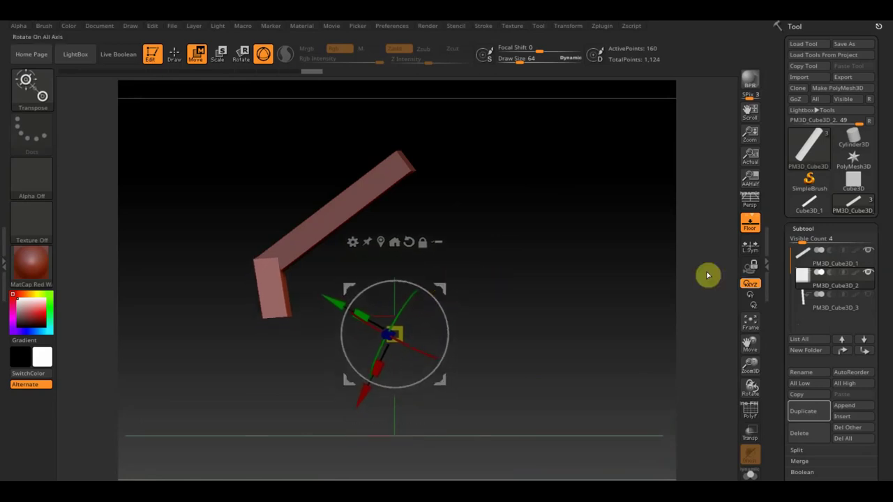
click(804, 308)
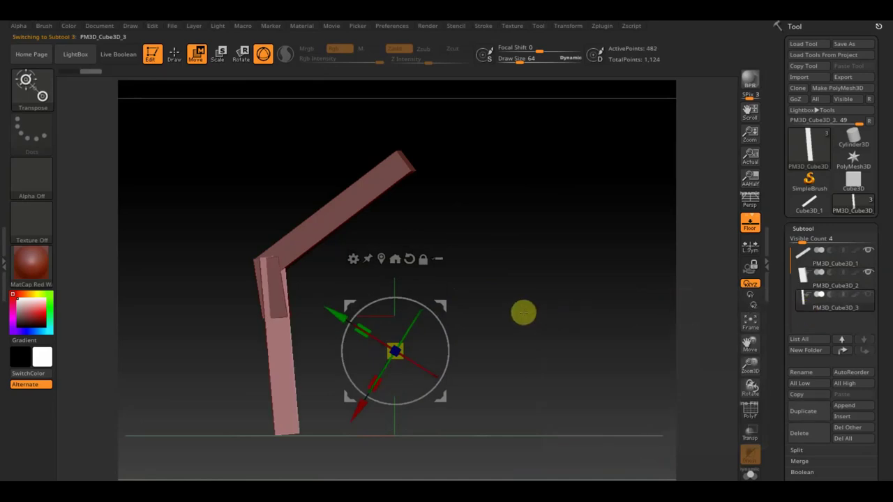
Narrow the third bar, rotate it slightly and move it down beneath the short stub.
alt+drag(522, 313, 524, 273)
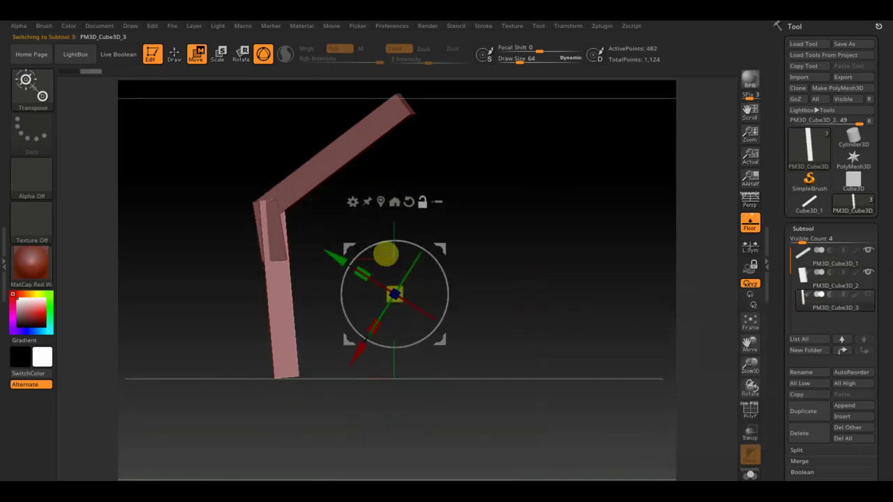
mouse_move(437, 249)
alt+mouse_down()
mouse_move(323, 254)
mouse_move(327, 301)
alt+mouse_up()
drag(400, 309, 454, 319)
mouse_move(268, 307)
mouse_down()
mouse_move(295, 255)
mouse_move(421, 319)
mouse_up()
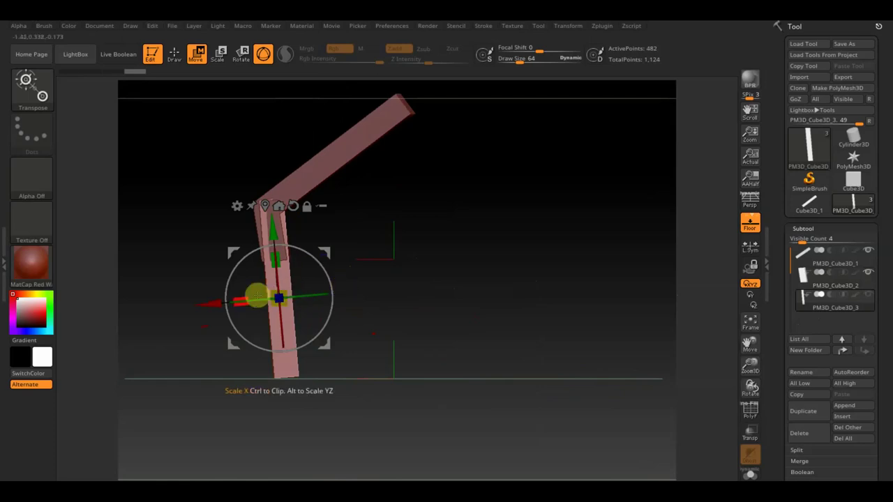
drag(244, 299, 253, 300)
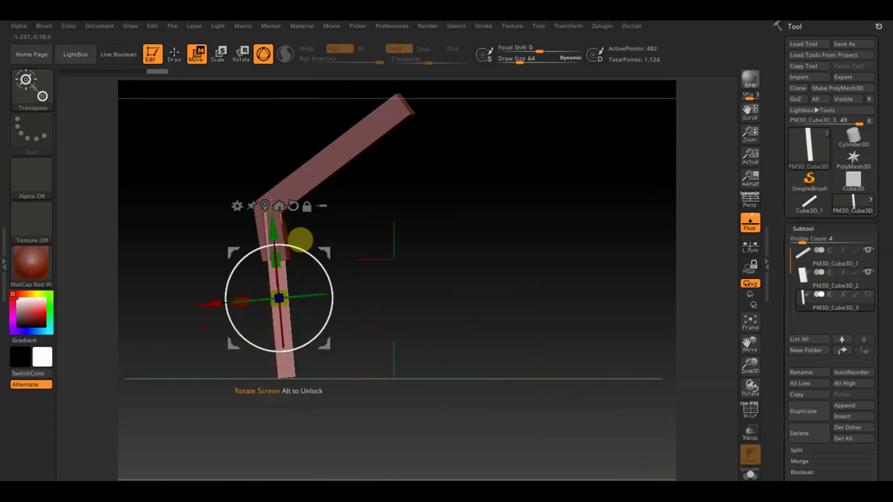
drag(324, 266, 322, 265)
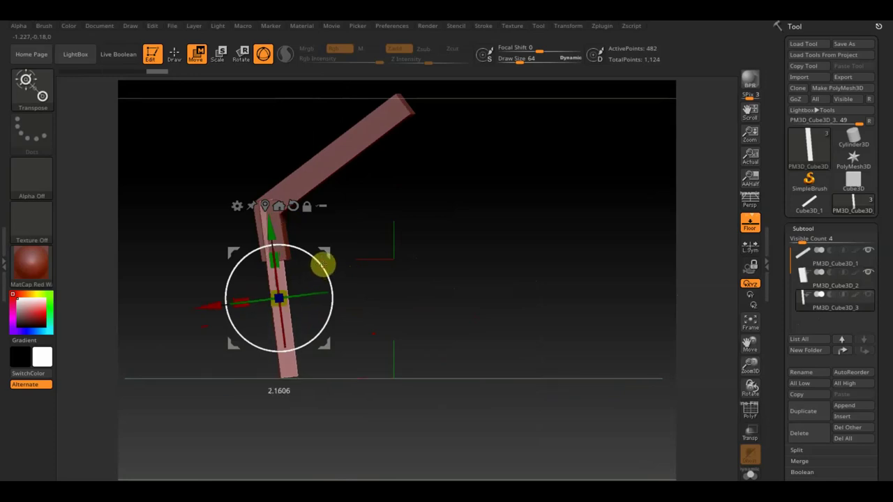
drag(272, 232, 279, 257)
drag(207, 331, 215, 334)
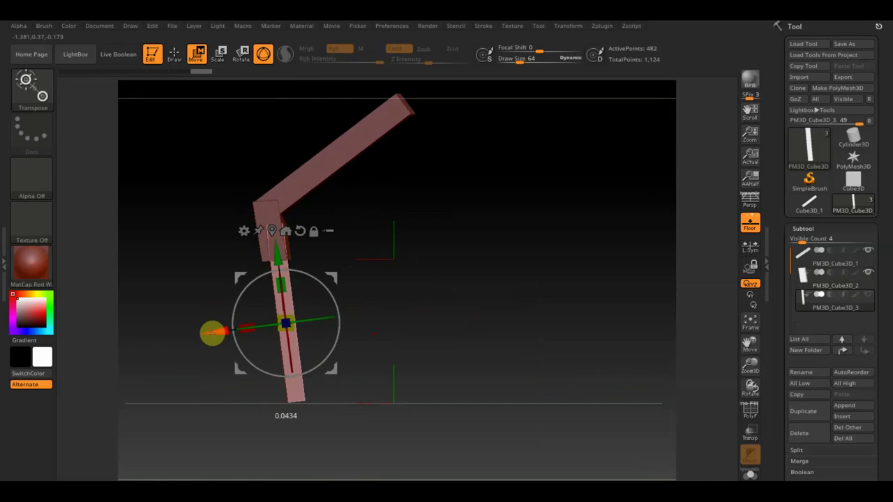
Fine-tune the long bar's position and duplicate it as PM3D_Cube3D_4.
drag(340, 307, 343, 319)
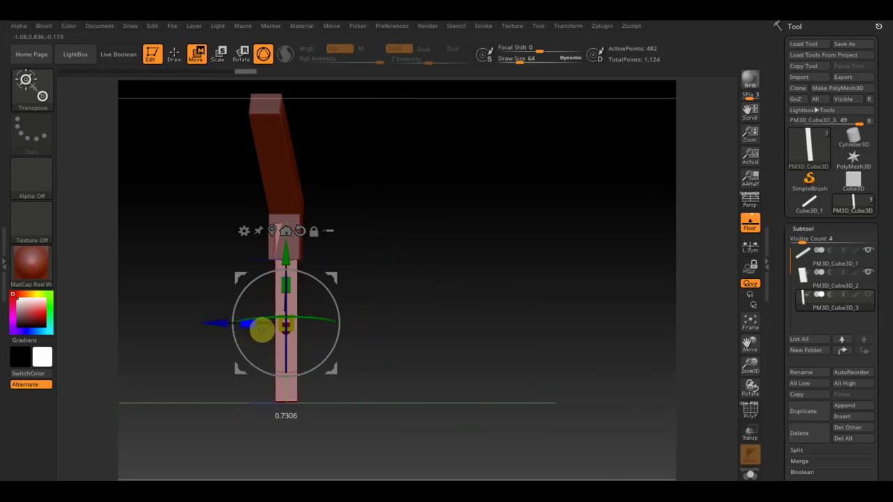
drag(210, 324, 209, 327)
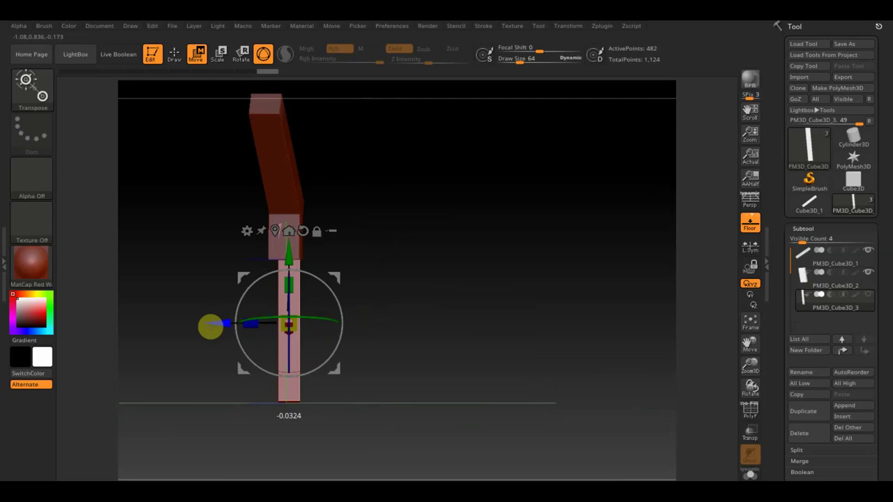
mouse_move(412, 267)
mouse_down()
mouse_move(476, 271)
mouse_move(479, 283)
mouse_up()
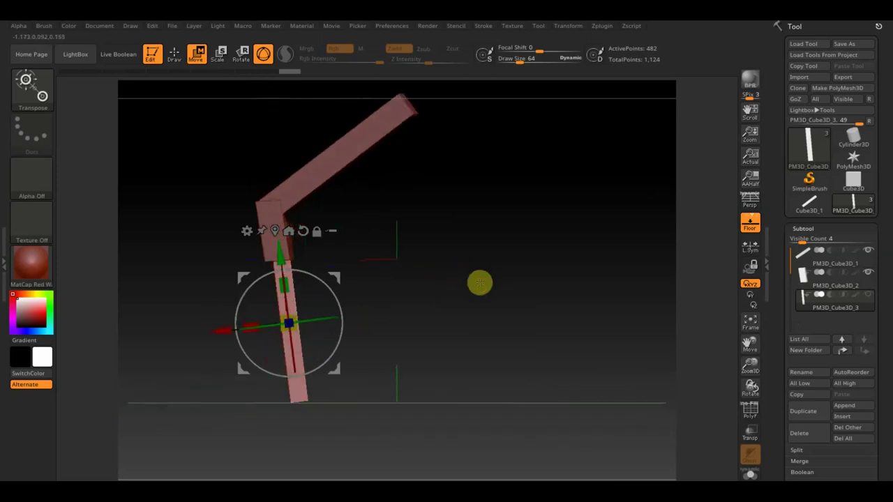
click(807, 411)
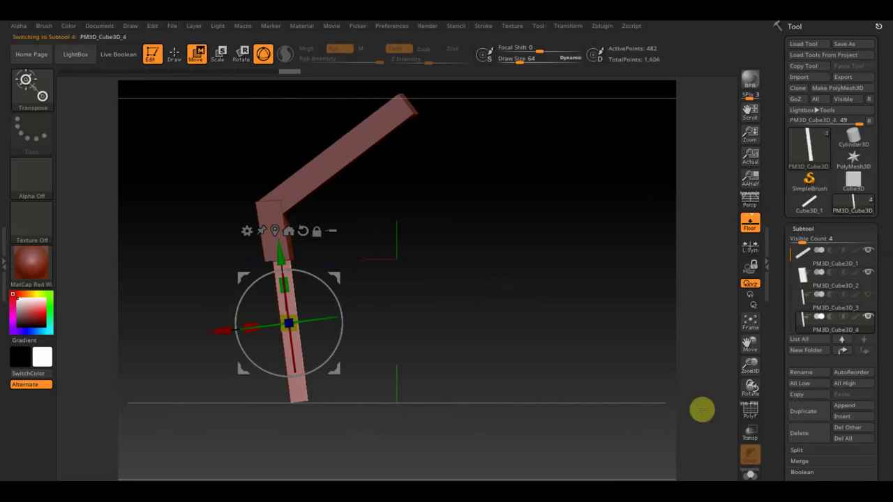
Move PM3D_Cube3D_4 down and right into a diagonal foot under the upright plank.
mouse_move(283, 255)
mouse_down()
mouse_move(286, 322)
mouse_move(282, 269)
mouse_up()
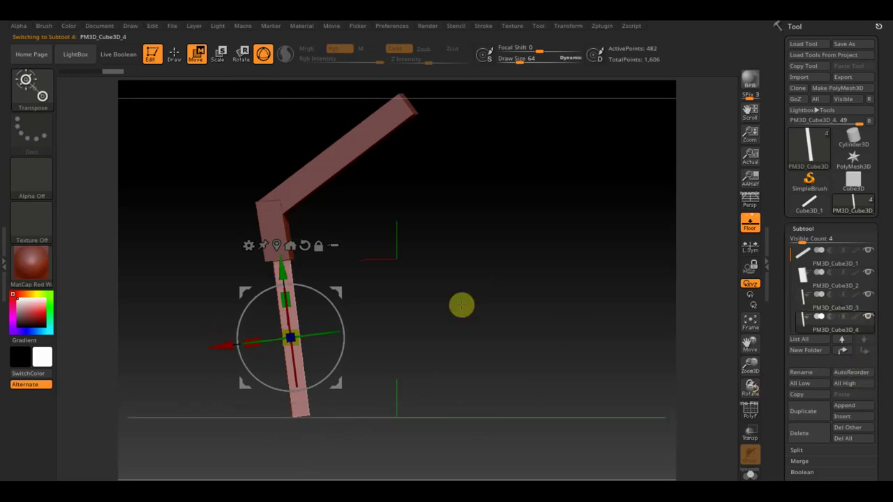
mouse_move(282, 265)
mouse_down()
mouse_move(292, 347)
mouse_move(309, 314)
mouse_move(273, 299)
mouse_up()
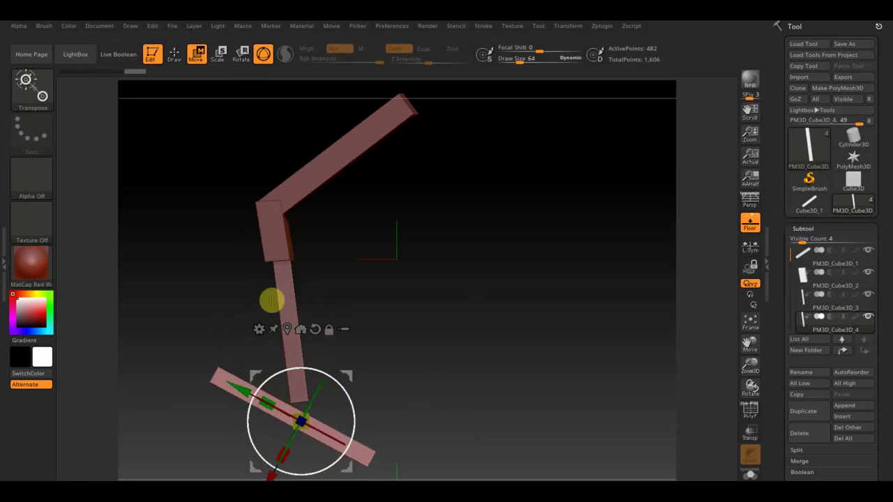
drag(302, 421, 362, 432)
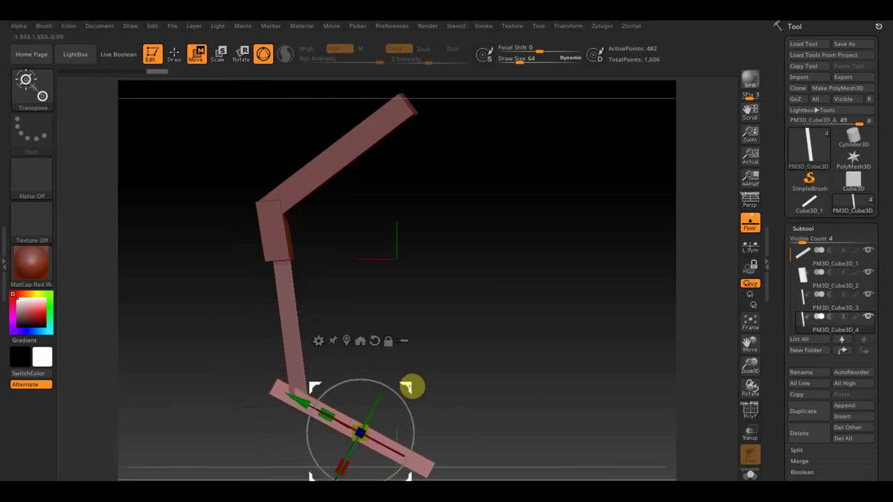
drag(411, 384, 409, 381)
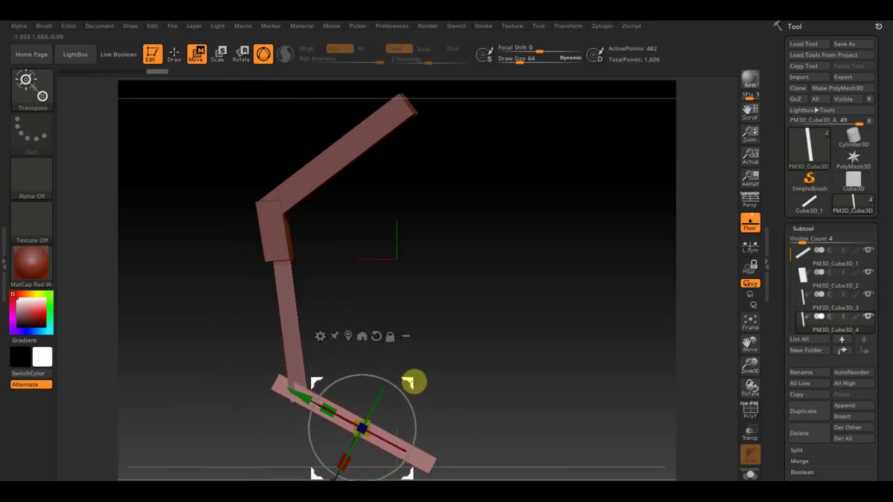
mouse_move(521, 396)
alt+mouse_down()
mouse_move(508, 370)
mouse_move(509, 382)
alt+mouse_up()
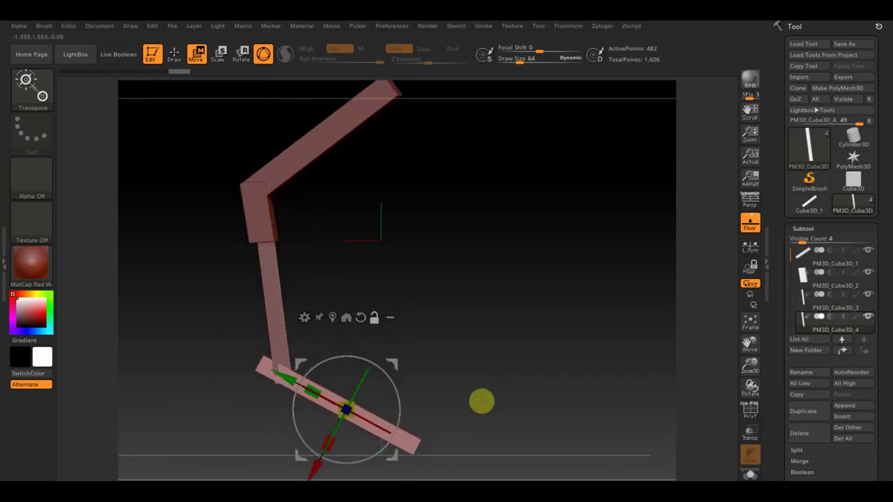
click(173, 54)
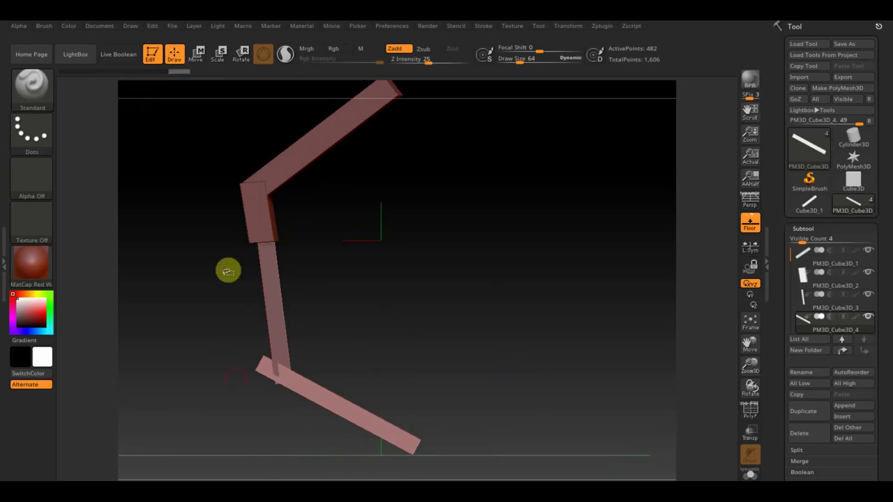
Trim the foot bar's overlapping upper end and mirror the lower bar into a V shape.
ctrl+shift+drag(278, 447, 271, 341)
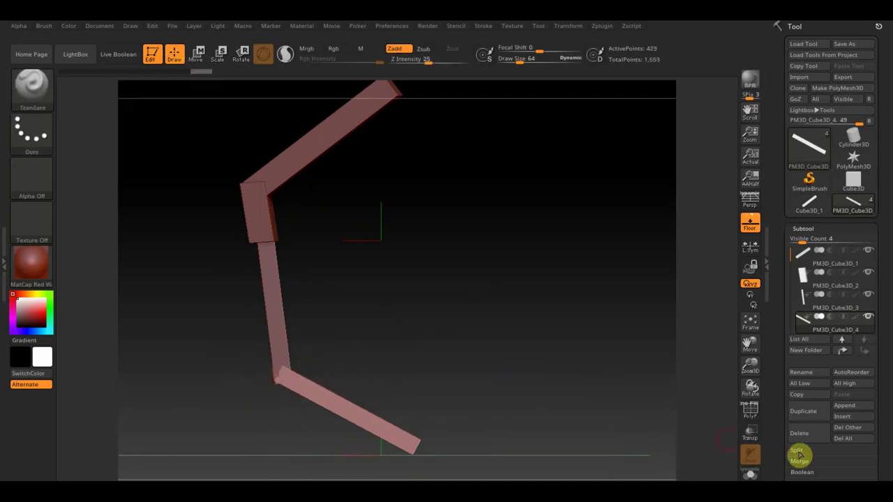
scroll(880, 453, down, 3)
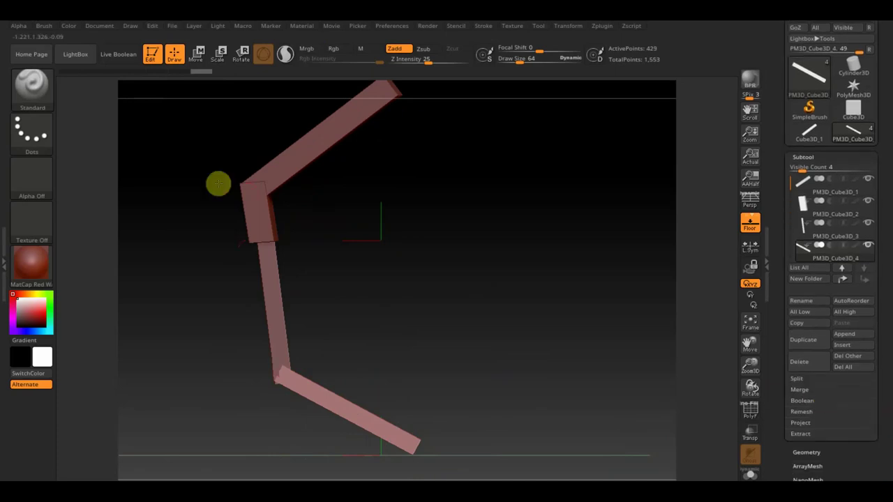
click(809, 452)
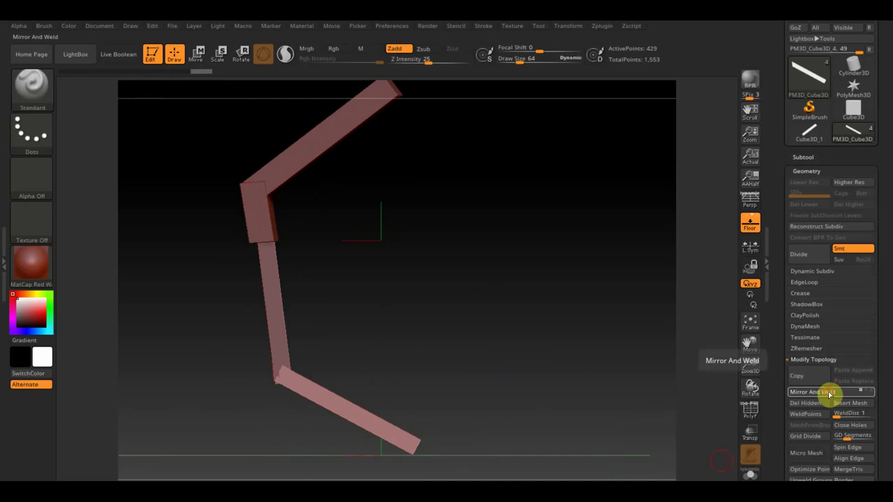
click(827, 391)
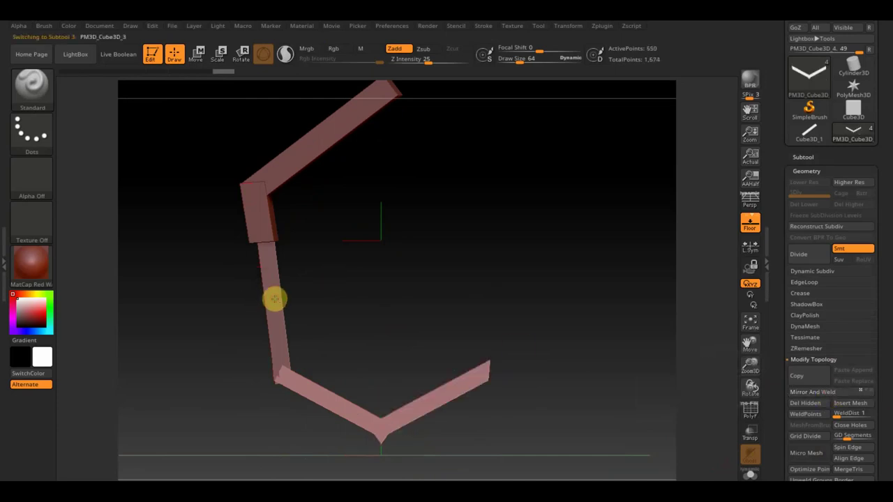
Mirror the side bar, corner block and angled top bar to the right, forming the peak.
click(827, 392)
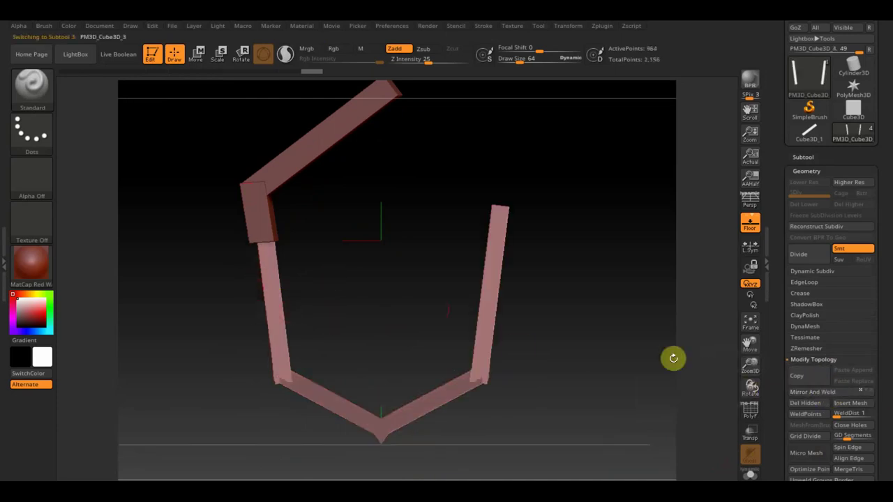
alt+click(262, 225)
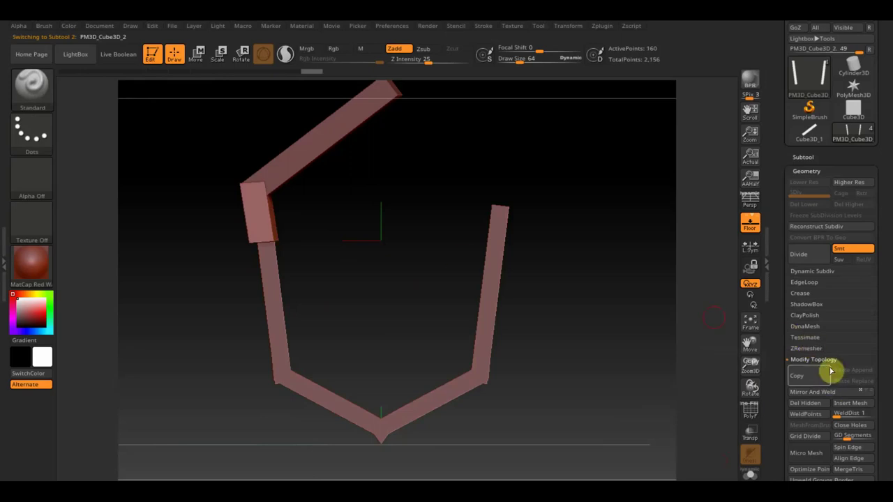
click(827, 391)
alt+drag(623, 328, 620, 387)
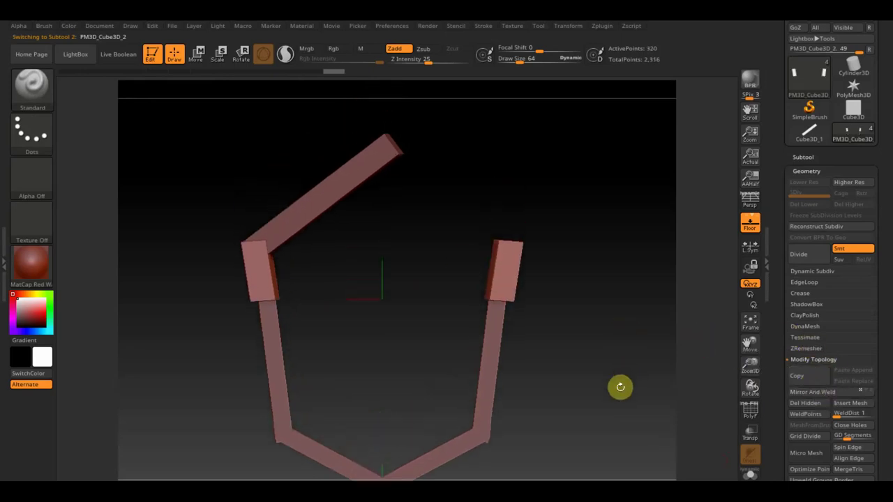
alt+click(319, 201)
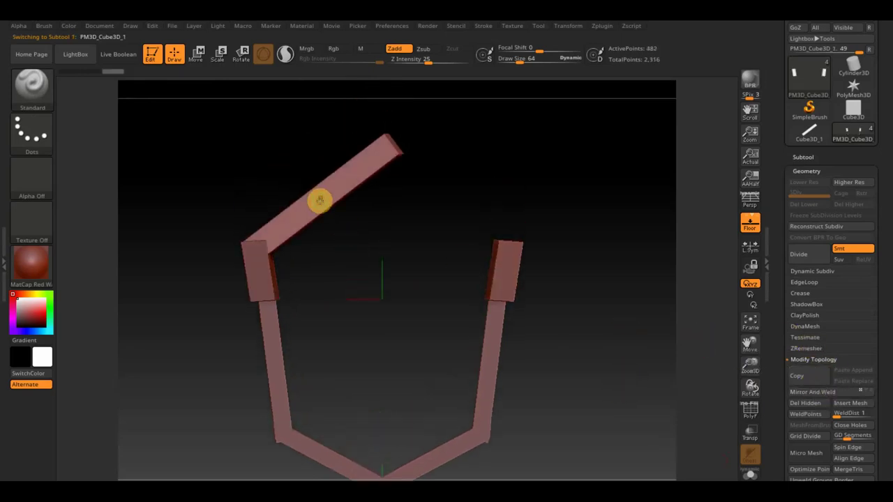
click(829, 393)
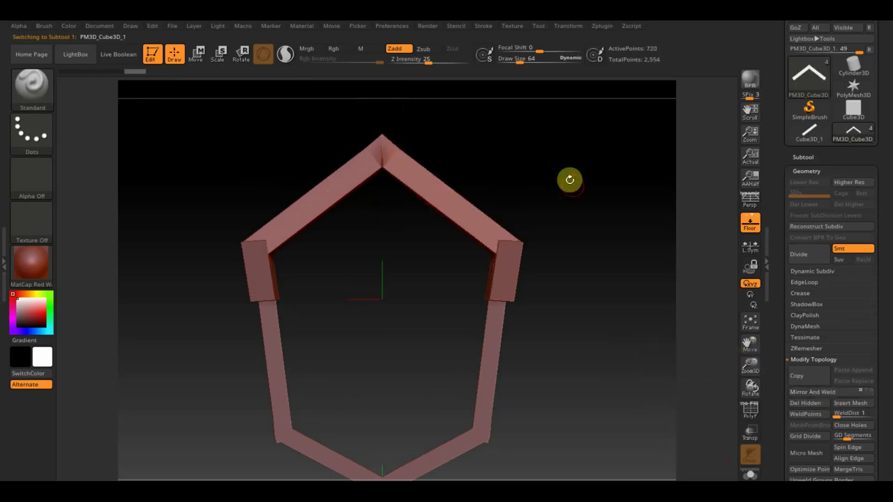
drag(598, 294, 599, 286)
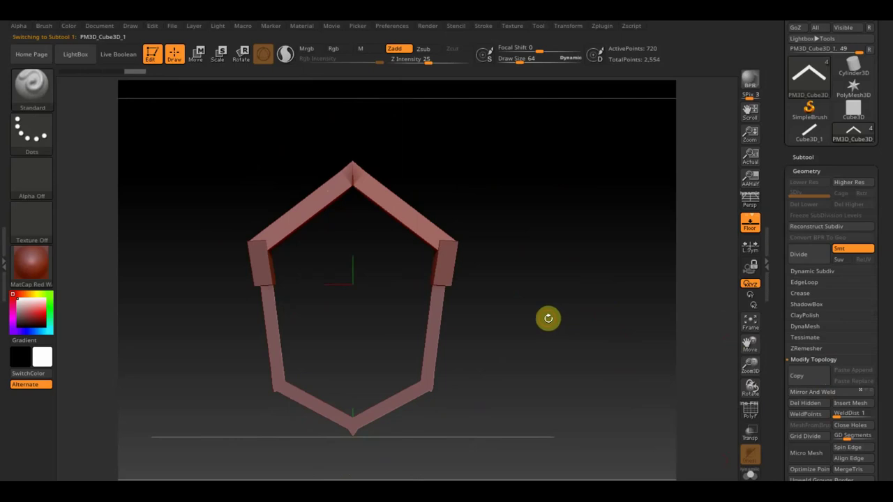
drag(551, 305, 556, 301)
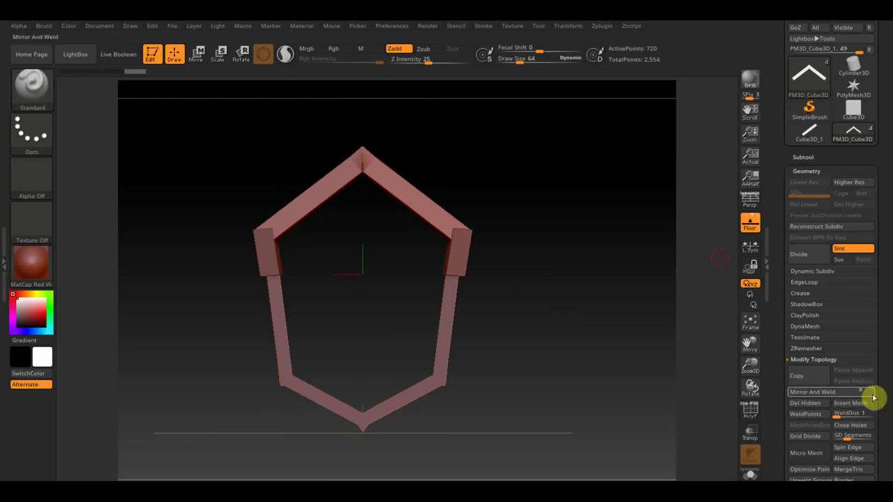
shift+drag(564, 323, 509, 352)
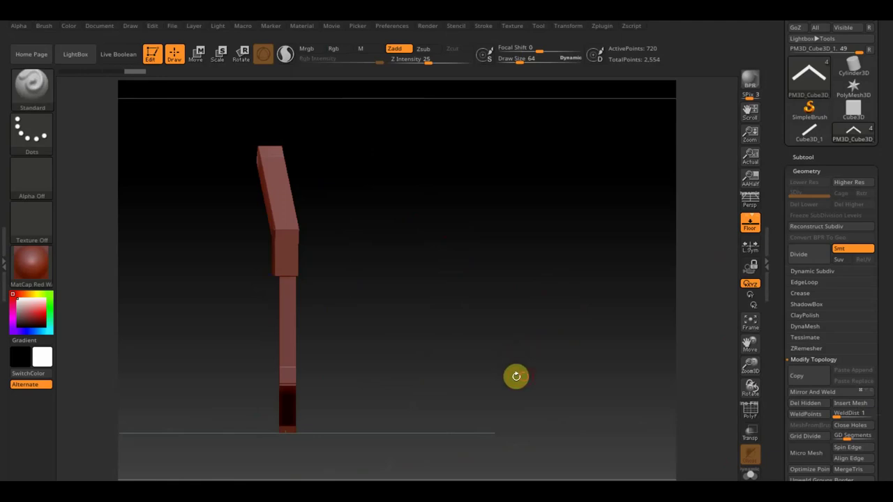
shift+drag(516, 376, 616, 378)
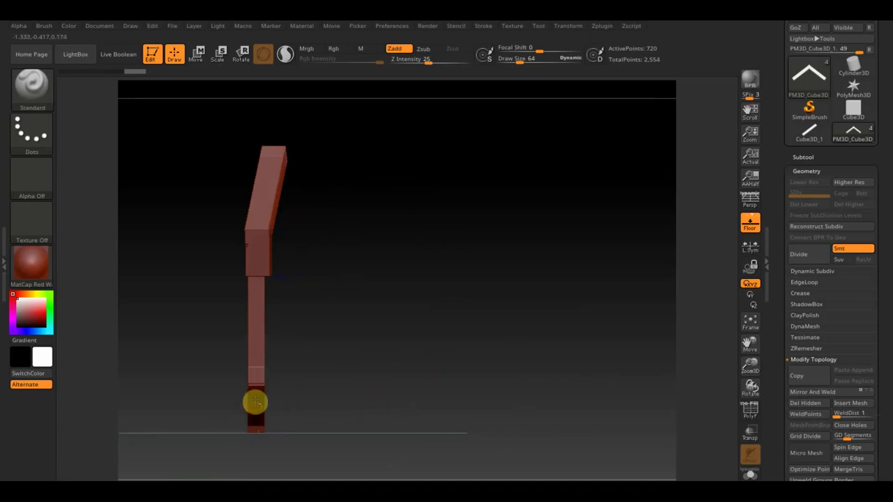
alt+click(255, 403)
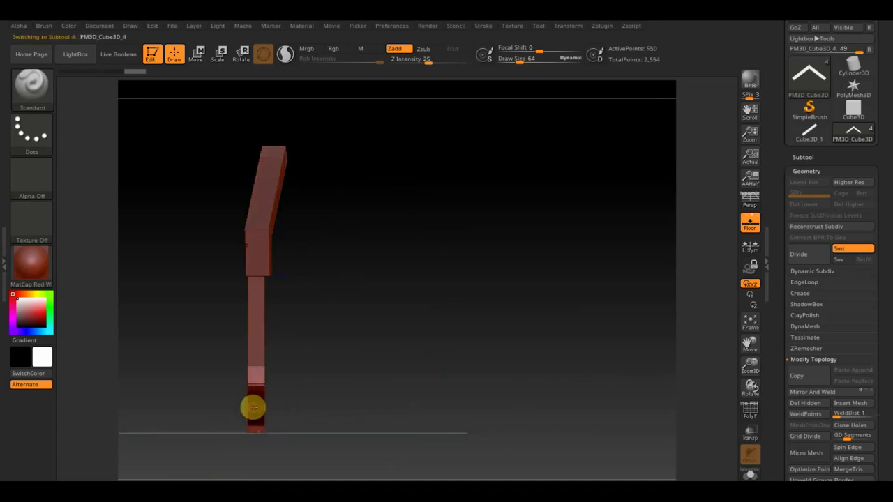
Rotate the bottom post to an angle and mirror it to close the frame's pointed base.
click(195, 54)
mouse_move(307, 385)
mouse_down()
mouse_move(311, 374)
mouse_move(333, 392)
mouse_up()
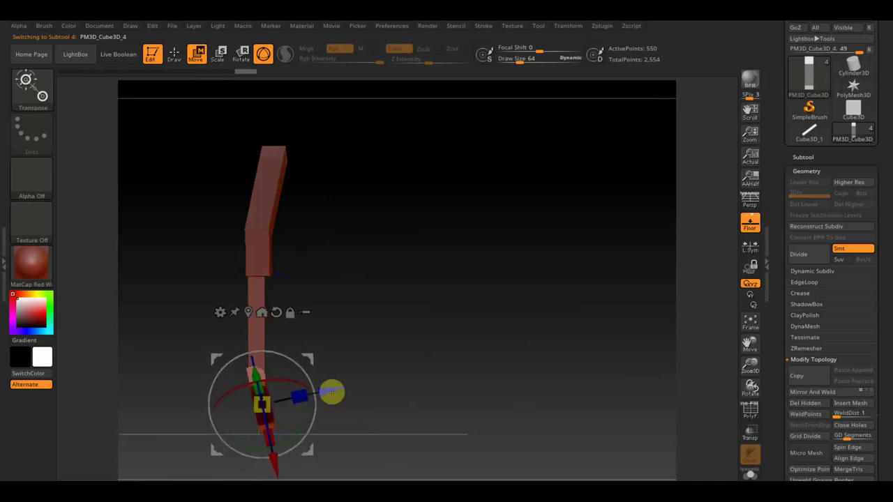
shift+drag(461, 422, 492, 416)
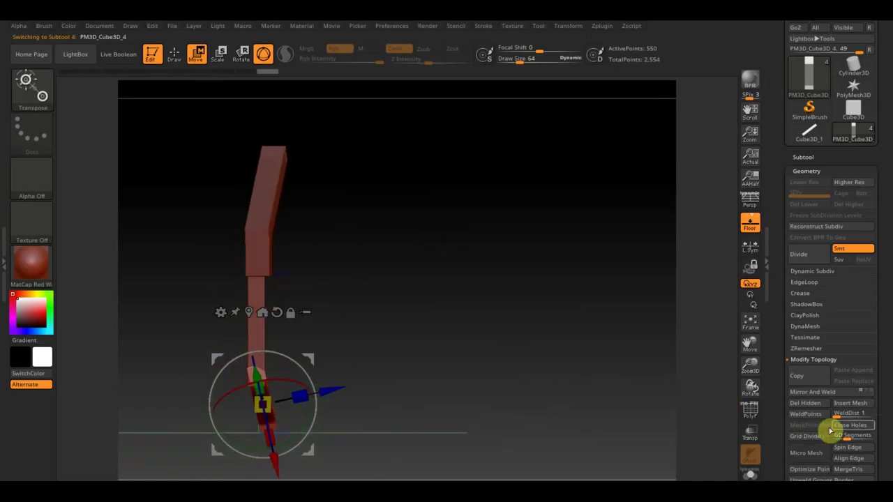
click(821, 392)
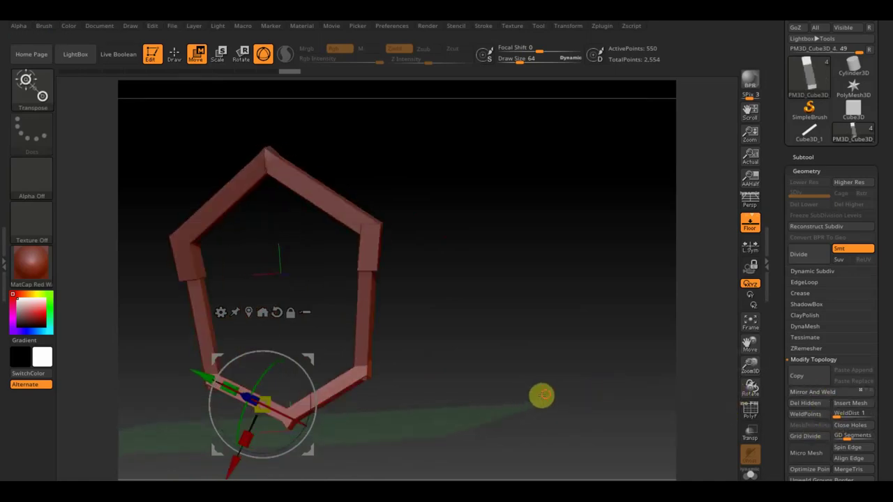
shift+drag(544, 399, 547, 398)
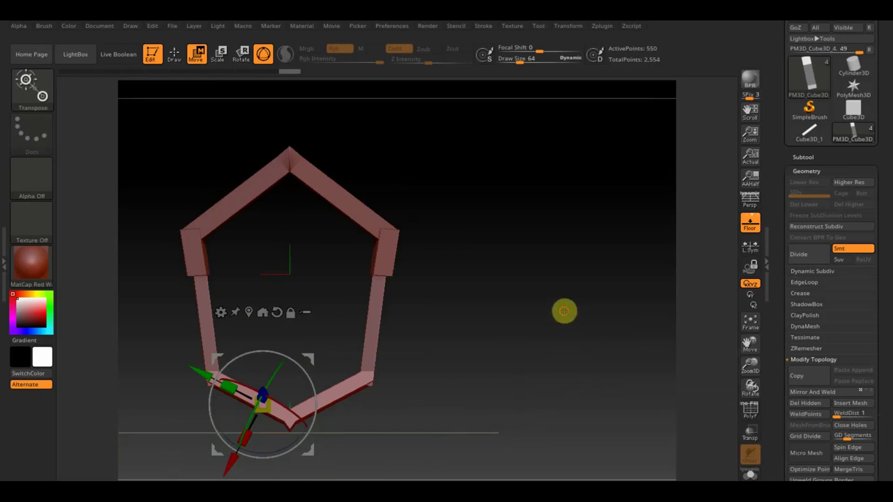
click(812, 159)
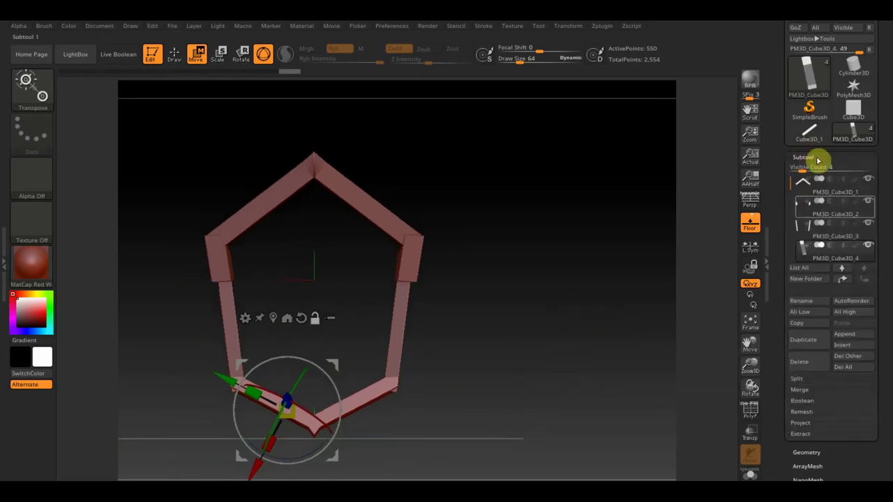
Append a new cube mesh as a subtool and make it the active piece.
click(845, 334)
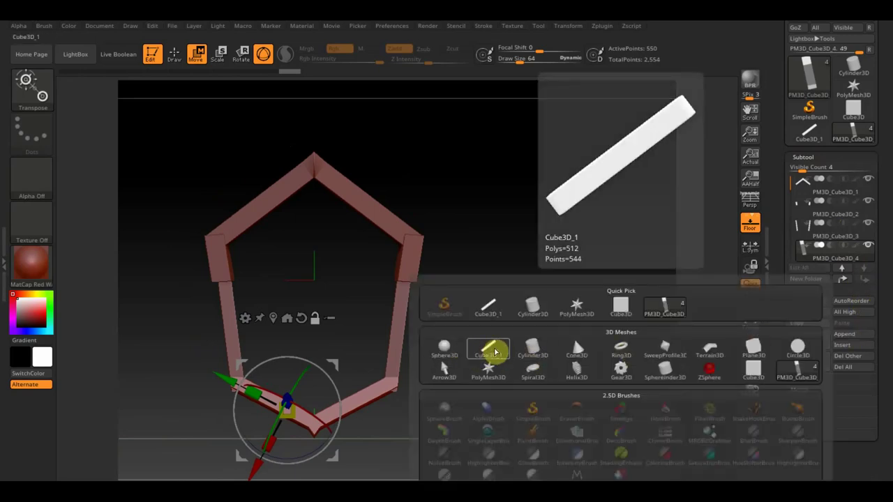
click(622, 311)
drag(554, 325, 498, 339)
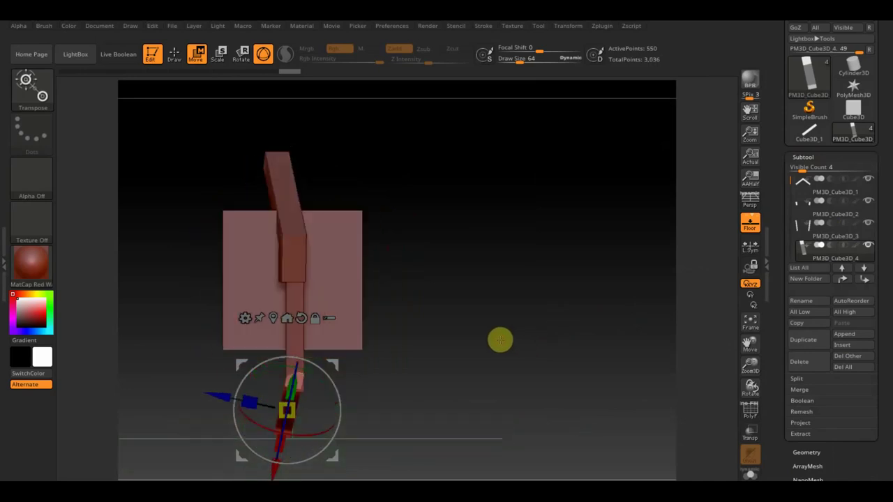
click(343, 279)
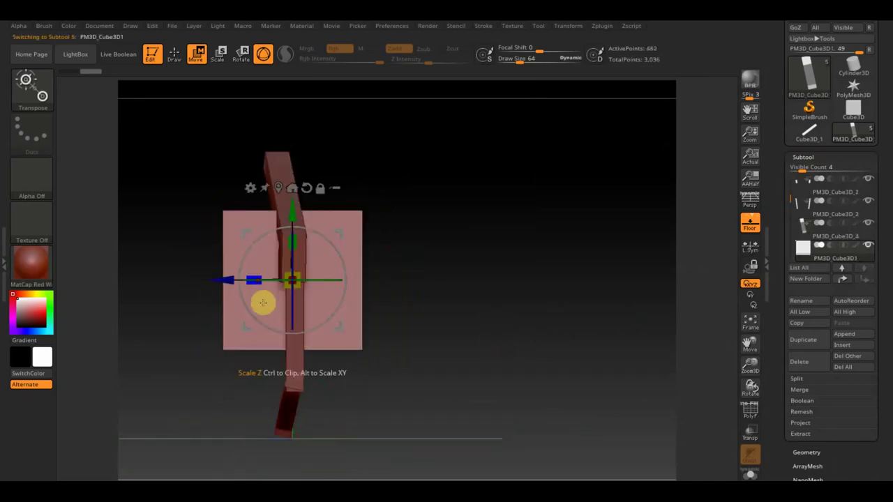
Squash, scale and position the new cube into a thin upright panel beside the frame.
drag(254, 270, 325, 284)
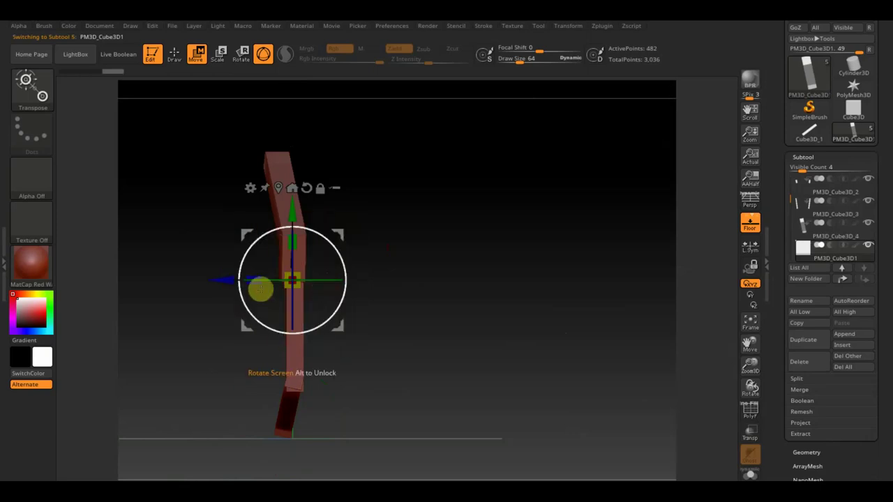
drag(216, 281, 231, 288)
drag(313, 281, 356, 329)
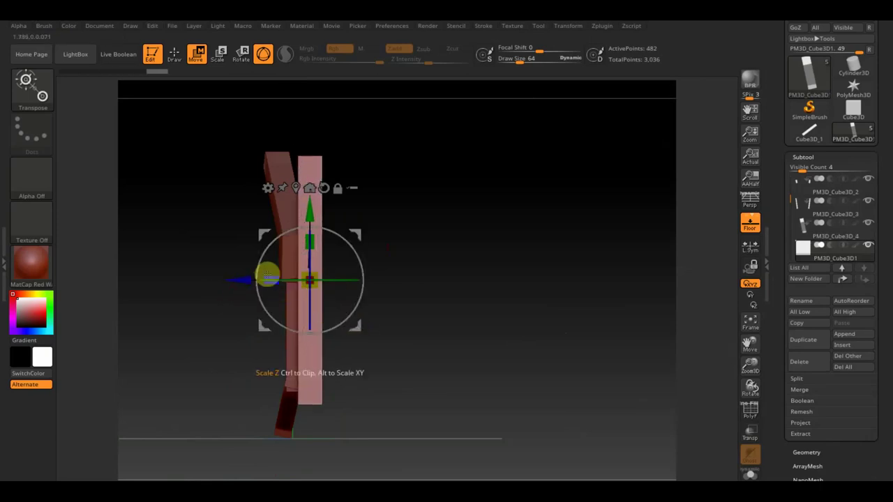
drag(273, 275, 330, 298)
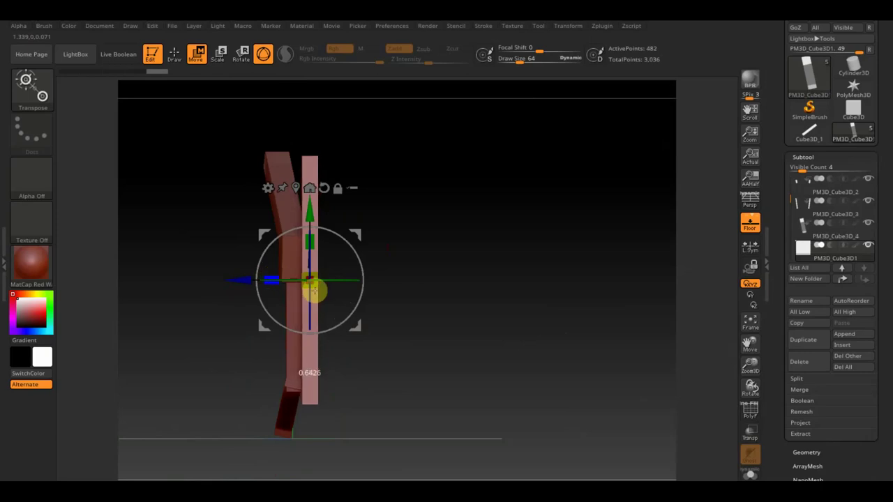
drag(239, 284, 236, 280)
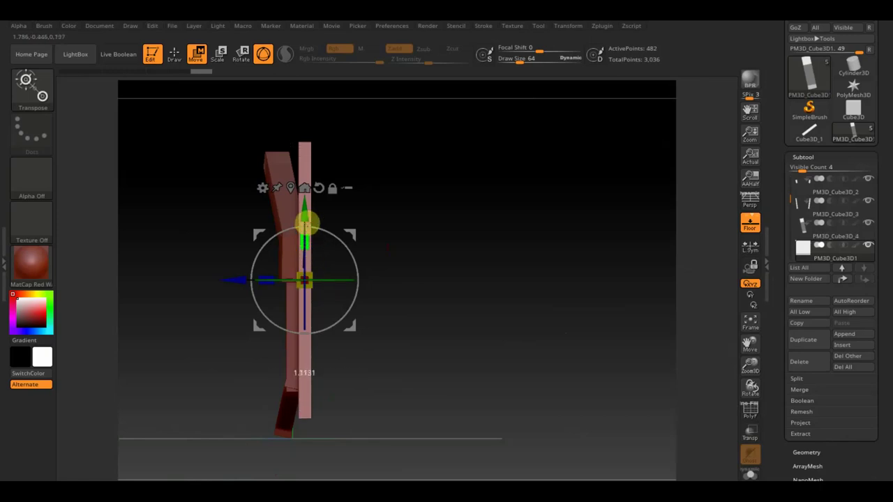
drag(305, 207, 304, 216)
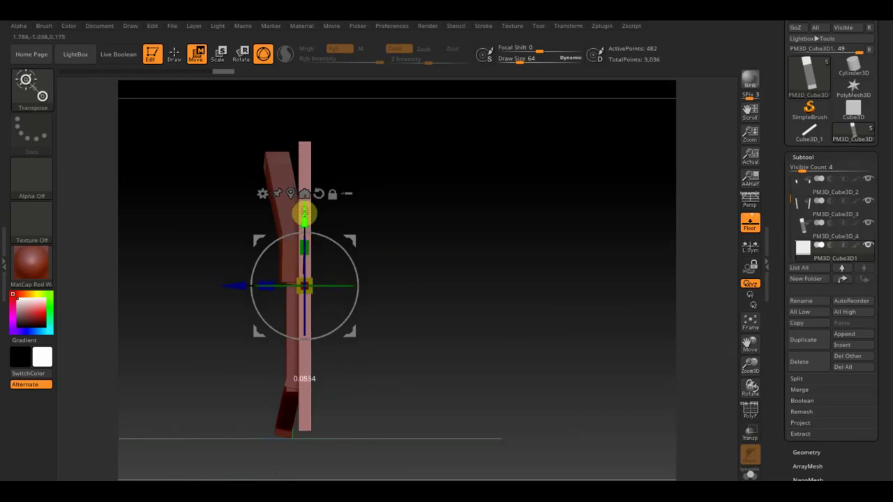
click(175, 55)
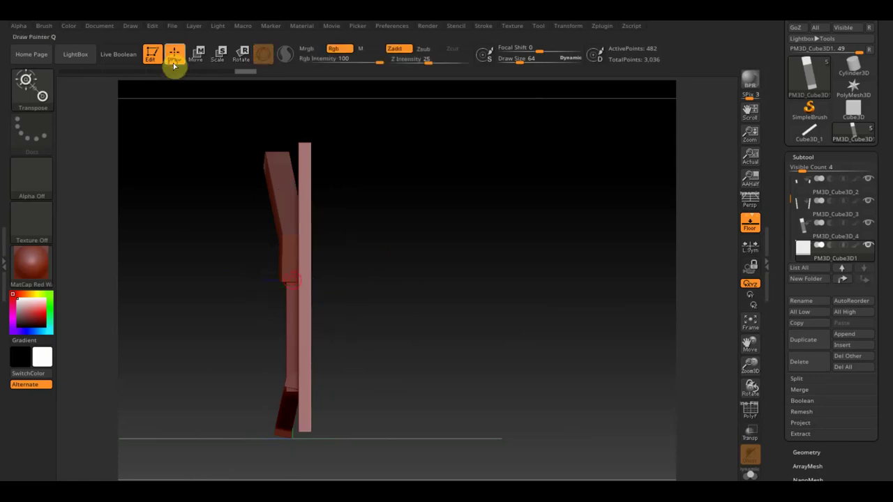
Mask the upper part of the bar, invert the mask, and rotate the top section left.
drag(653, 365, 587, 359)
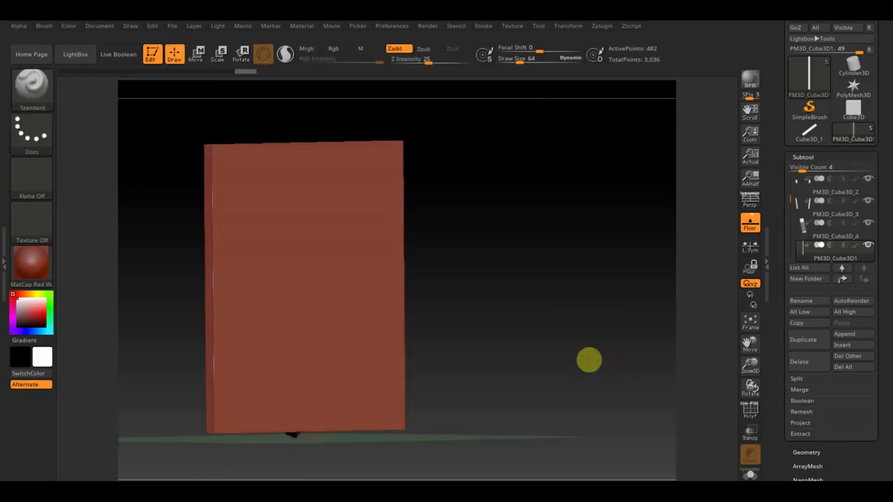
click(753, 417)
click(753, 416)
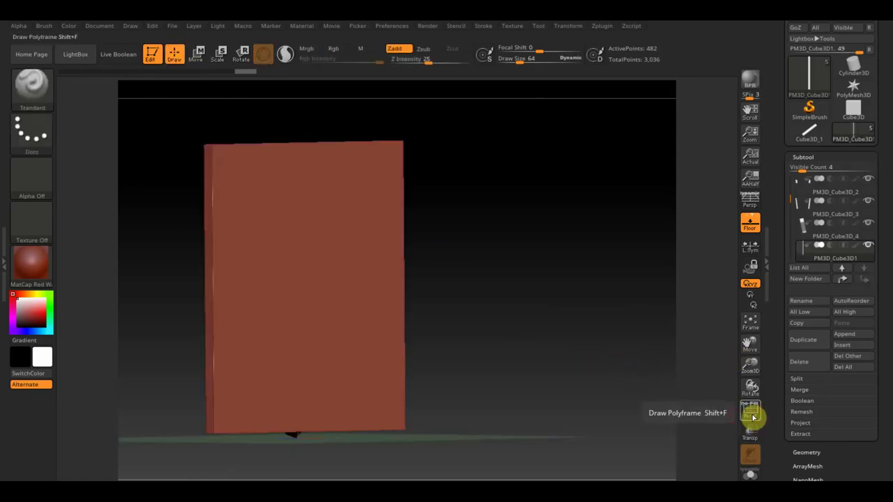
mouse_move(628, 374)
mouse_down()
mouse_move(628, 362)
mouse_move(609, 356)
mouse_up()
ctrl+drag(216, 110, 395, 239)
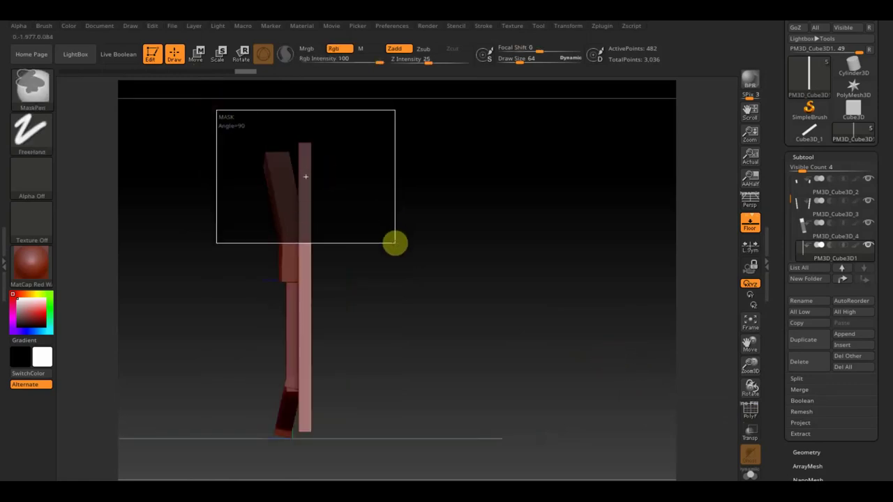
ctrl+drag(395, 243, 396, 242)
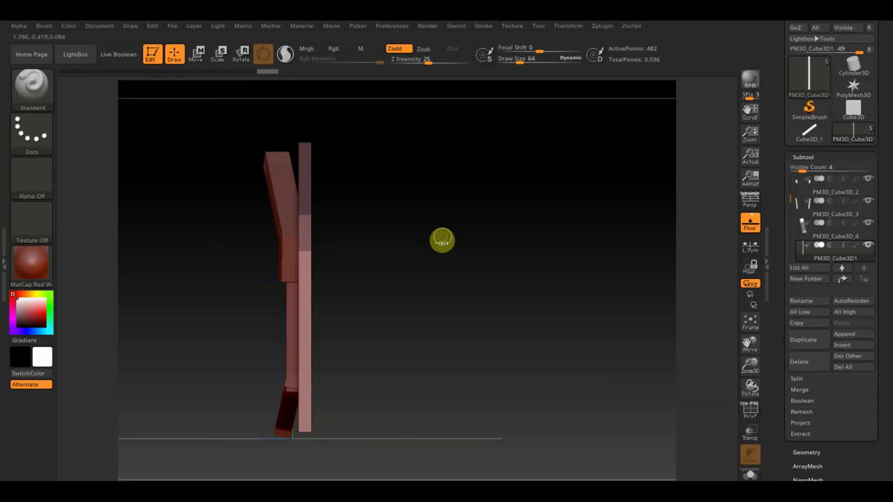
ctrl+click(442, 237)
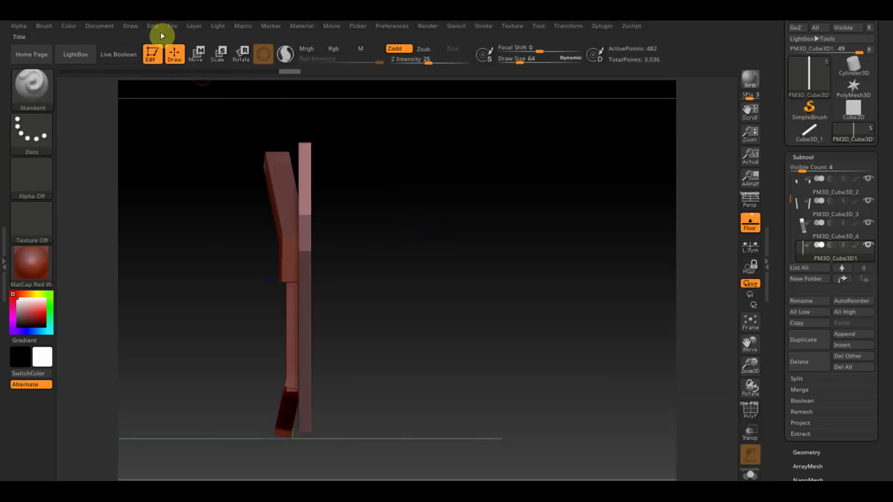
click(240, 54)
click(262, 53)
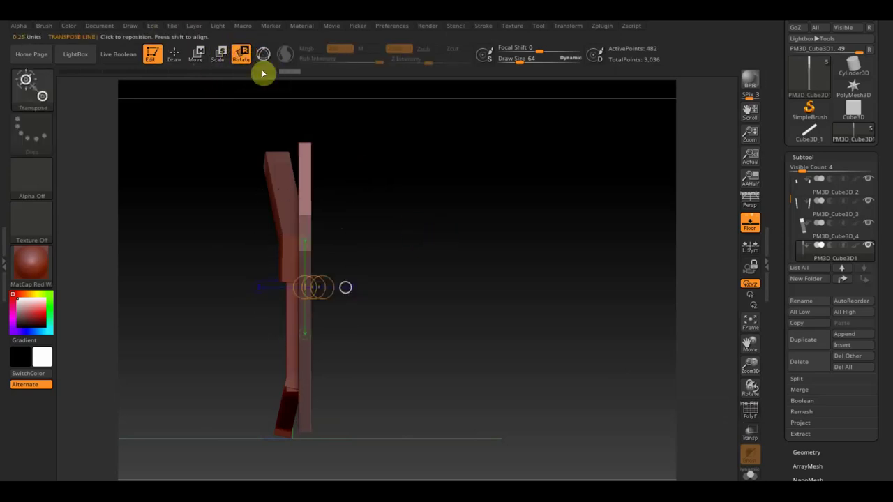
mouse_move(307, 237)
mouse_down()
mouse_move(305, 122)
mouse_move(286, 131)
mouse_up()
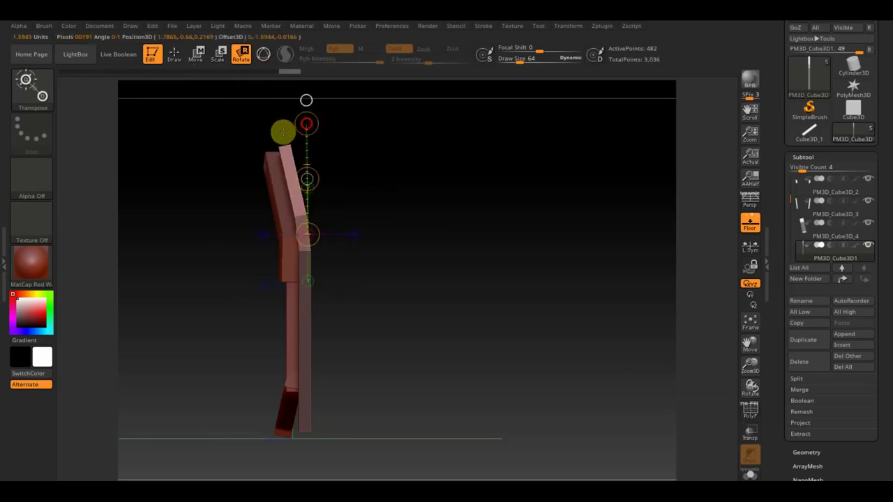
Mask the bar's lower section and bend it sideways, then clear the mask in front view.
ctrl+drag(393, 404, 412, 405)
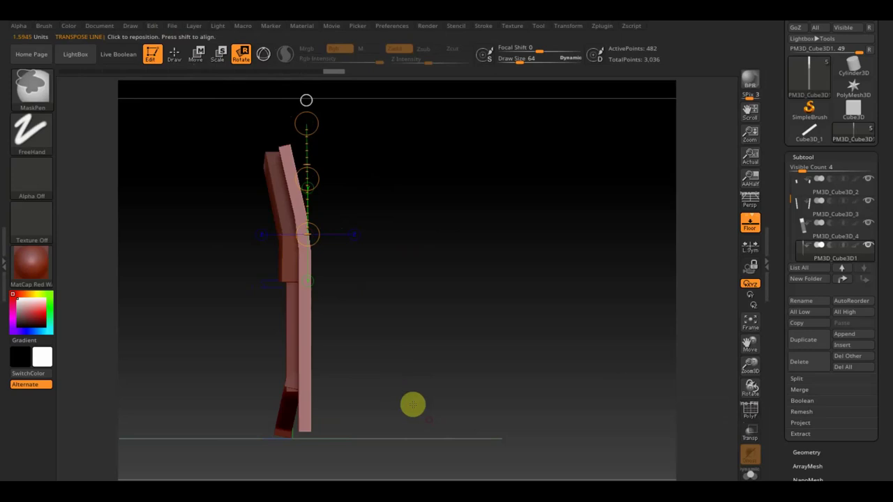
ctrl+drag(429, 475, 214, 390)
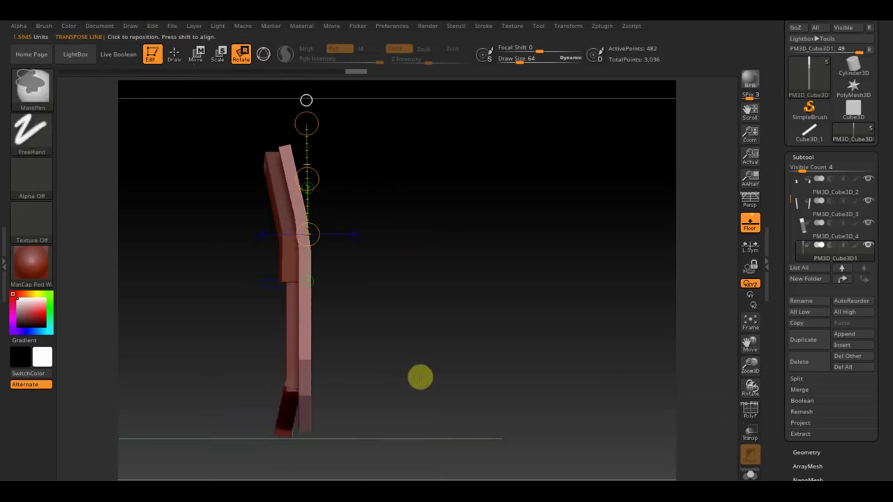
ctrl+click(419, 377)
alt+drag(507, 375, 524, 277)
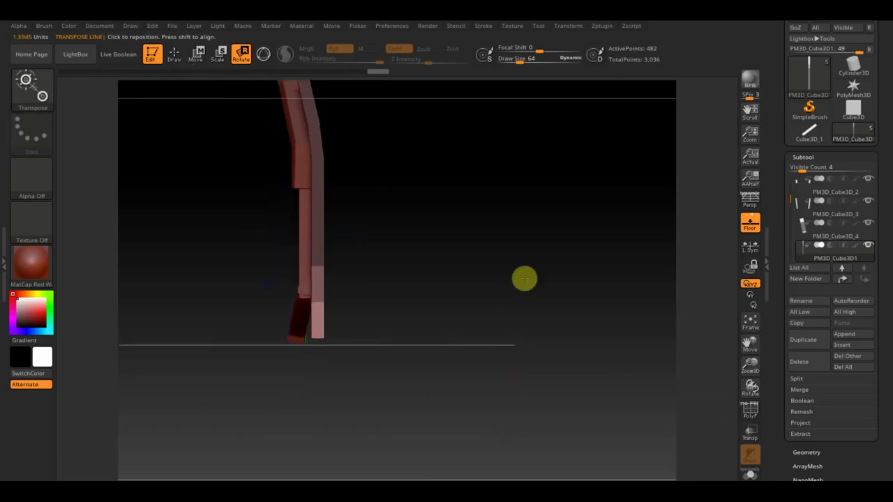
drag(317, 286, 313, 429)
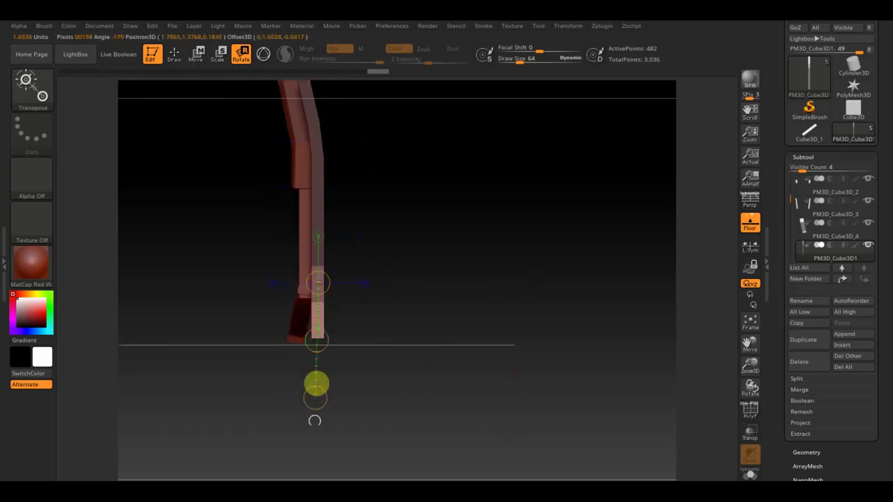
drag(300, 411, 279, 414)
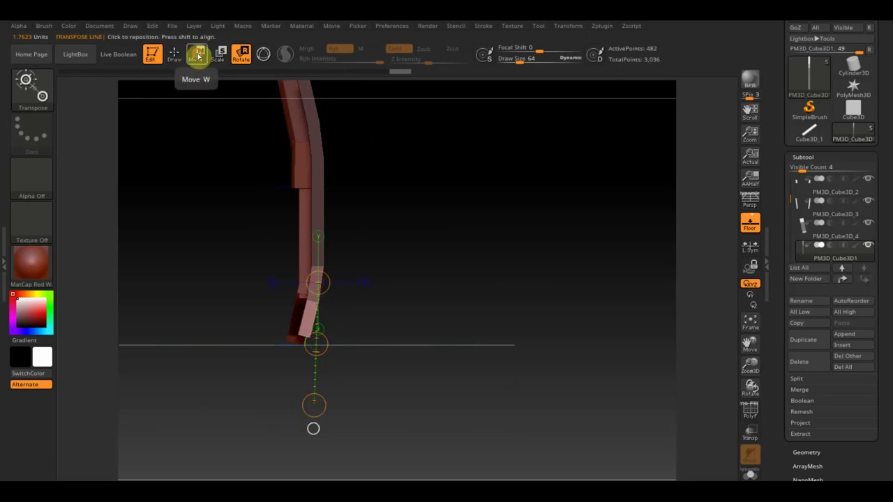
click(198, 54)
drag(316, 343, 316, 344)
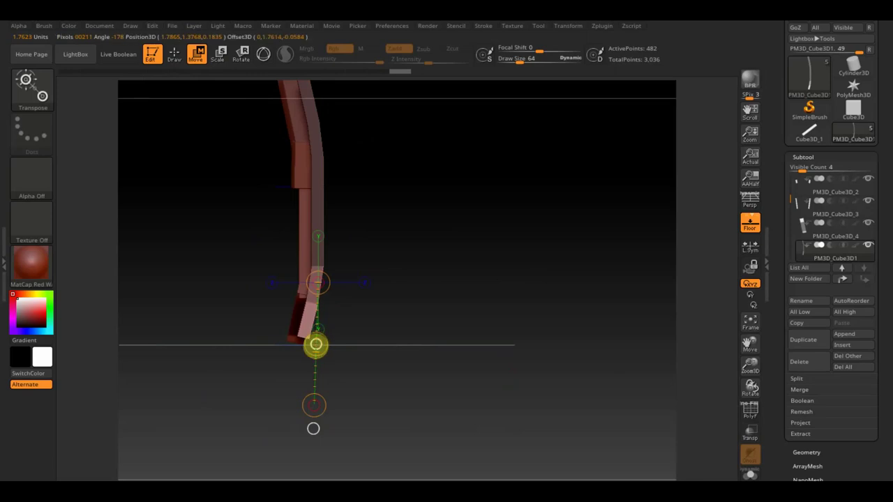
mouse_move(457, 323)
mouse_down()
mouse_move(519, 320)
mouse_move(554, 339)
mouse_move(544, 311)
mouse_up()
ctrl+click(541, 246)
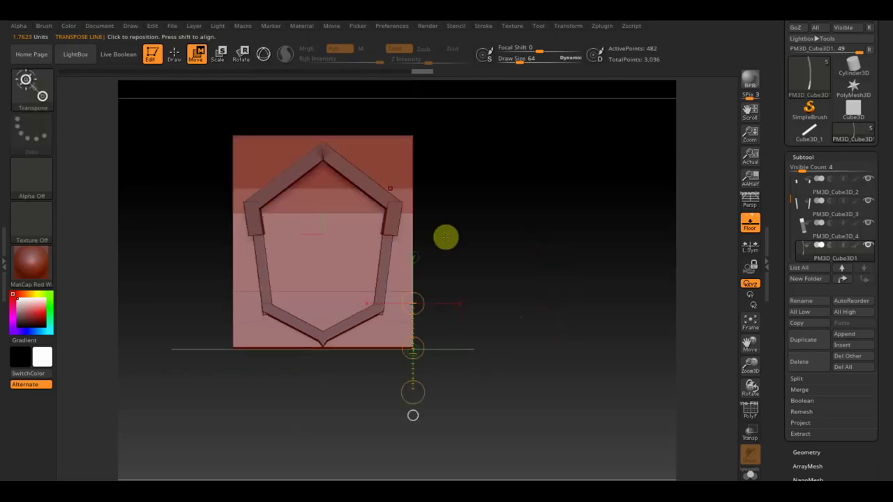
Trim the backing plate's left side with TrimCurve along the frame's slanted edges.
click(175, 60)
key(ctrl+shift)
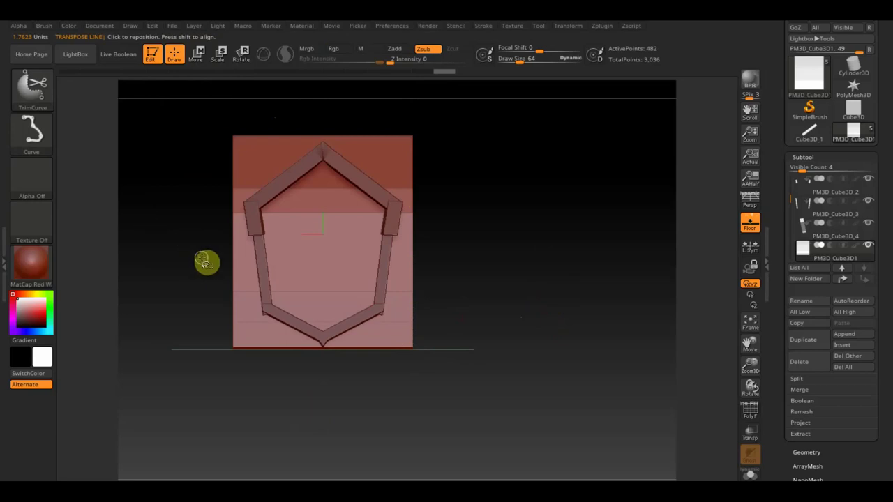
ctrl+shift+drag(195, 241, 373, 105)
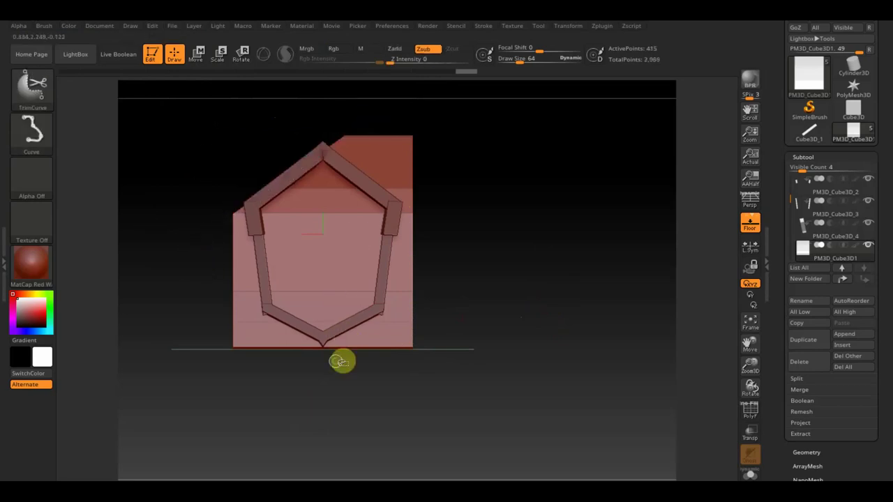
ctrl+shift+drag(279, 380, 249, 147)
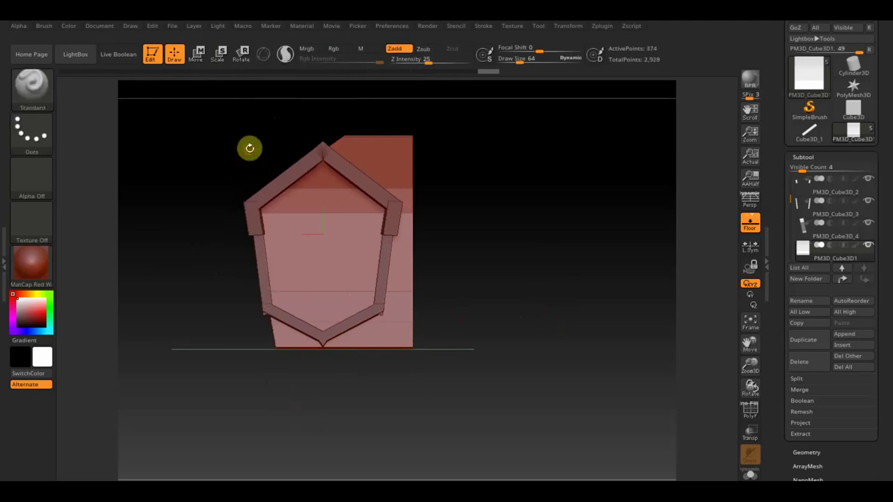
mouse_move(401, 383)
ctrl+shift+mouse_down()
mouse_move(239, 307)
mouse_move(231, 285)
ctrl+shift+mouse_up()
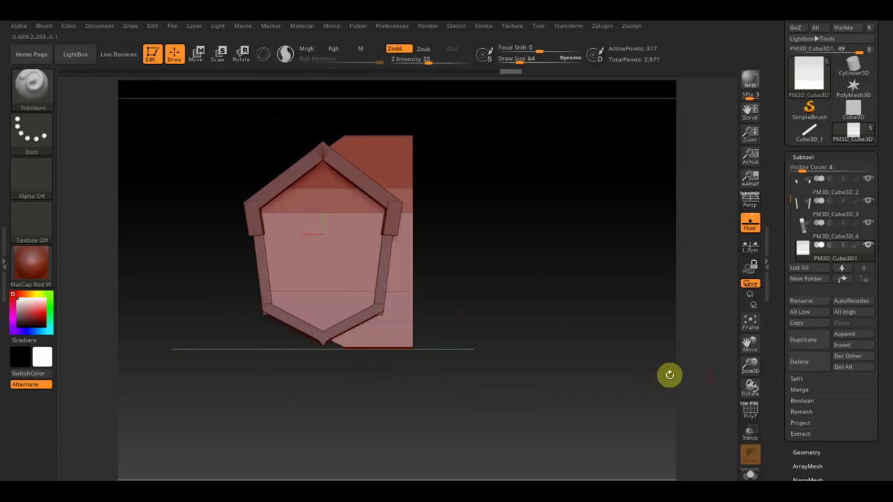
click(806, 452)
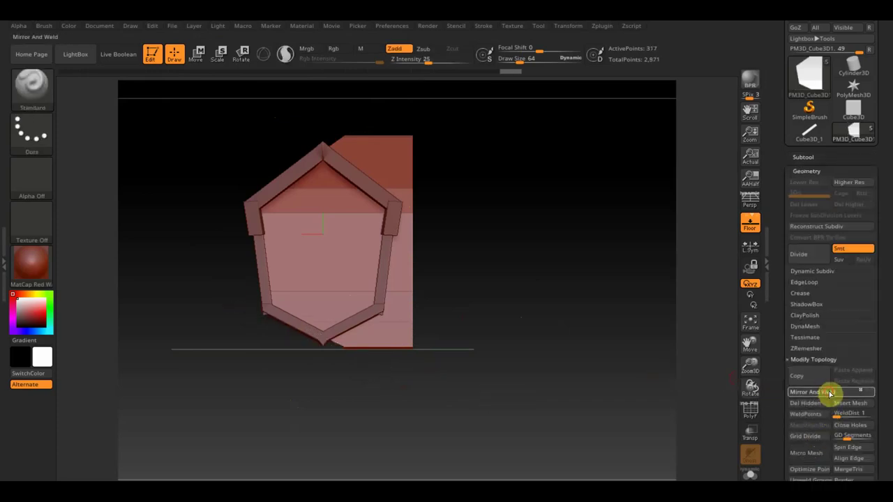
Mirror the trimmed backing plate onto the right side and subdivide it.
click(830, 392)
mouse_move(550, 351)
shift+mouse_down()
mouse_move(596, 303)
mouse_move(605, 309)
mouse_move(616, 298)
shift+mouse_up()
key(ctrl+d)
key(ctrl+d)
key(ctrl)
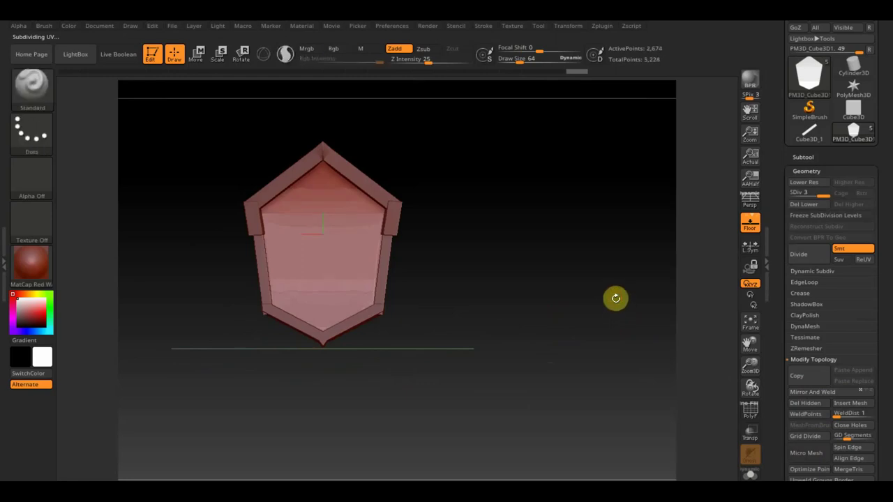
Delete the lower subdivision levels and DynaMesh the plate at resolution 464.
click(815, 204)
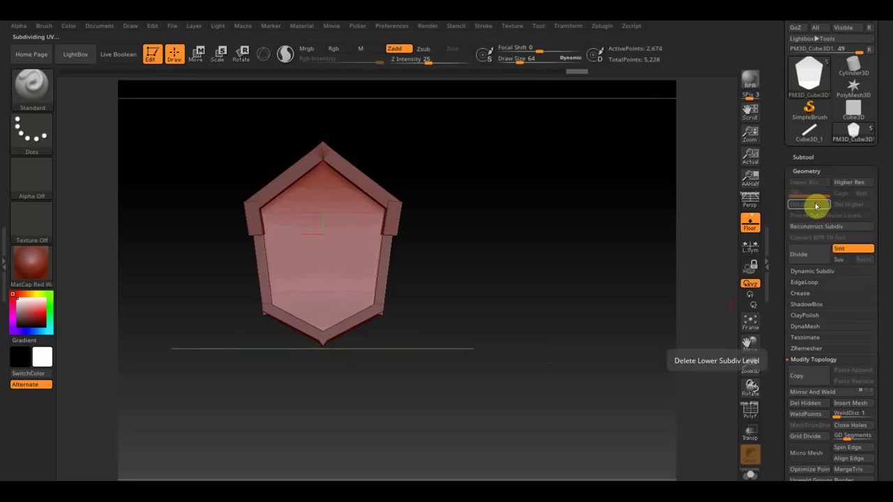
click(807, 327)
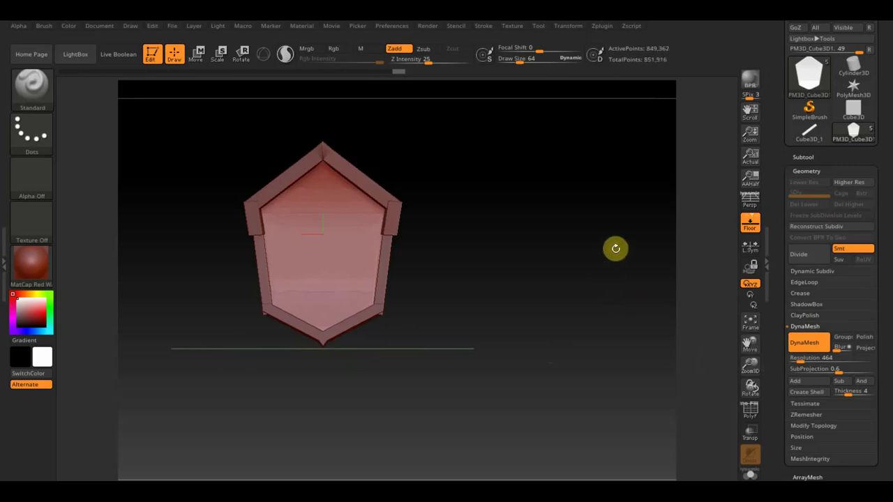
alt+drag(574, 249, 628, 282)
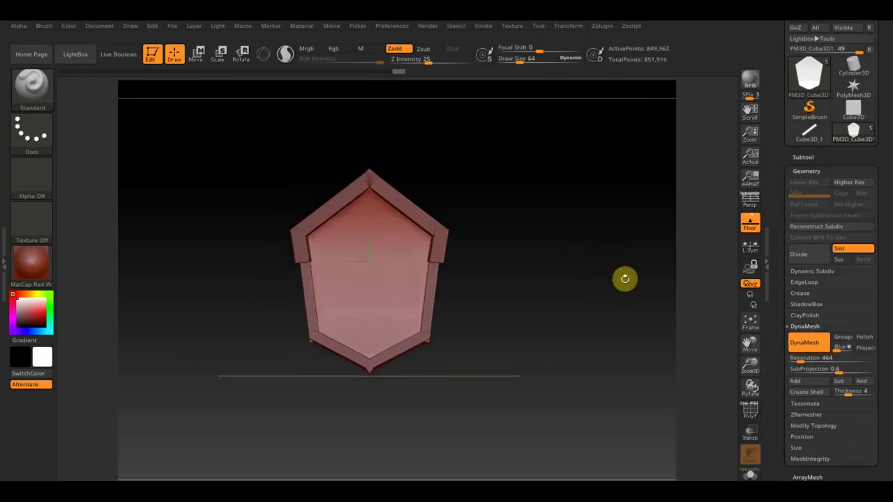
key(shift+z)
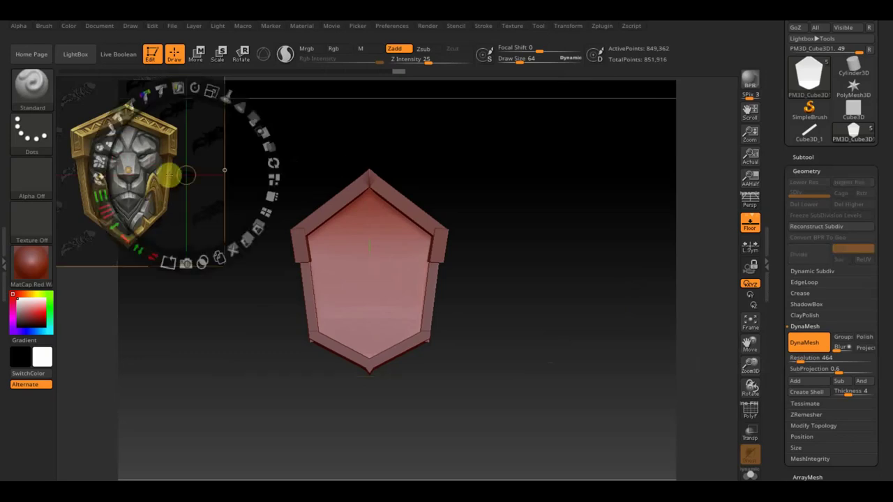
Enlarge the lion reference image, align it over the shield, and restore full opacity.
mouse_move(205, 93)
mouse_down()
mouse_move(229, 99)
mouse_move(245, 132)
mouse_move(179, 139)
mouse_move(399, 209)
mouse_move(461, 246)
mouse_up()
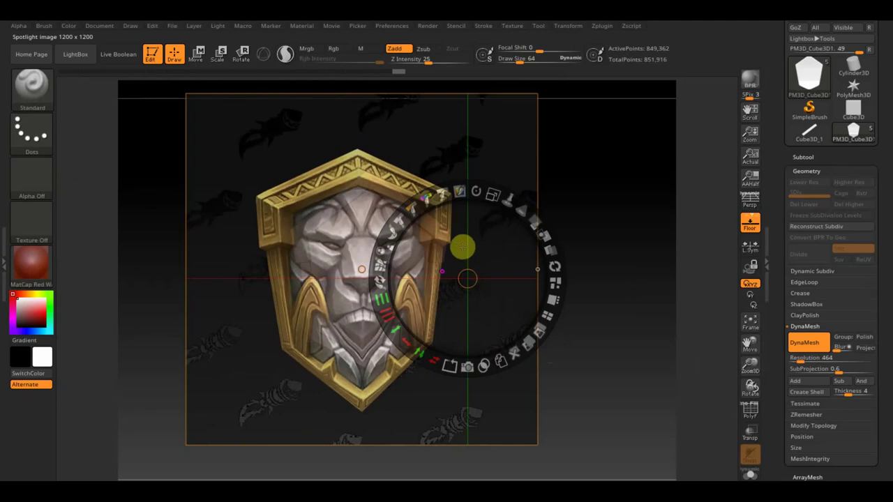
key(shift+z)
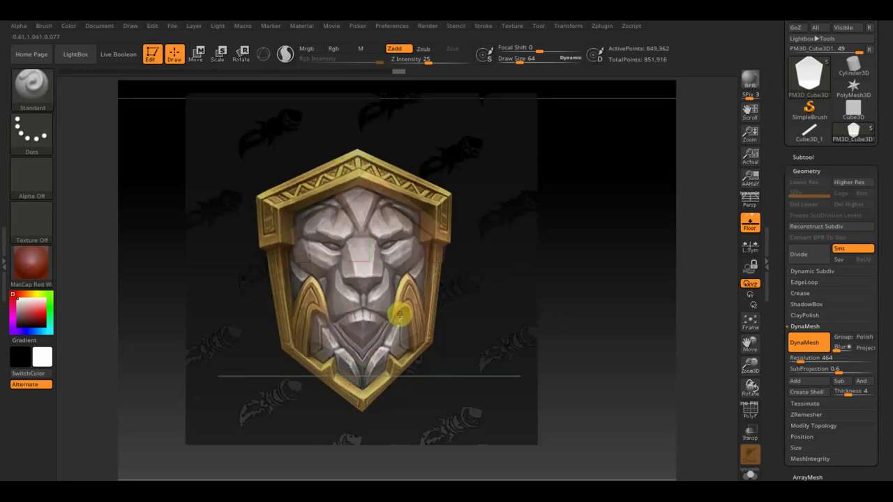
key(z)
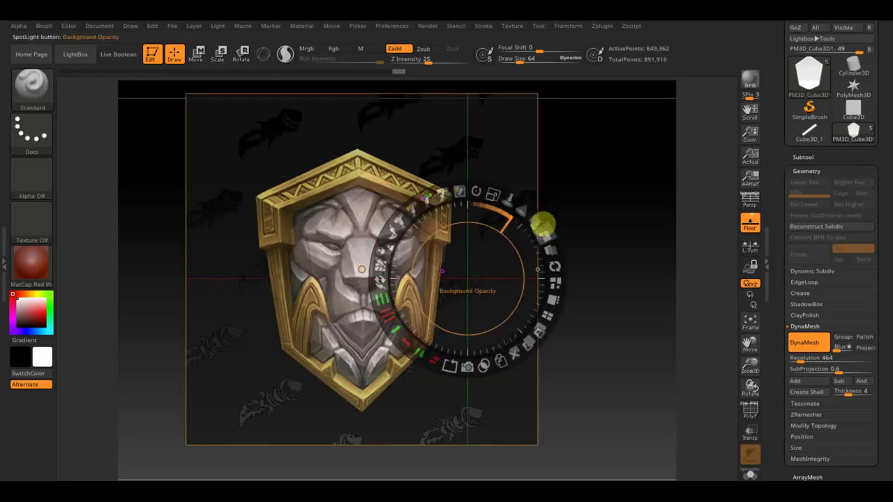
mouse_move(536, 222)
mouse_down()
mouse_move(486, 191)
mouse_move(466, 190)
mouse_move(469, 237)
mouse_up()
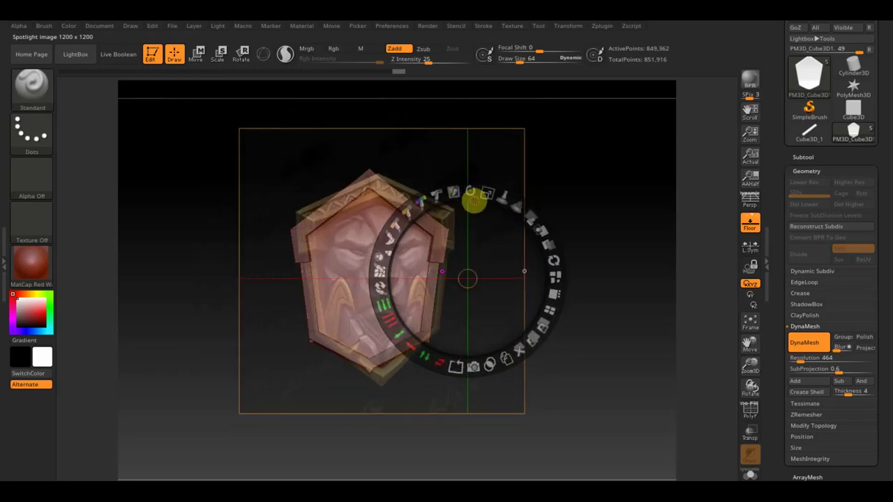
drag(468, 238, 465, 239)
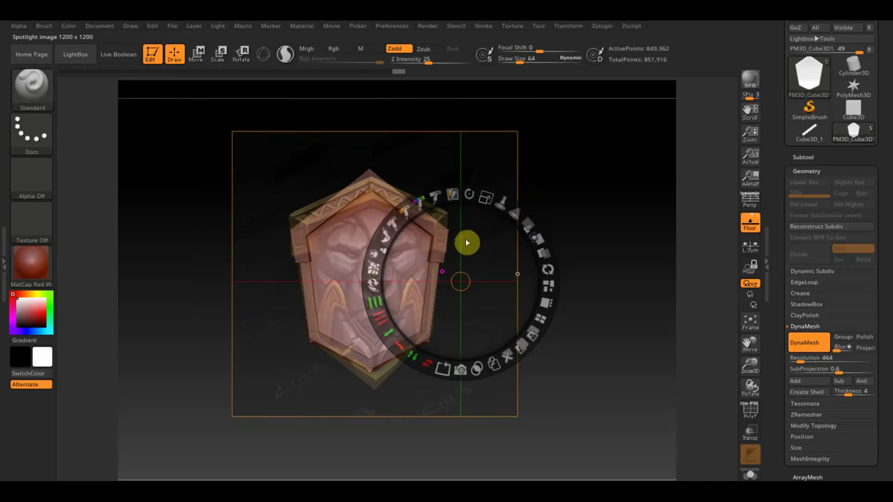
drag(508, 223, 548, 378)
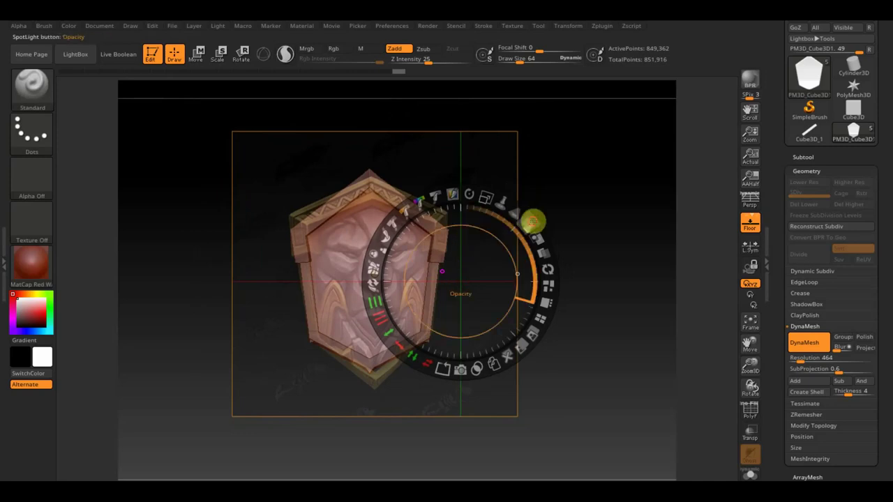
key(z)
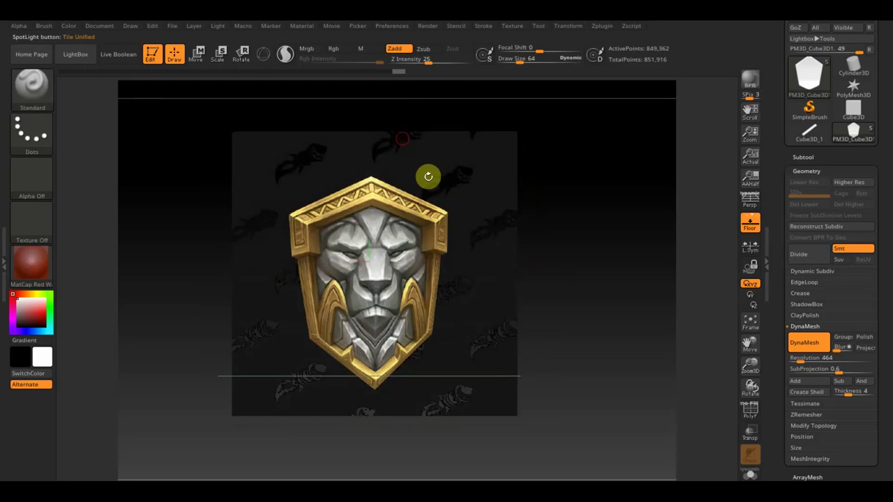
click(335, 49)
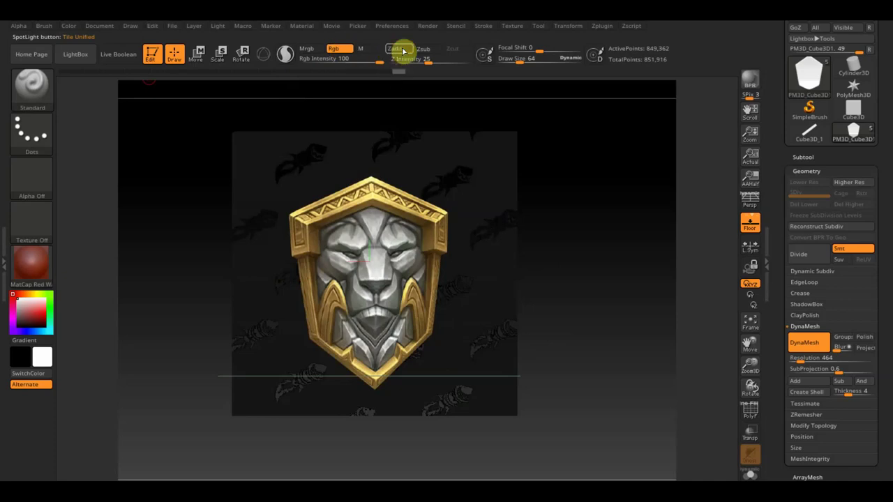
Set the brush size to 432 and frame the shield straight-on.
mouse_move(535, 57)
mouse_down()
mouse_move(525, 60)
mouse_move(551, 60)
mouse_up()
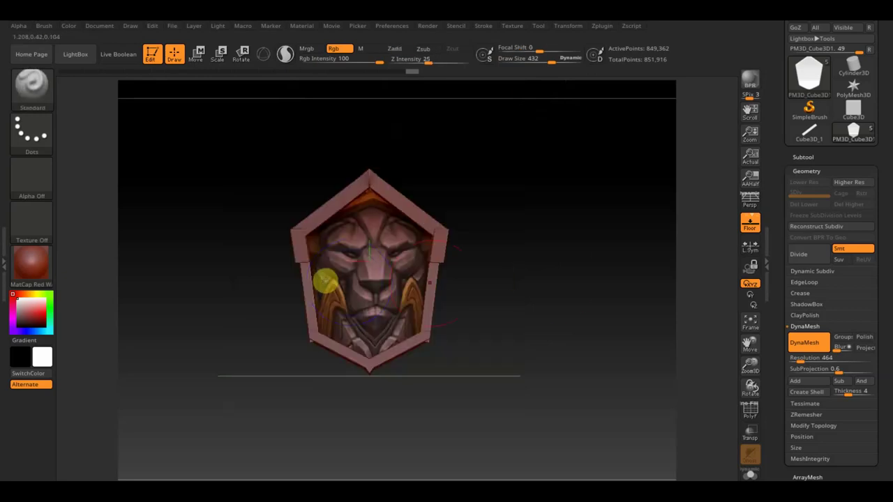
mouse_move(556, 229)
mouse_down()
mouse_move(535, 236)
mouse_move(556, 235)
mouse_move(576, 313)
mouse_up()
key(f)
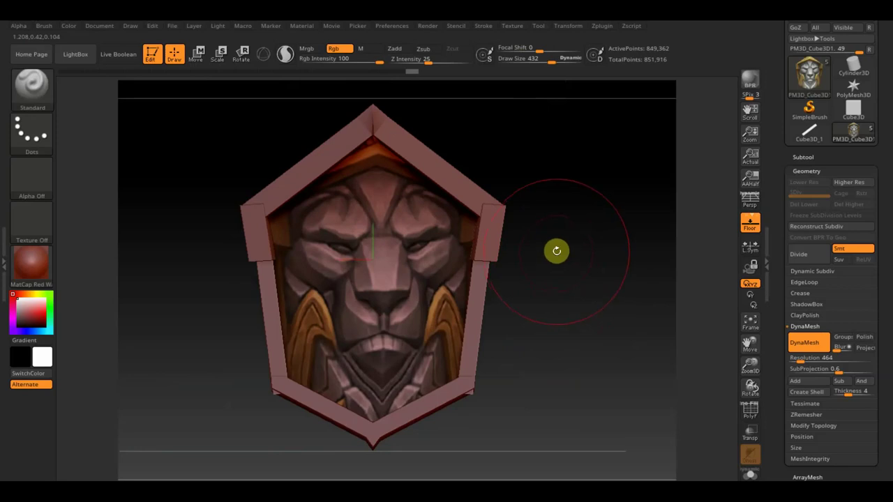
Turn on the rotate 3D gizmo and drag it onto the shield.
click(196, 53)
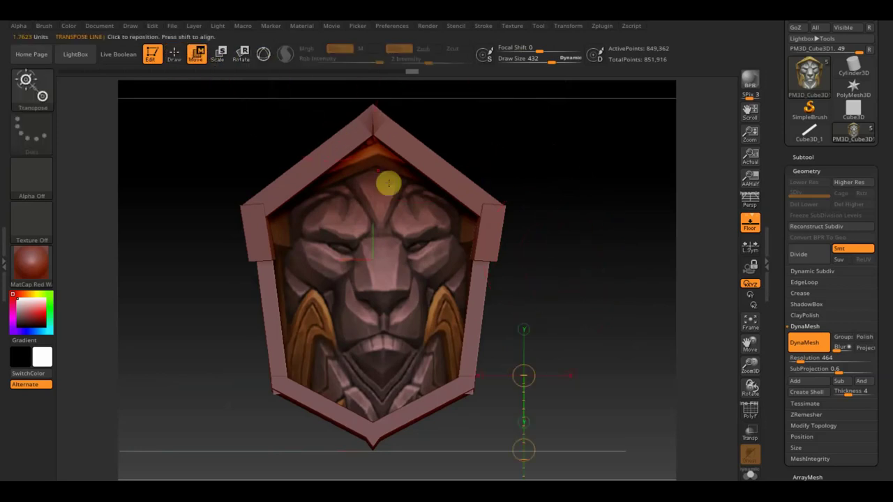
click(241, 53)
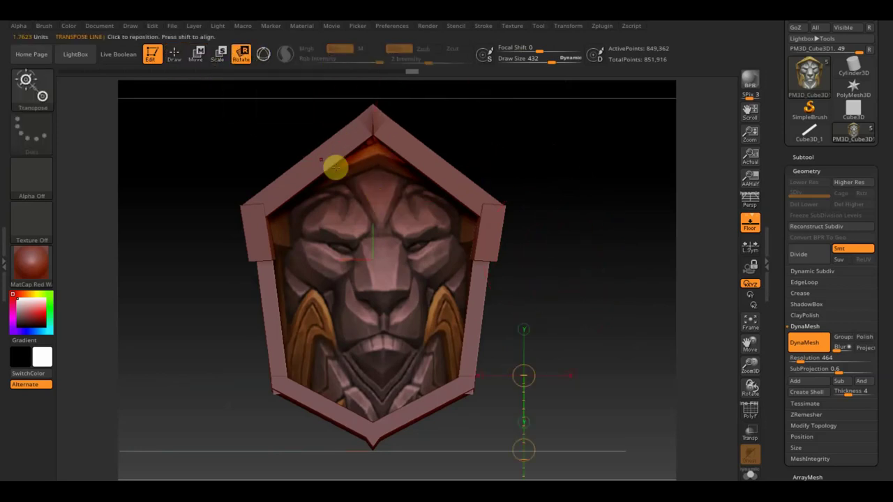
click(263, 55)
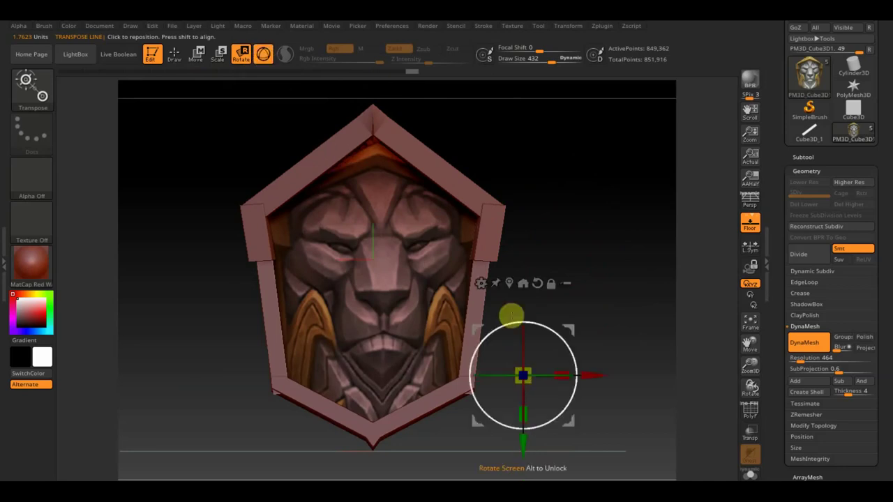
alt+drag(602, 367, 432, 364)
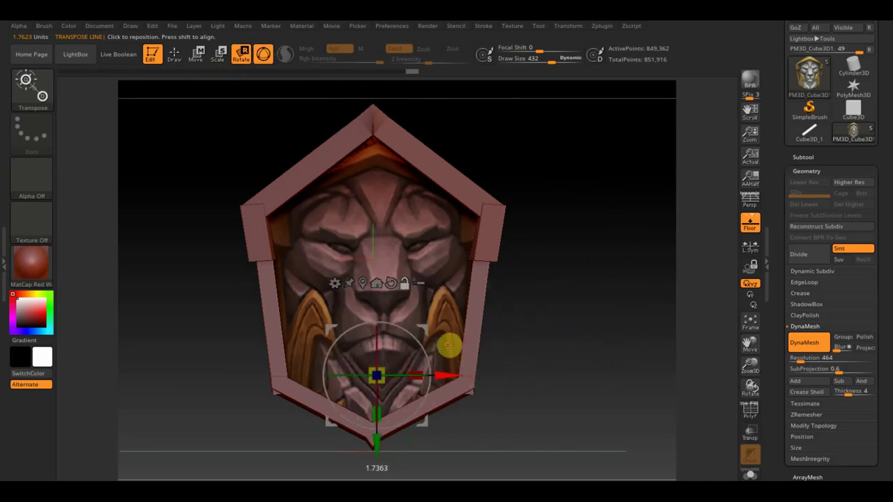
Centre the gizmo on the shield, nudge the mesh, and try Mirror And Weld.
alt+drag(373, 454, 370, 363)
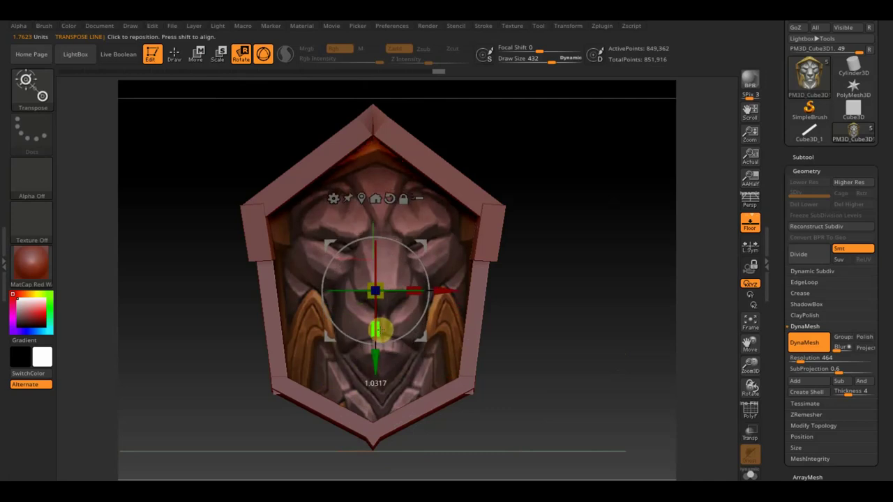
drag(375, 361, 374, 358)
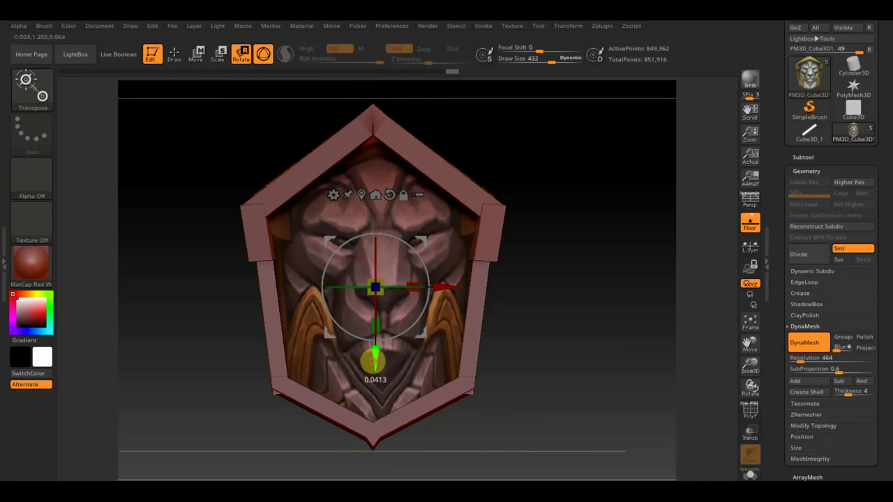
drag(444, 286, 440, 286)
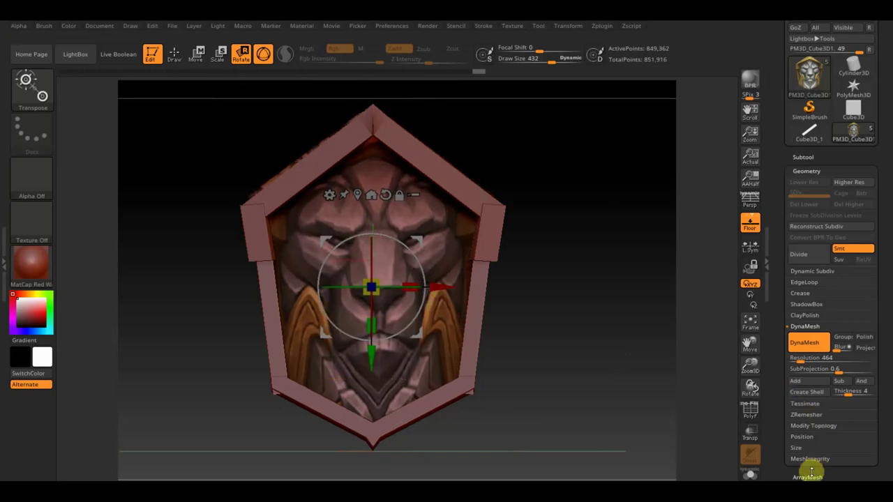
click(824, 426)
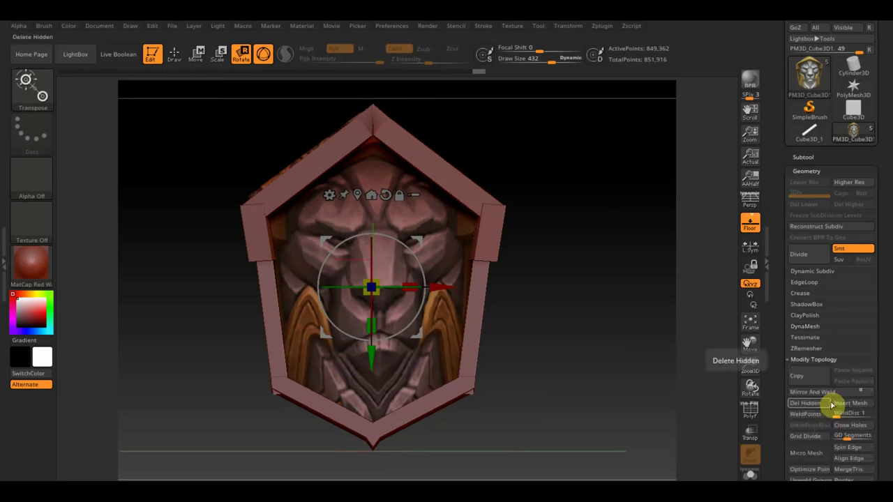
click(831, 391)
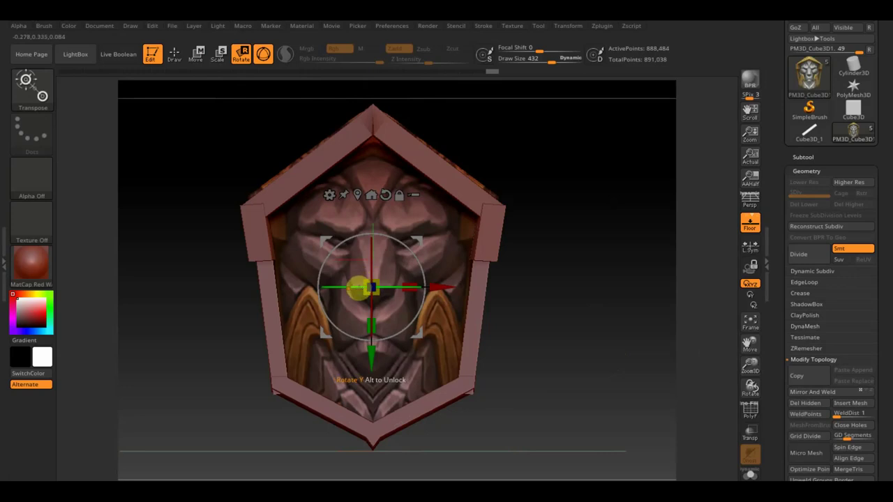
Undo the mirror, re-centre the mesh along X, and mirror the left half to 942,499 points.
key(ctrl+z)
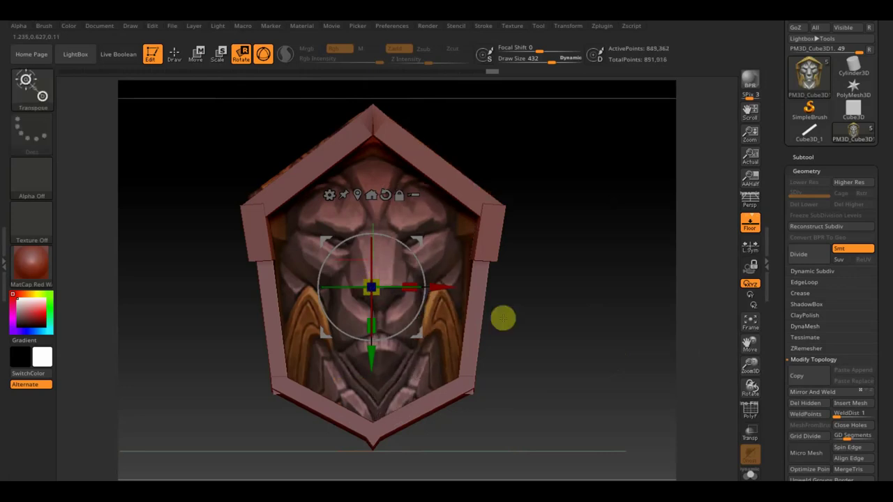
drag(447, 287, 442, 285)
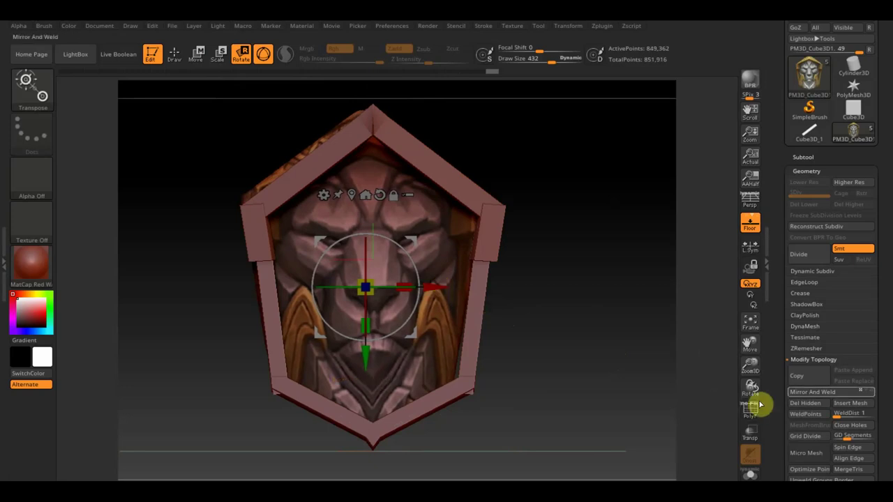
click(827, 393)
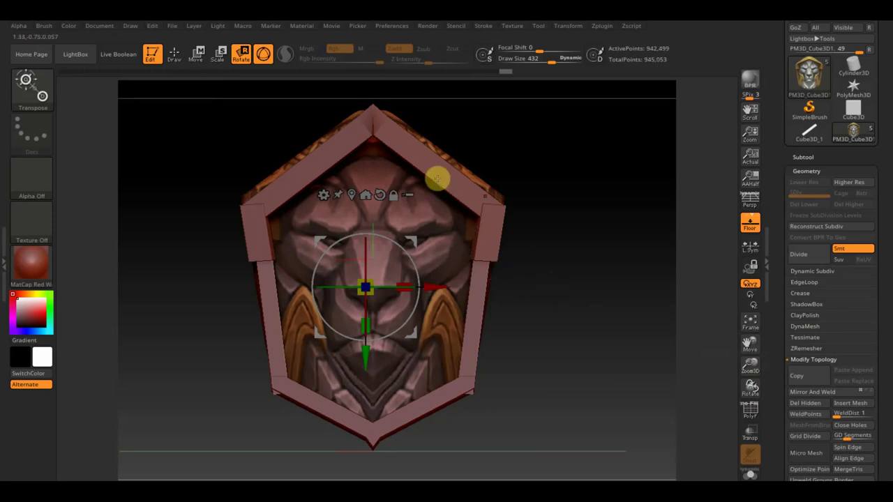
click(175, 55)
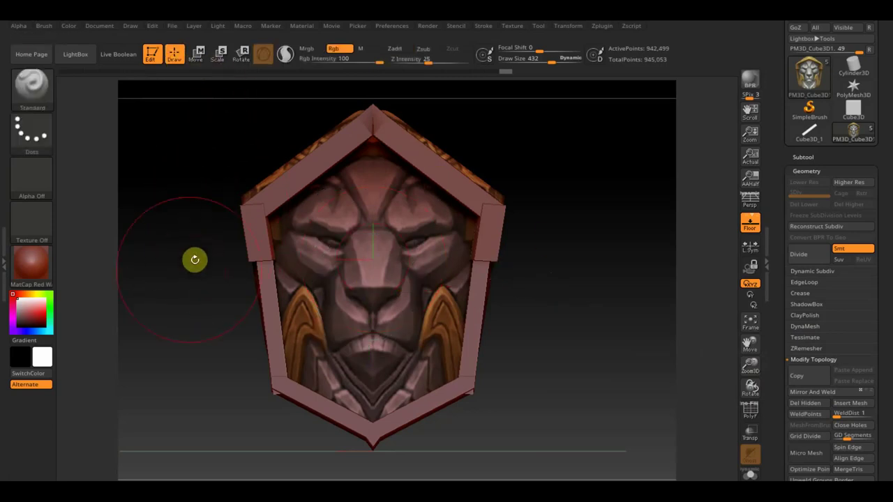
Slice off the stray top-left corner with TrimCurve and mirror the cleanup to the right.
ctrl+shift+drag(172, 274, 403, 92)
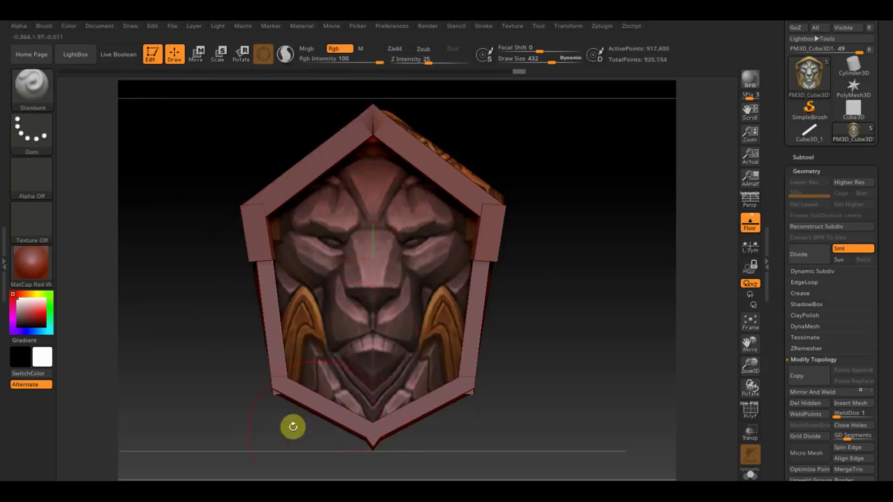
mouse_move(408, 458)
ctrl+shift+mouse_down()
mouse_move(274, 405)
mouse_move(241, 376)
mouse_move(247, 367)
ctrl+shift+mouse_up()
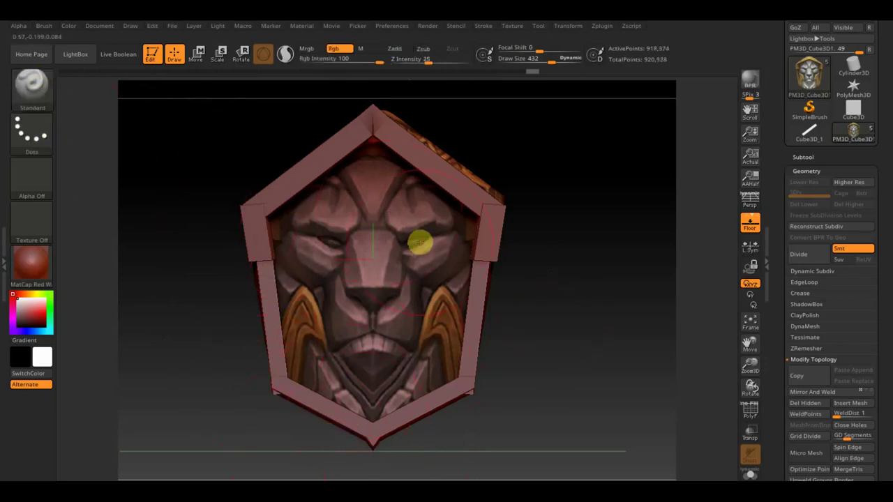
click(830, 392)
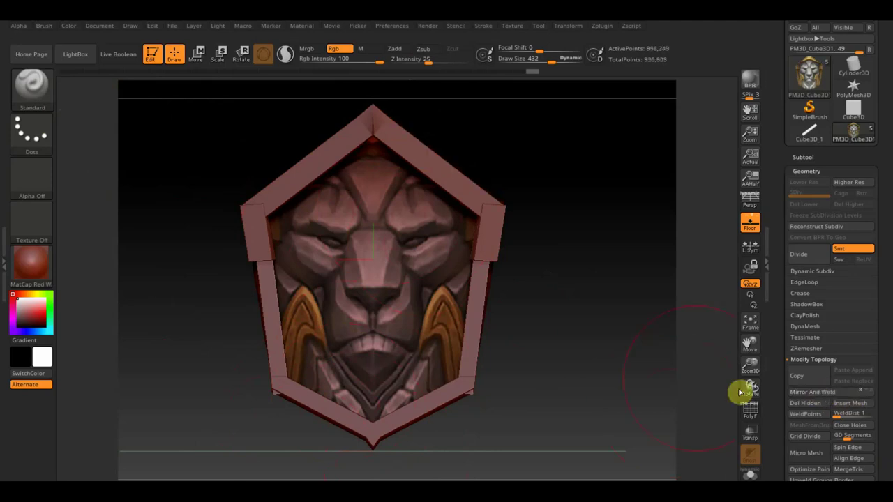
mouse_move(700, 370)
mouse_down()
mouse_move(584, 347)
mouse_move(523, 361)
mouse_move(590, 352)
mouse_move(518, 328)
mouse_up()
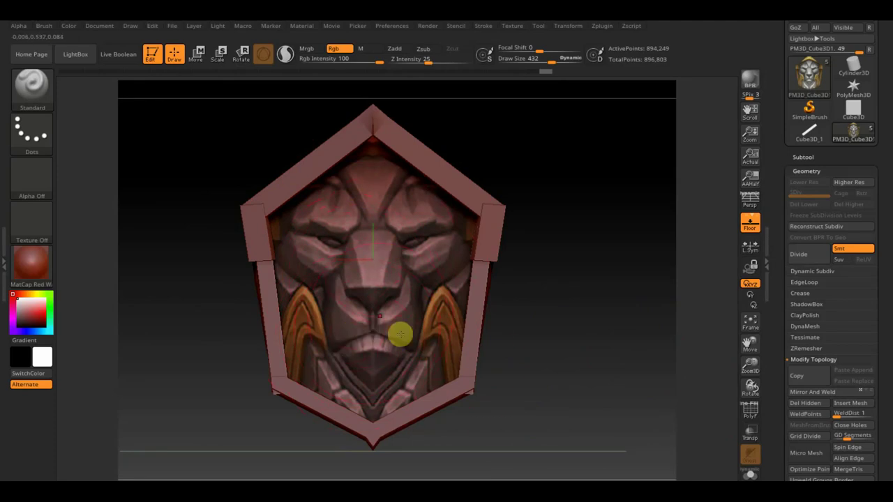
drag(886, 360, 891, 278)
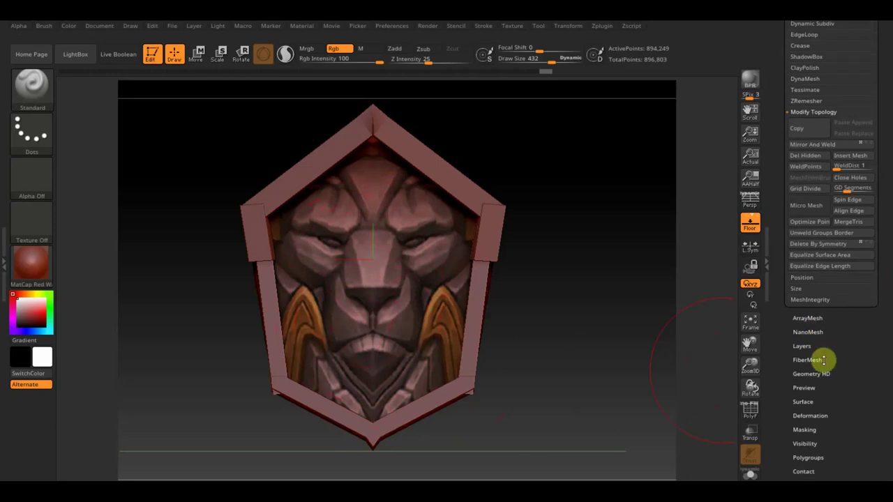
Mask the lion relief by colour using Tool > Masking > Mask By Color.
drag(831, 404, 862, 223)
click(818, 392)
click(828, 187)
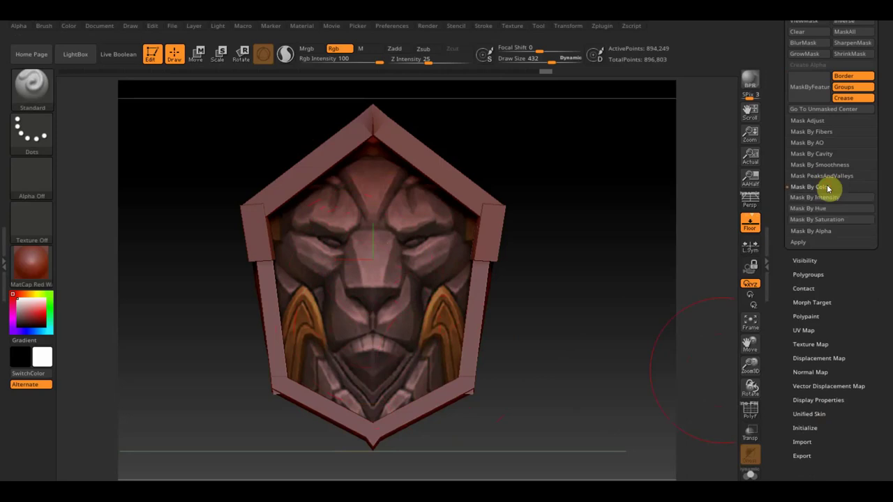
Shift the unmasked lion panel in depth with the Move gizmo so it sits recessed.
drag(603, 301, 536, 311)
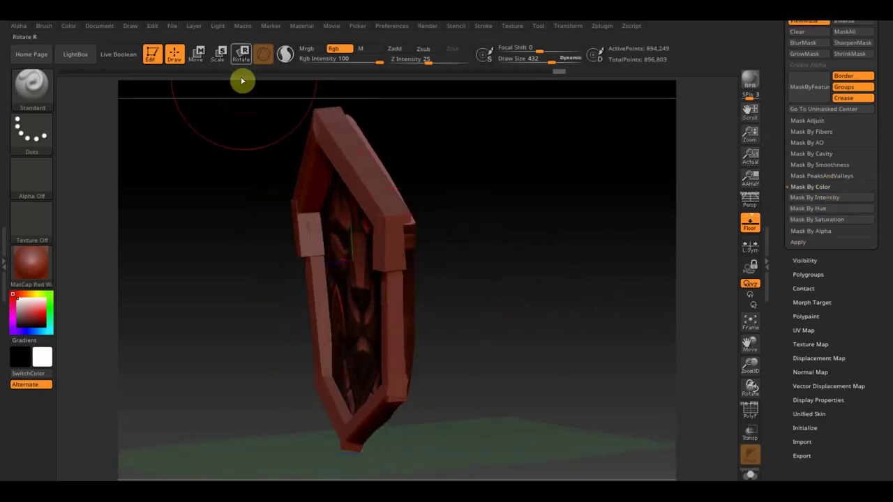
click(194, 60)
drag(297, 291, 283, 300)
mouse_move(454, 309)
mouse_down()
mouse_move(502, 304)
mouse_move(523, 330)
mouse_up()
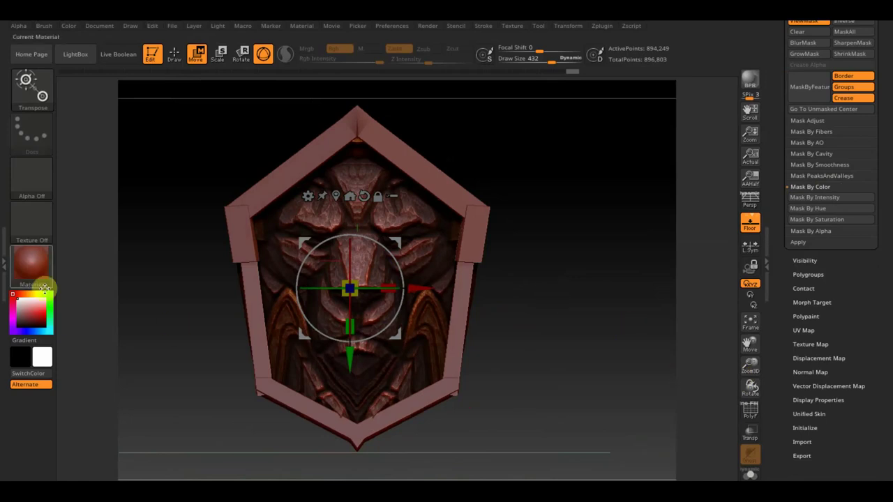
click(40, 265)
Apply the SketchShaded2 material to the shield and clear the mask from the lion relief.
click(115, 325)
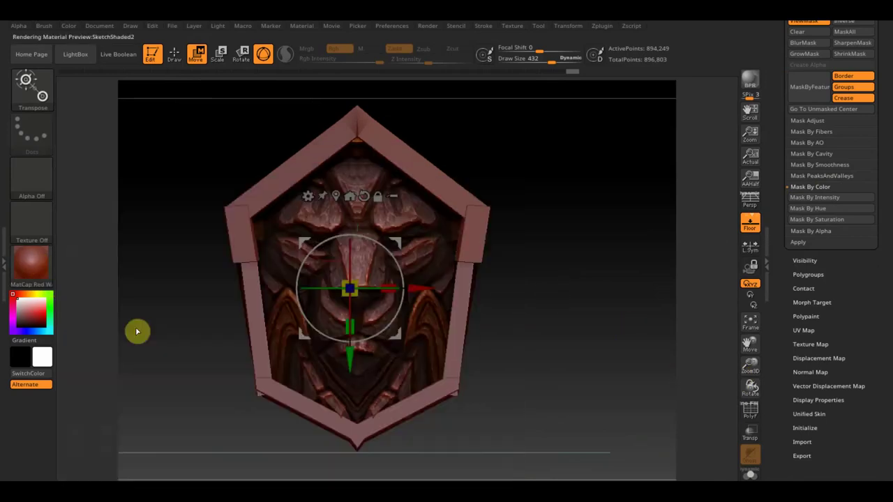
mouse_move(532, 332)
mouse_down()
mouse_move(454, 345)
mouse_move(470, 349)
mouse_move(518, 325)
mouse_move(535, 336)
mouse_move(540, 355)
mouse_move(530, 312)
mouse_up()
click(175, 55)
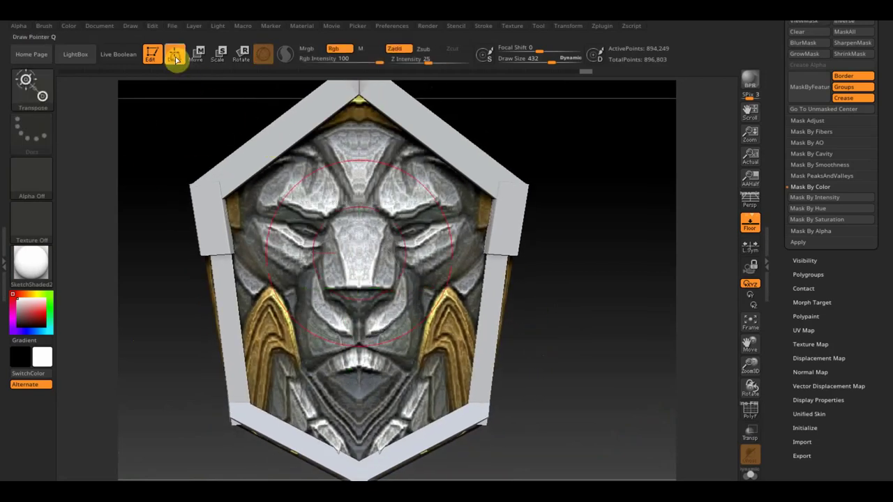
Shrink the masking brush for fine work, ending at draw size 28 with focal shift 0.
drag(549, 58, 526, 61)
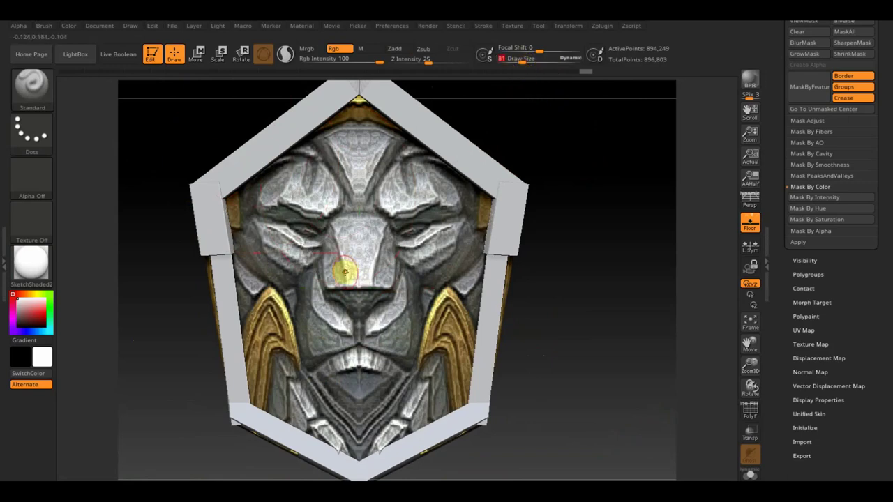
mouse_move(534, 287)
mouse_down()
mouse_move(562, 293)
mouse_move(526, 302)
mouse_up()
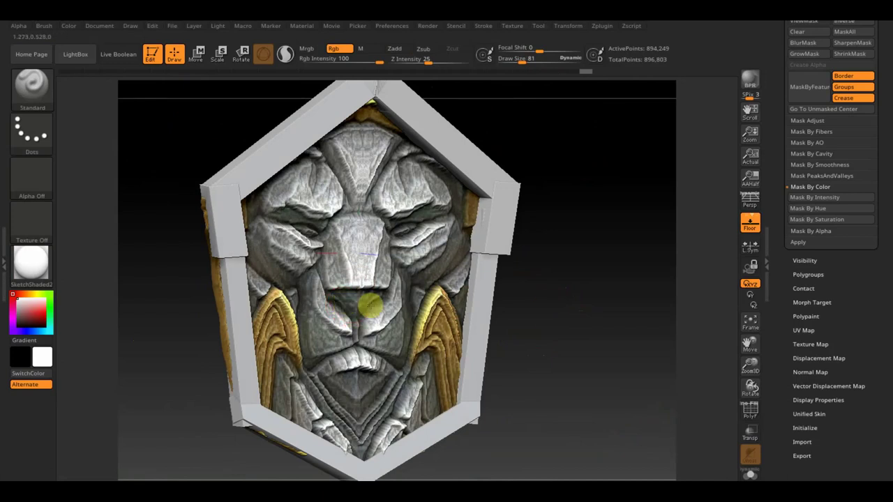
drag(551, 309, 547, 312)
shift+drag(535, 303, 512, 309)
key(ctrl)
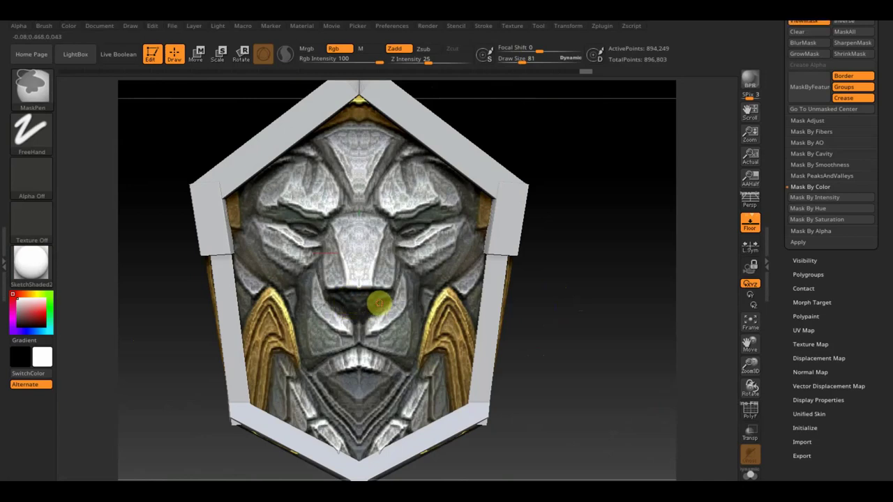
drag(518, 60, 513, 60)
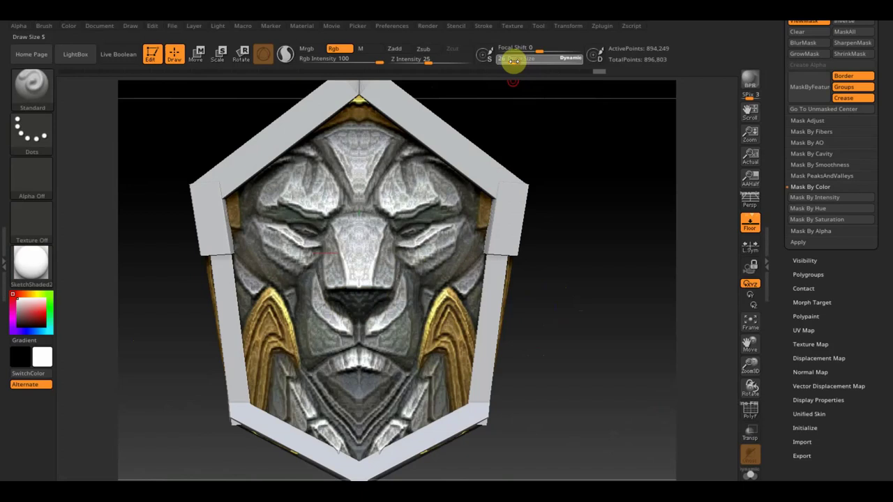
key(ctrl)
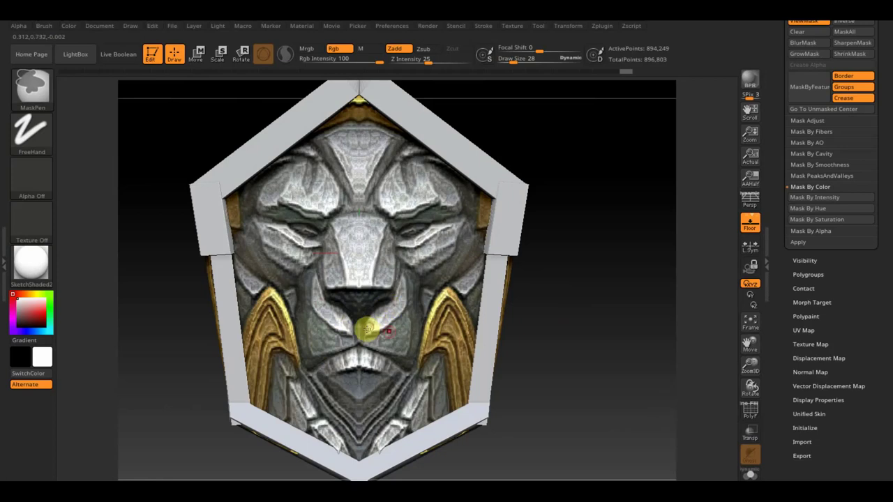
drag(564, 323, 528, 339)
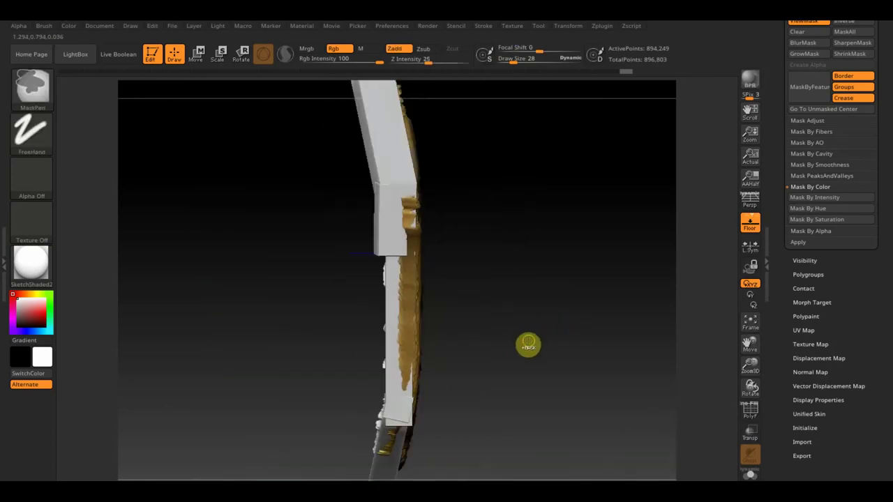
Mask the gold relief and nudge the inner rock panel slightly in depth with the Move gizmo.
ctrl+click(528, 344)
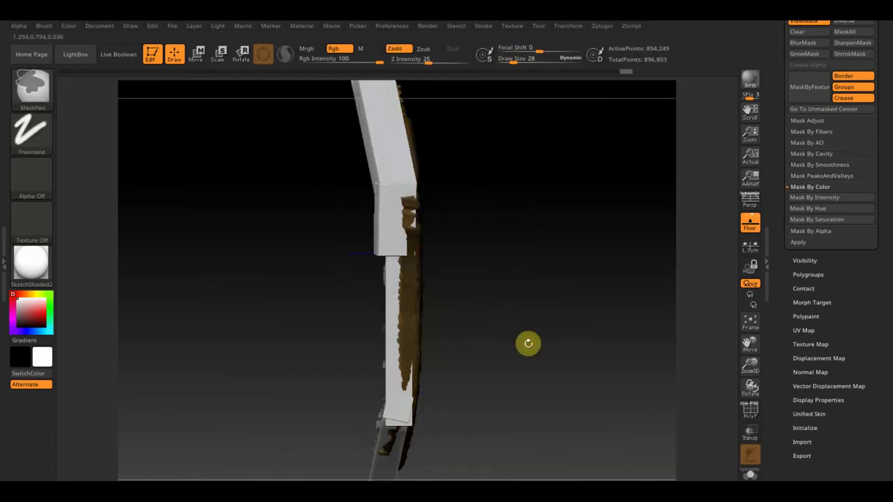
click(196, 54)
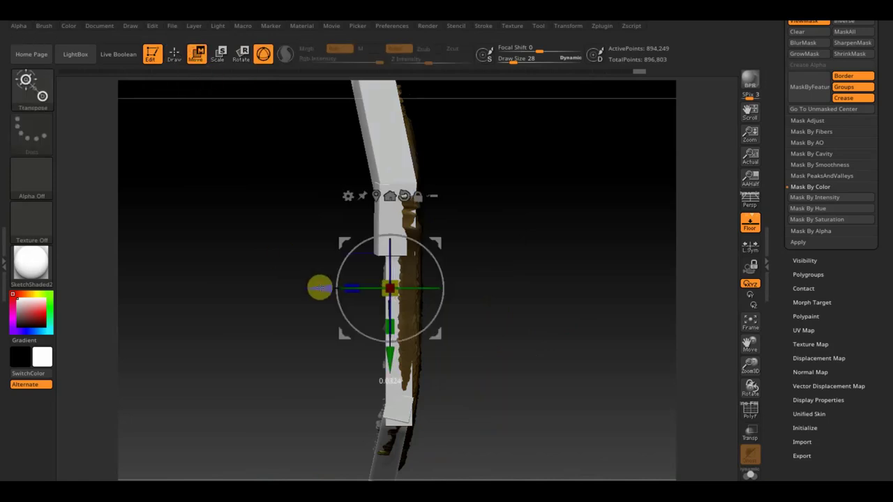
mouse_move(551, 289)
mouse_down()
mouse_move(588, 299)
mouse_move(566, 301)
mouse_up()
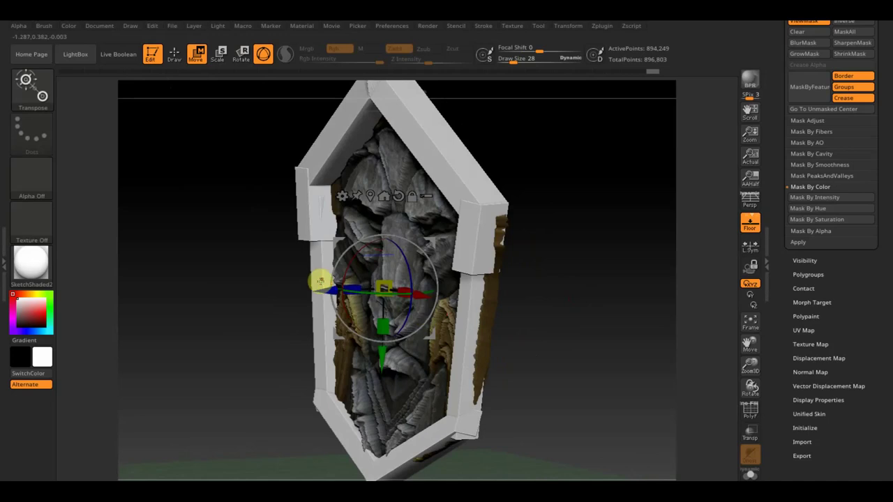
drag(323, 289, 322, 290)
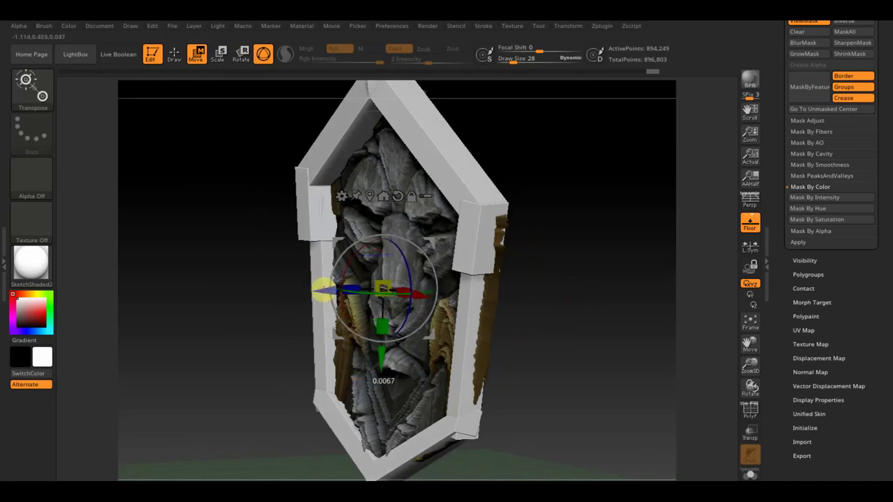
Clear the mask from the inner mesh and return to Draw mode.
drag(554, 318, 593, 321)
ctrl+drag(600, 279, 612, 319)
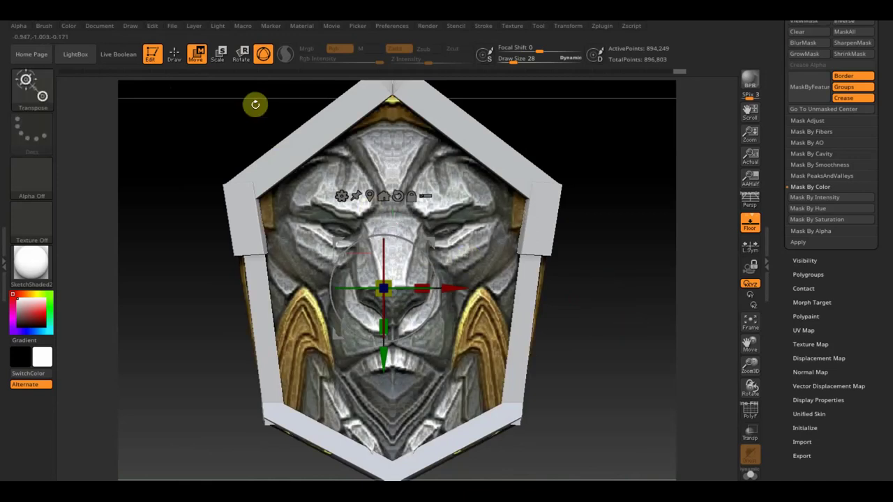
click(175, 54)
click(31, 85)
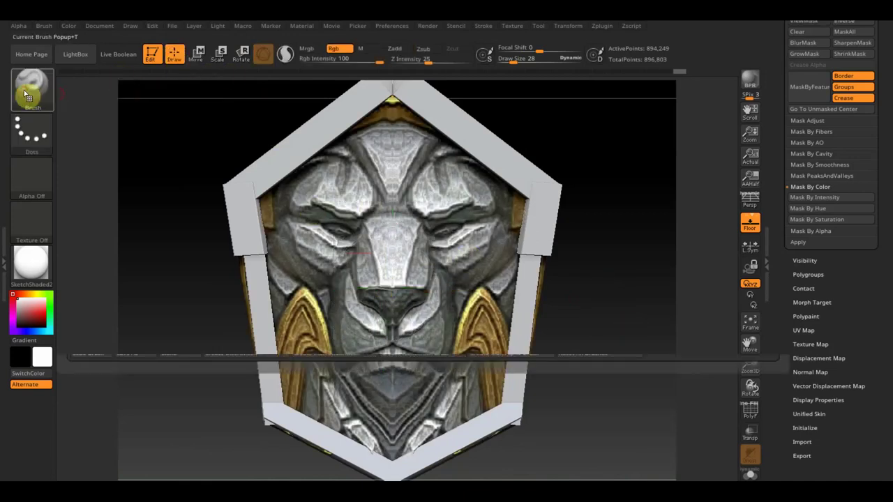
Pick ClayBuildup with Auto Masking shown, enable Dynamic, and set Draw Size 99, Z Intensity 2.
click(137, 103)
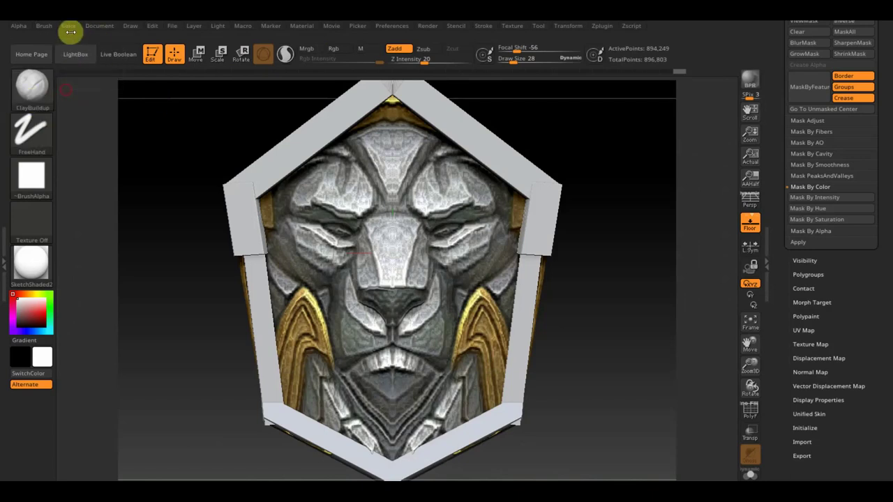
click(44, 26)
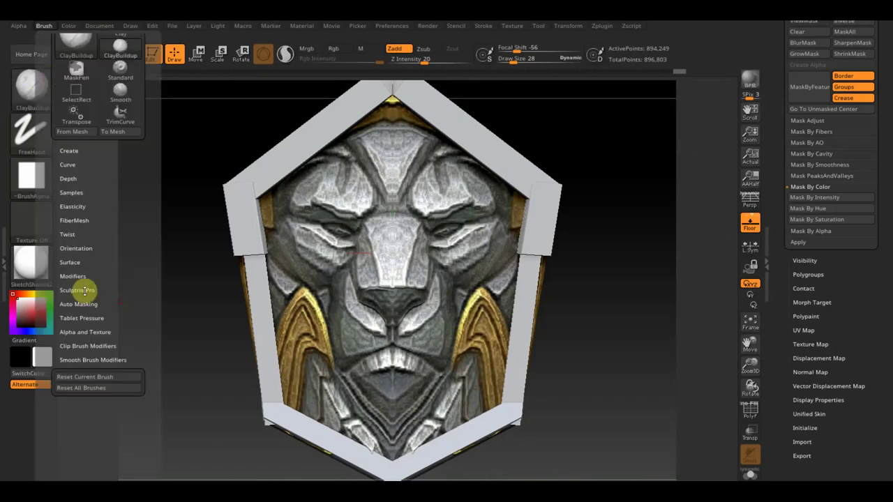
click(85, 304)
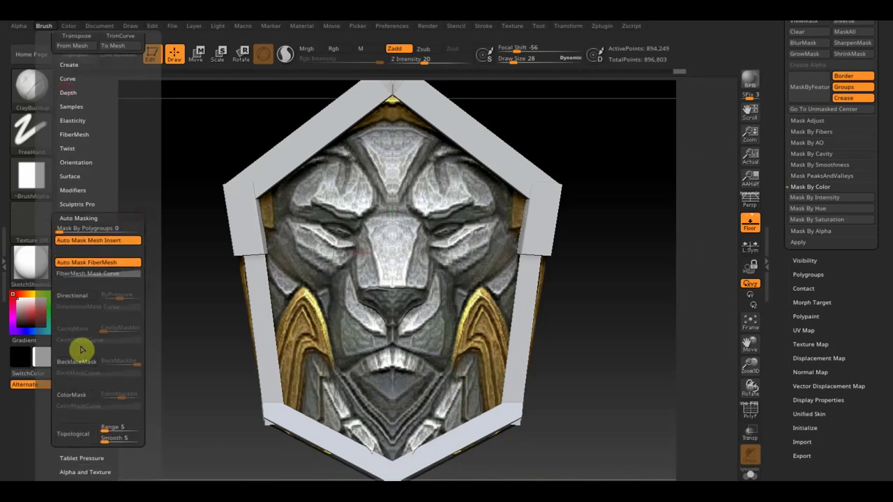
drag(640, 324, 584, 323)
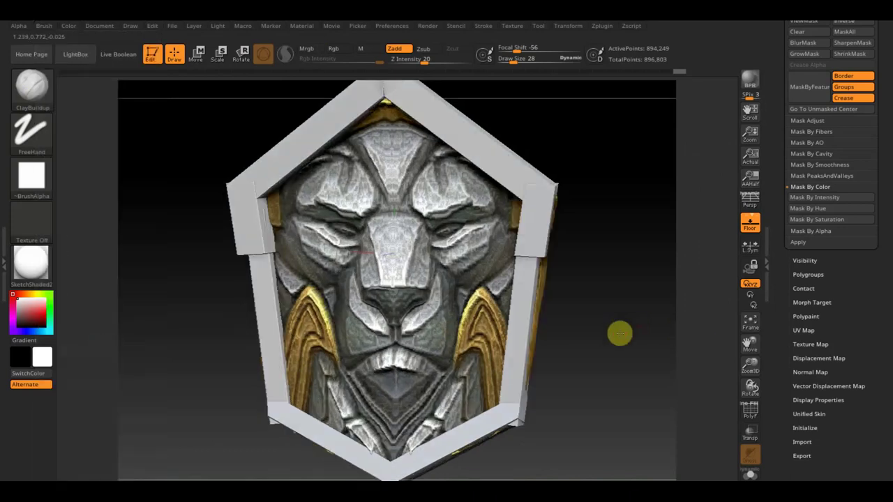
drag(527, 284, 410, 255)
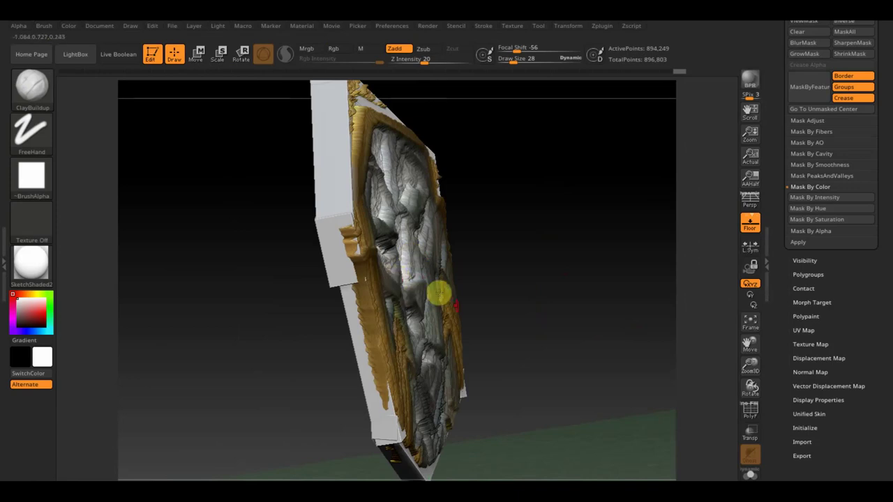
shift+drag(540, 321, 602, 305)
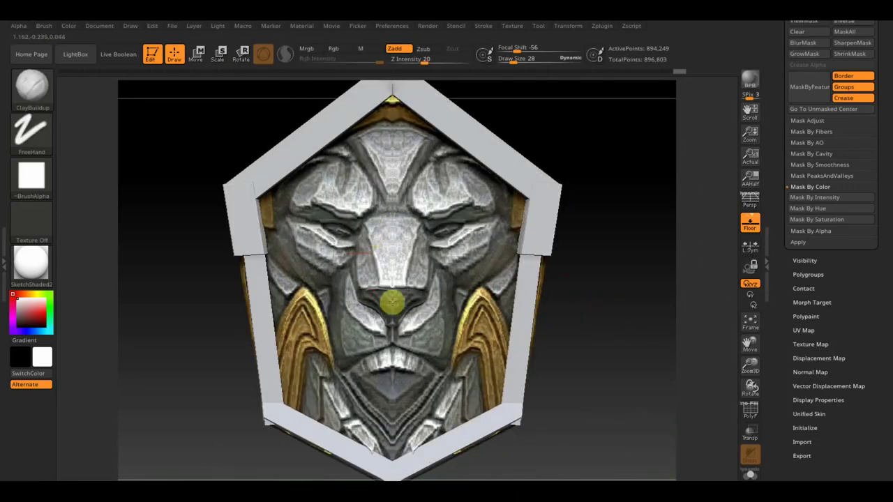
click(564, 58)
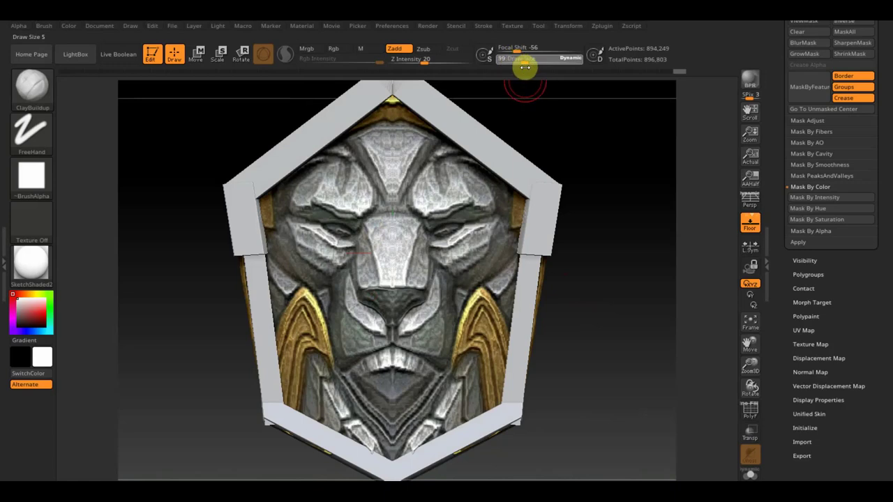
drag(525, 67, 521, 68)
drag(424, 60, 417, 60)
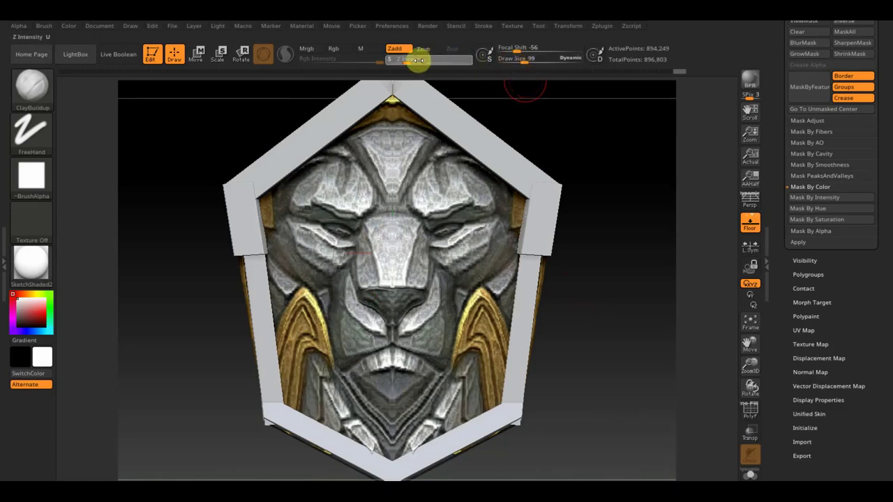
key(Return)
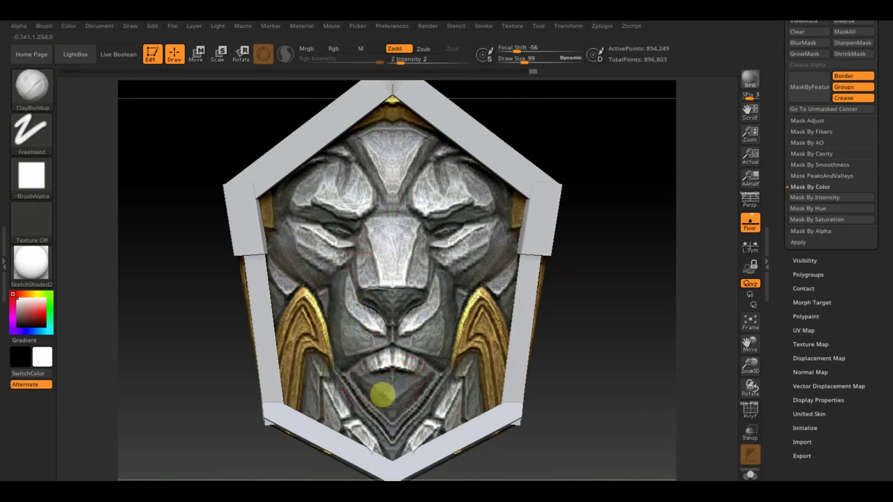
Rotate the shield to inspect its right side edge-on.
mouse_move(644, 219)
mouse_down()
mouse_move(558, 283)
mouse_move(595, 293)
mouse_move(568, 329)
mouse_move(557, 308)
mouse_move(603, 296)
mouse_move(637, 303)
mouse_up()
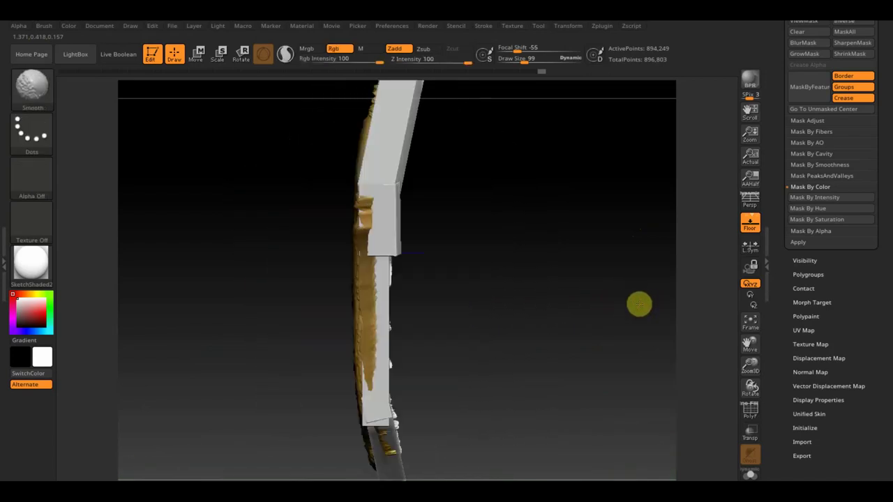
click(32, 85)
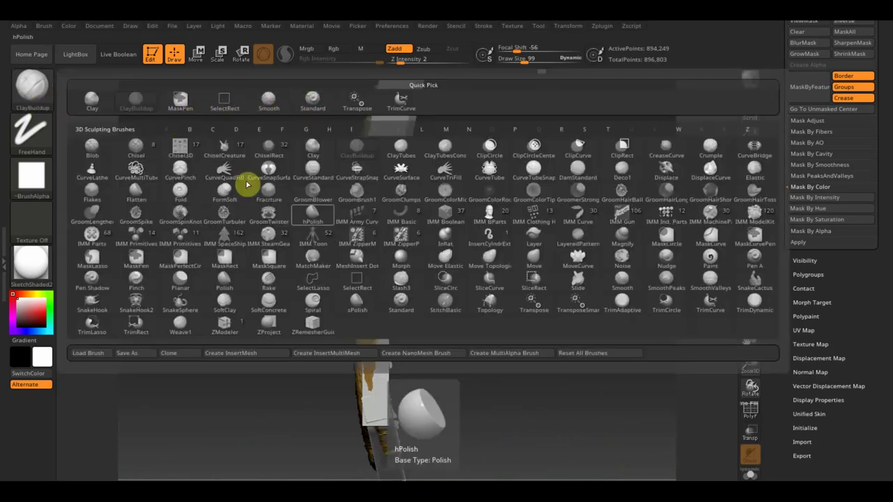
Push and smear the lion face's rock surface with Move Topological at draw size 331.
click(492, 259)
mouse_move(524, 58)
mouse_down()
mouse_move(542, 84)
mouse_move(410, 261)
mouse_up()
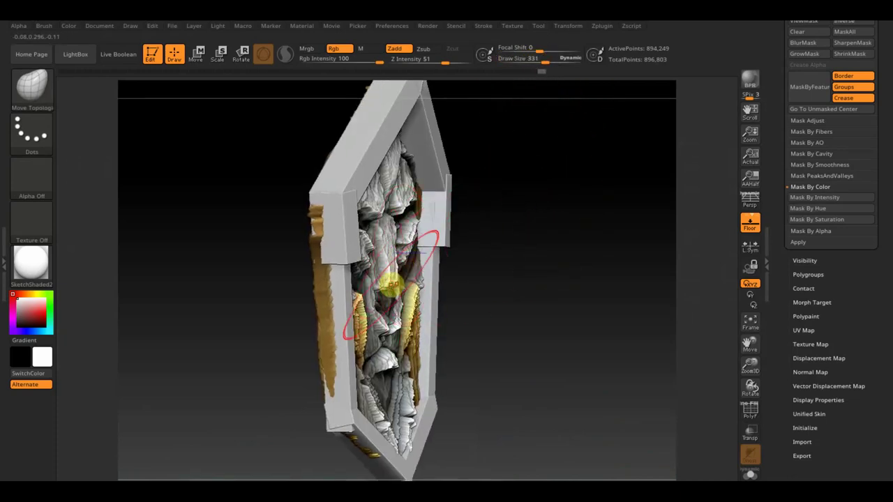
drag(393, 283, 408, 284)
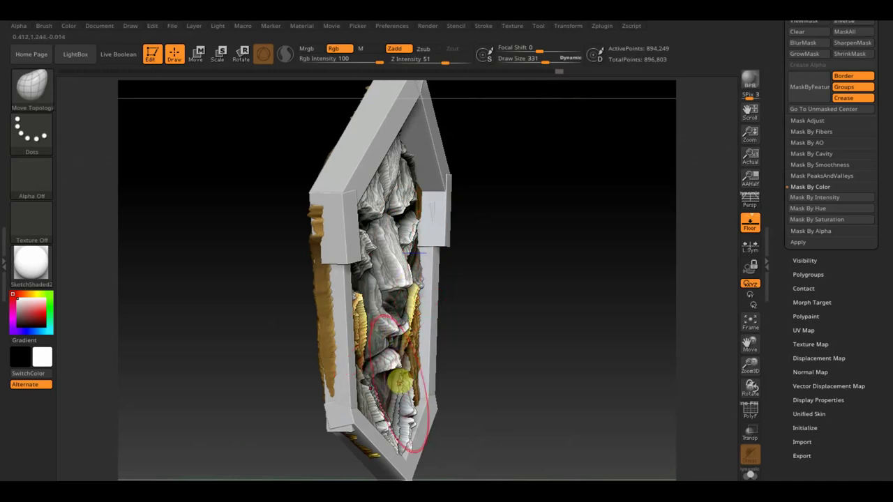
mouse_move(414, 248)
mouse_down()
mouse_move(428, 253)
mouse_move(363, 237)
mouse_up()
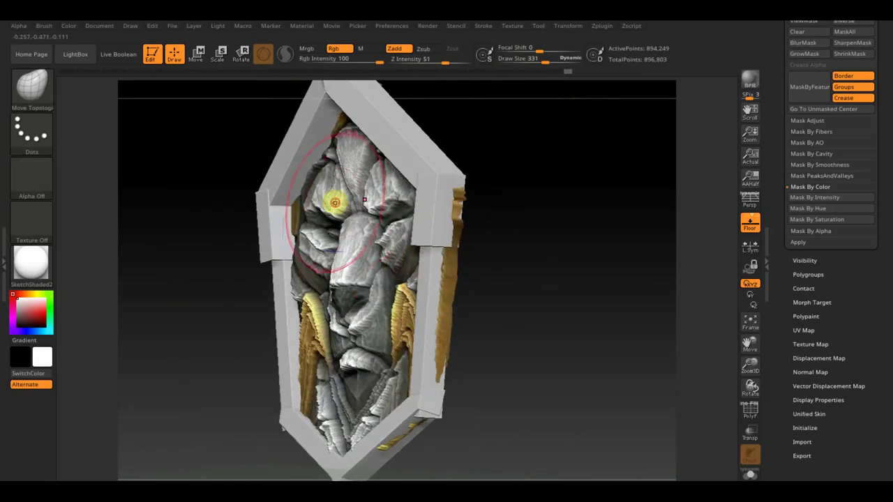
drag(317, 202, 308, 200)
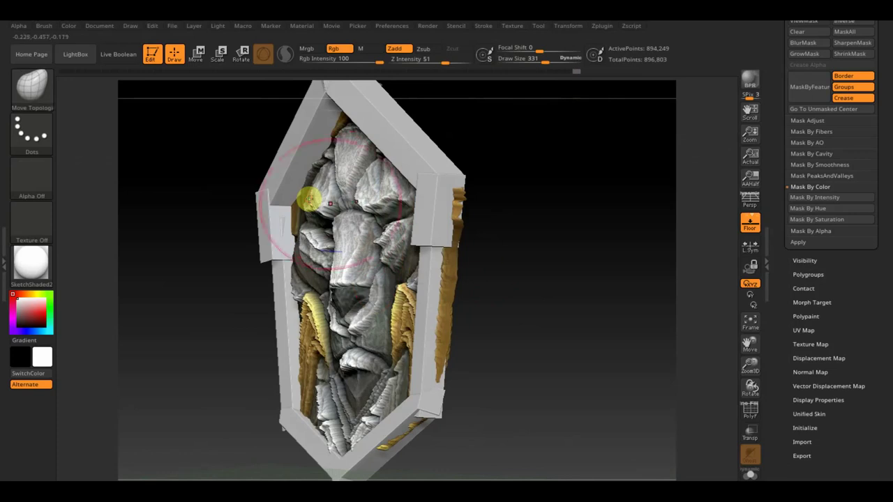
Return to a zoomed-out front view and make PM3D_Cube3D_1 the active subtool.
drag(446, 269, 594, 301)
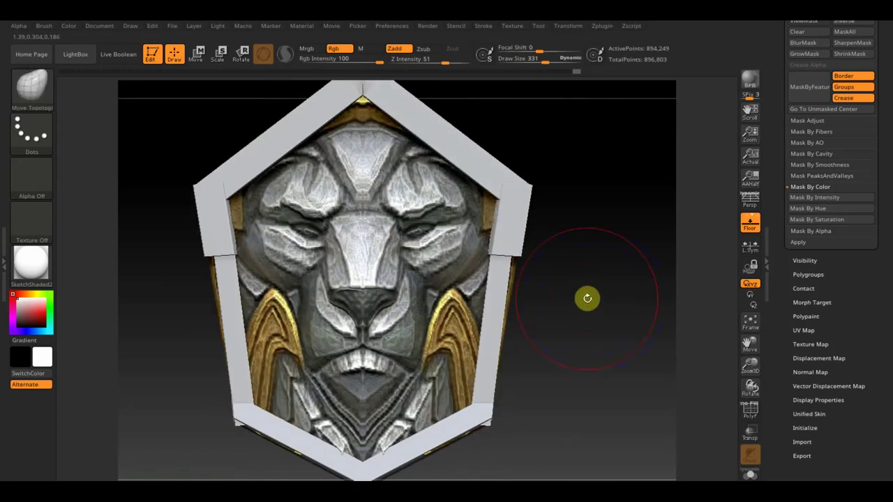
alt+drag(566, 339, 561, 364)
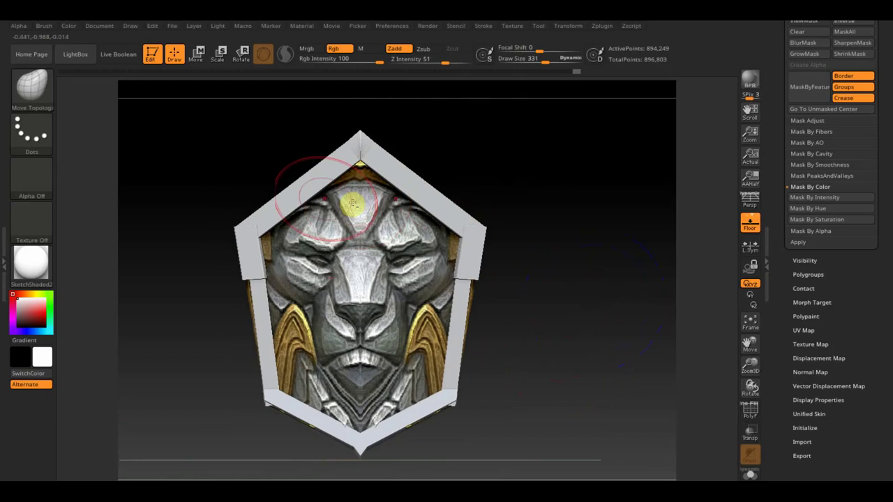
alt+click(309, 186)
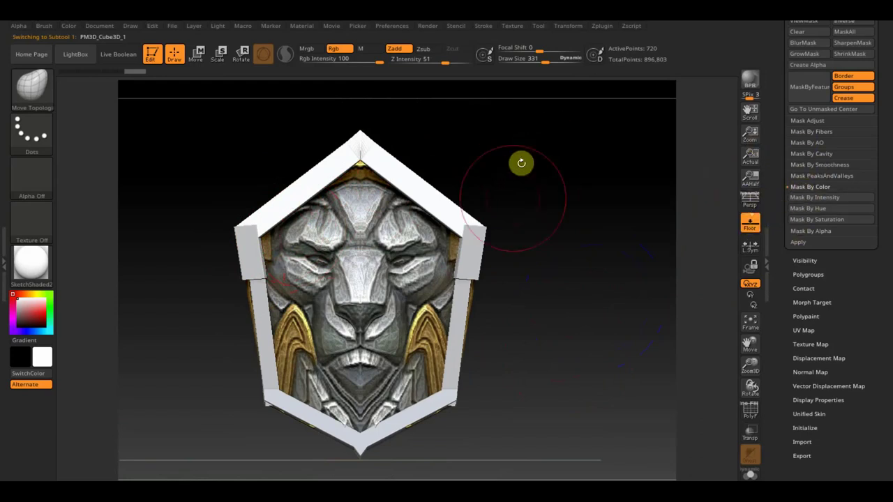
DynaMesh the PM3D_Cube3D_1 frame at resolution 312.
scroll(882, 139, up, 3)
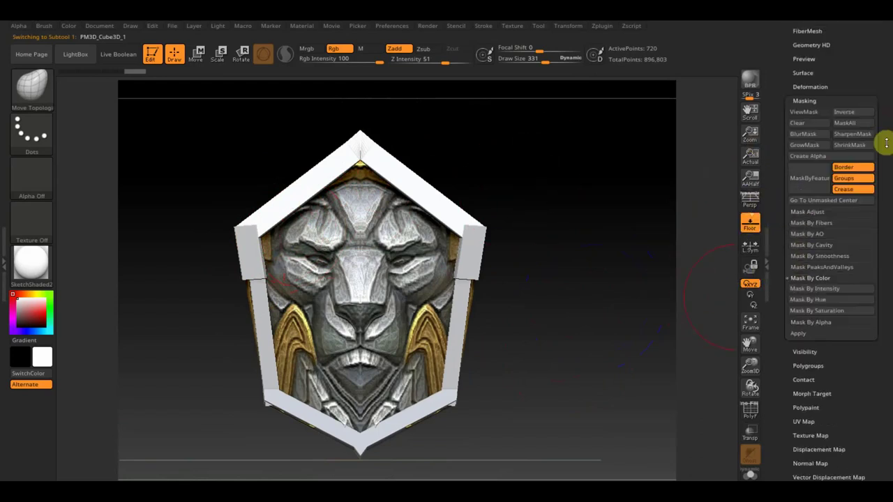
scroll(884, 181, up, 2)
click(814, 76)
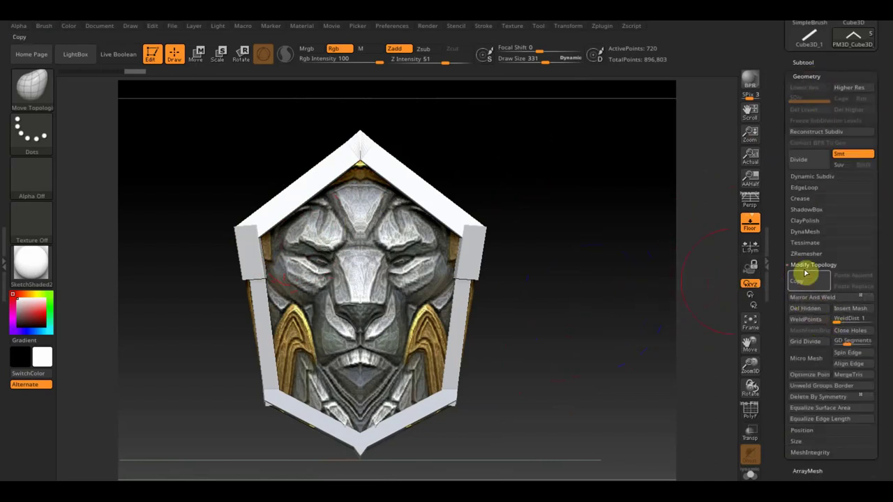
click(807, 232)
click(793, 265)
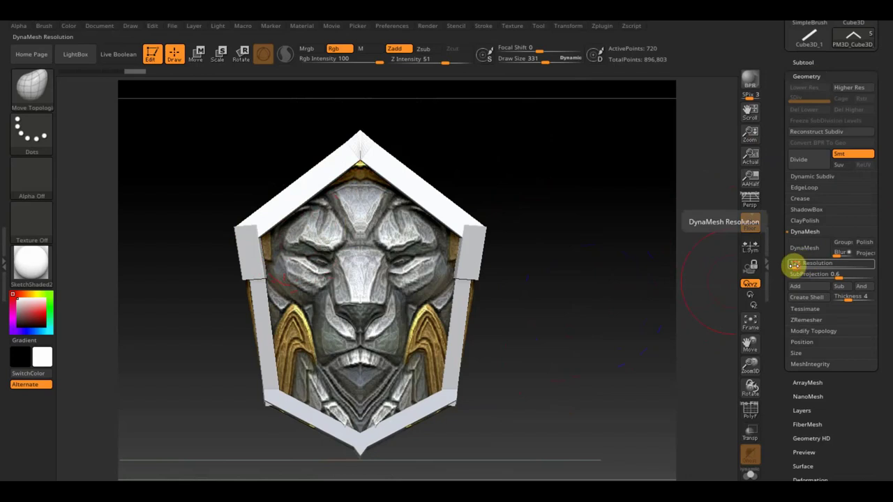
text(312)
key(Return)
click(805, 249)
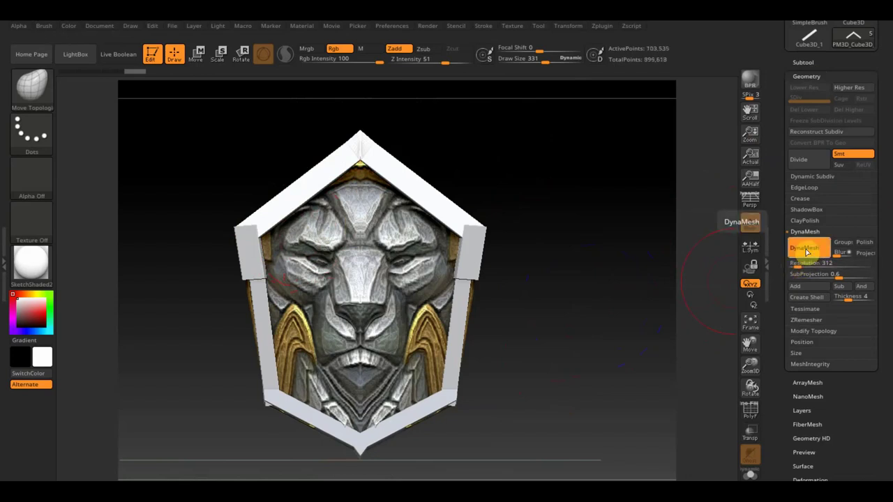
Subdivide the remeshed frame once with Ctrl+D, reaching 416,484 points.
key(ctrl)
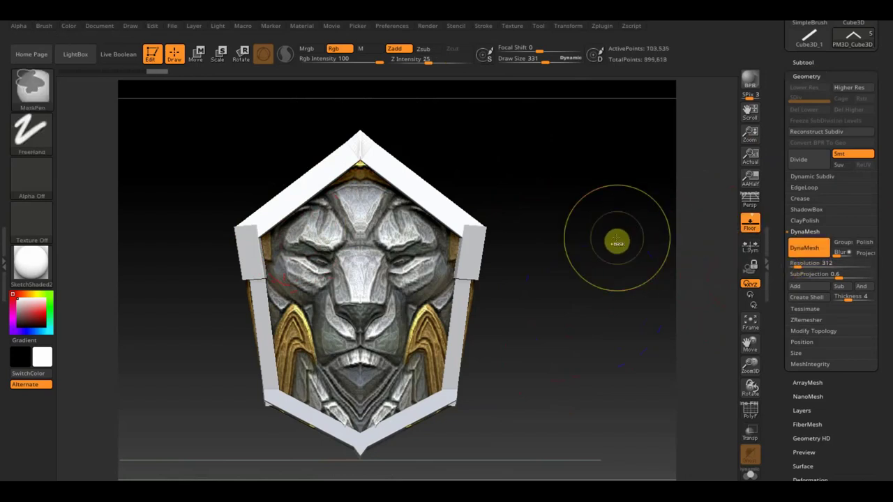
key(ctrl+d)
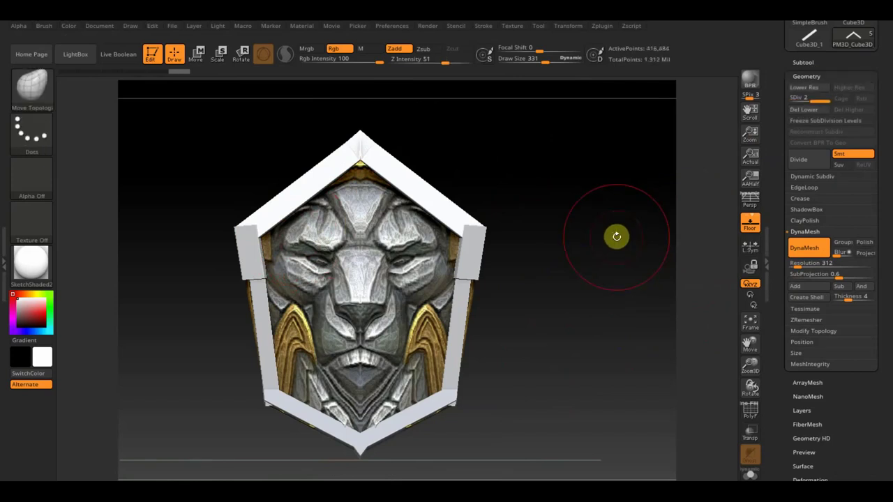
mouse_move(621, 236)
mouse_down()
mouse_move(579, 271)
mouse_move(595, 261)
mouse_up()
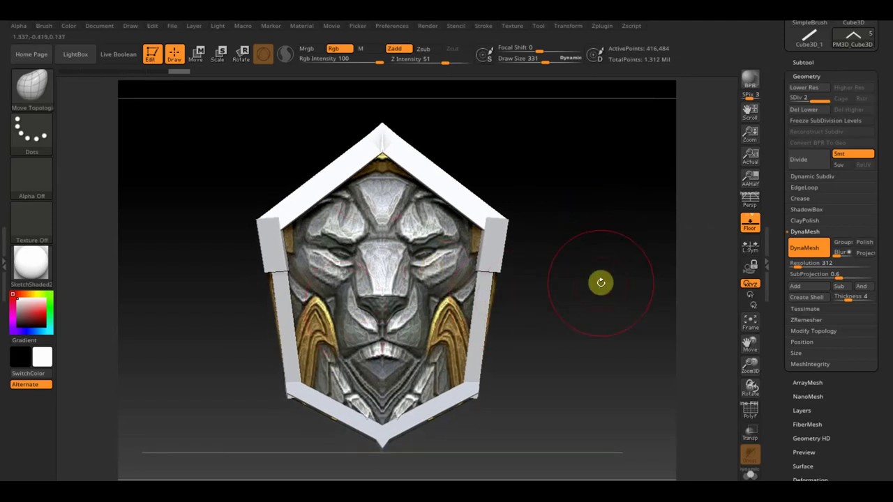
key(shift)
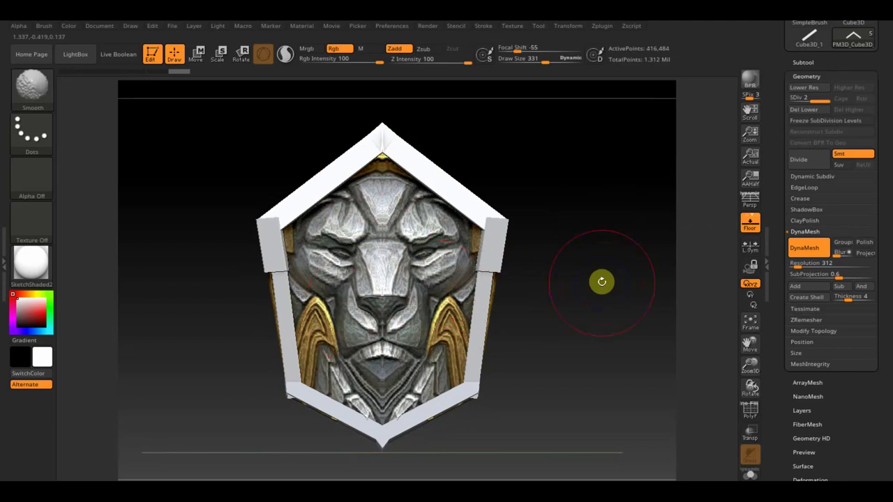
key(shift)
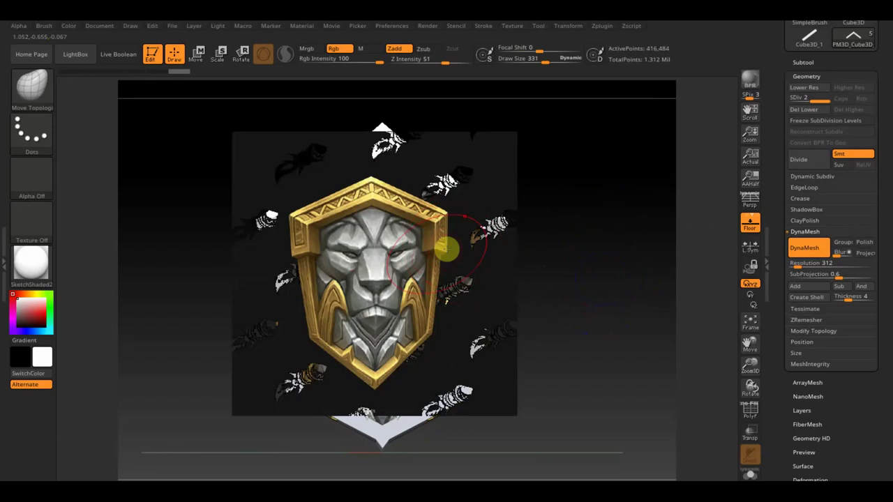
Fade in the gold lion shield reference with Spotlight, enlarge it and rotate it upright.
key(shift+z)
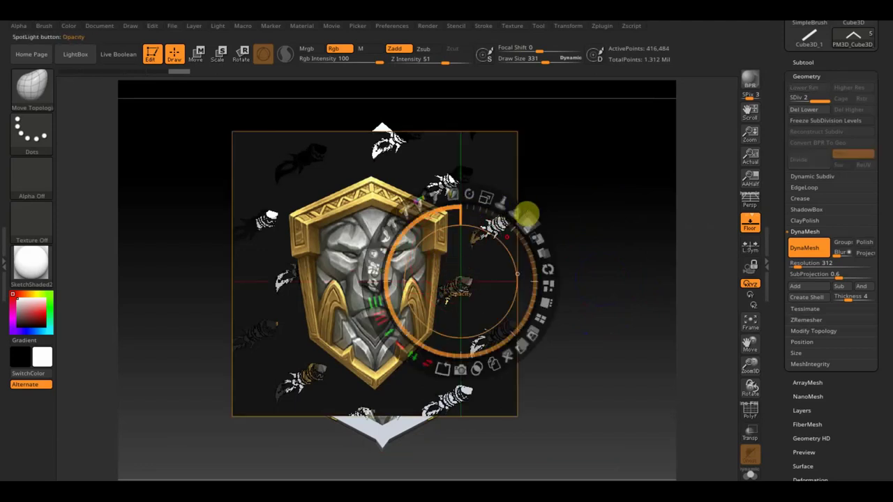
drag(528, 224, 480, 188)
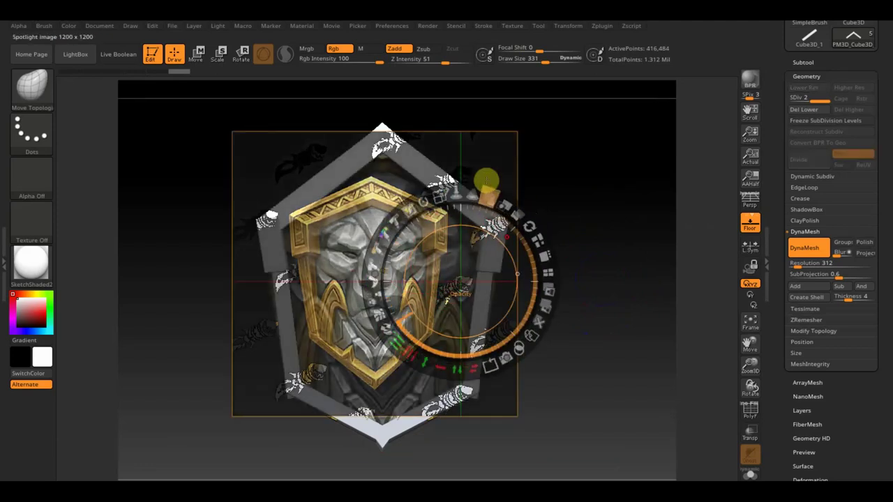
drag(487, 193, 514, 236)
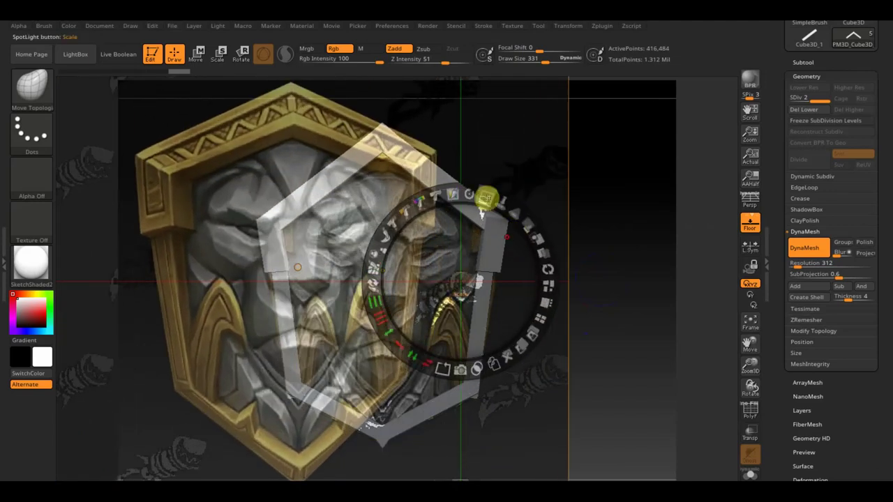
drag(468, 190, 399, 139)
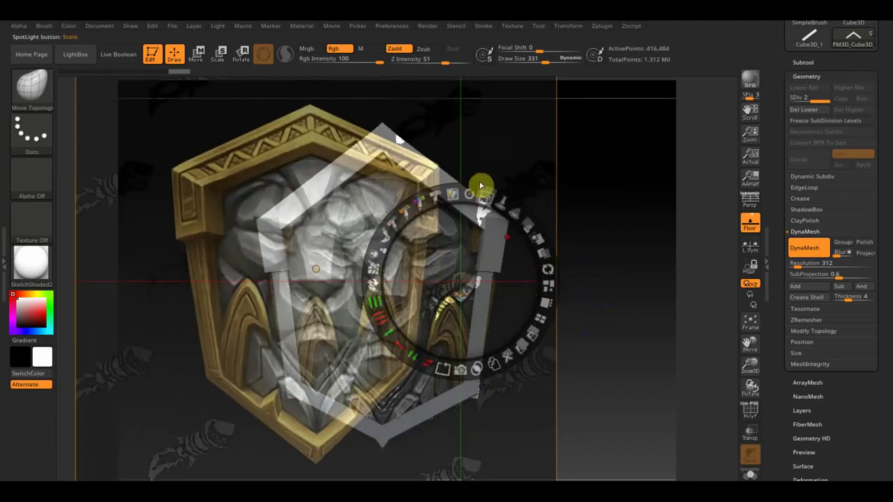
drag(467, 192, 447, 405)
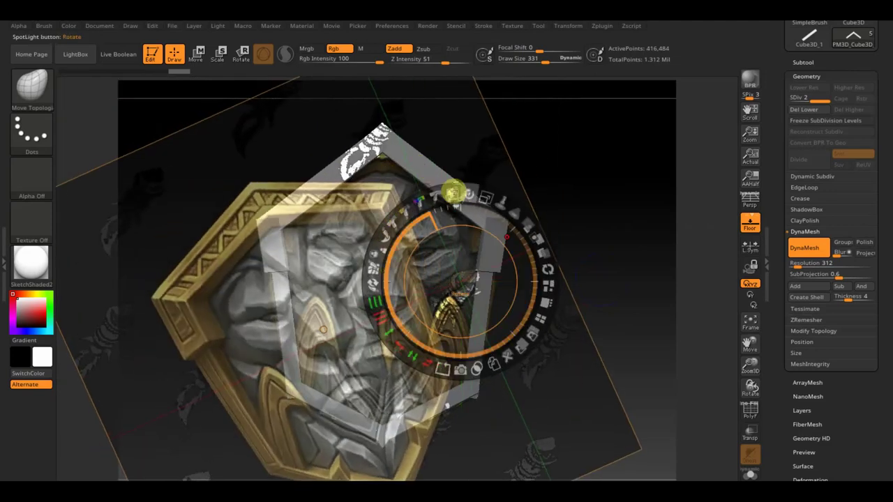
mouse_move(469, 193)
mouse_down()
mouse_move(567, 144)
mouse_move(550, 199)
mouse_up()
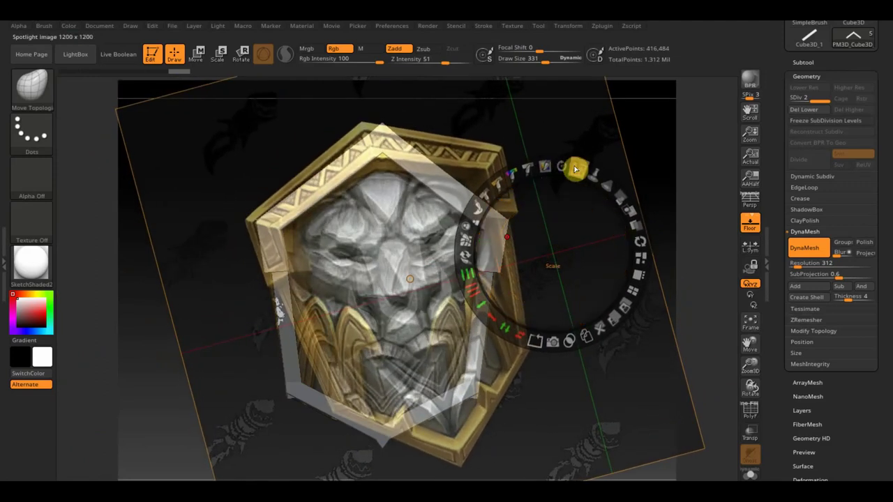
Fine-tune the reference image's size and position, make it fully opaque, and exit Spotlight.
drag(573, 167, 566, 165)
drag(538, 219, 529, 218)
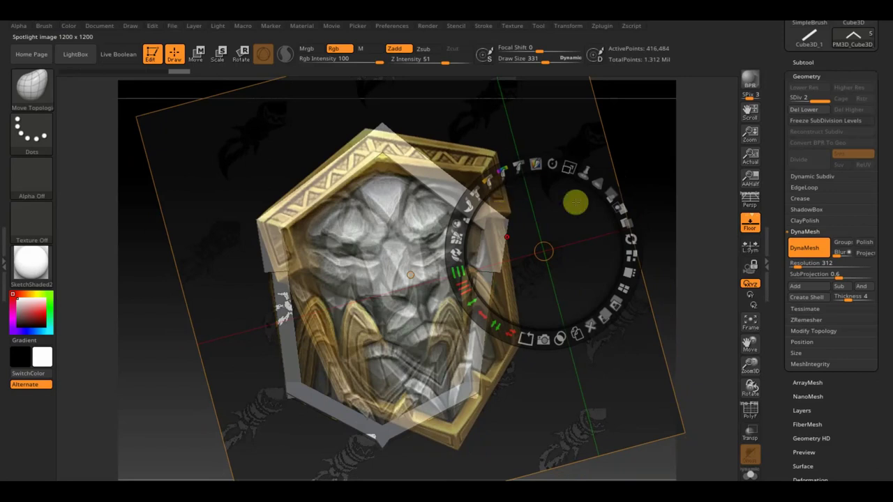
mouse_move(611, 193)
mouse_down()
mouse_move(586, 301)
mouse_move(507, 213)
mouse_up()
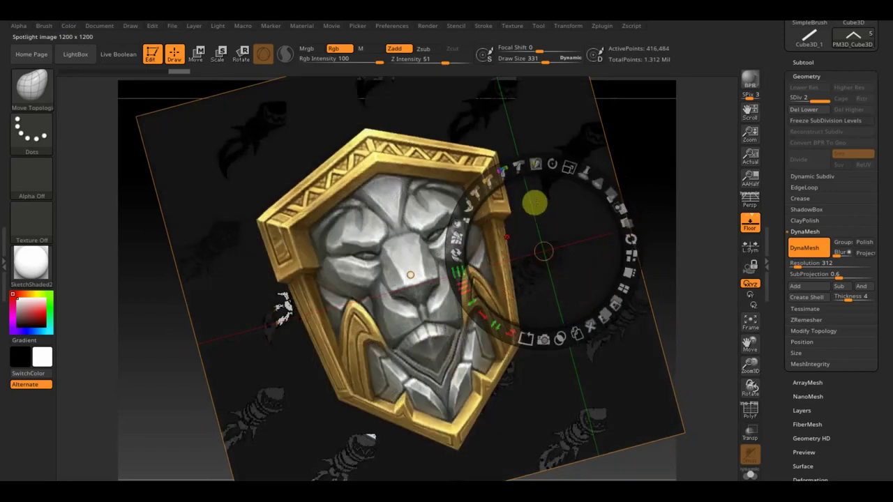
key(z)
click(32, 89)
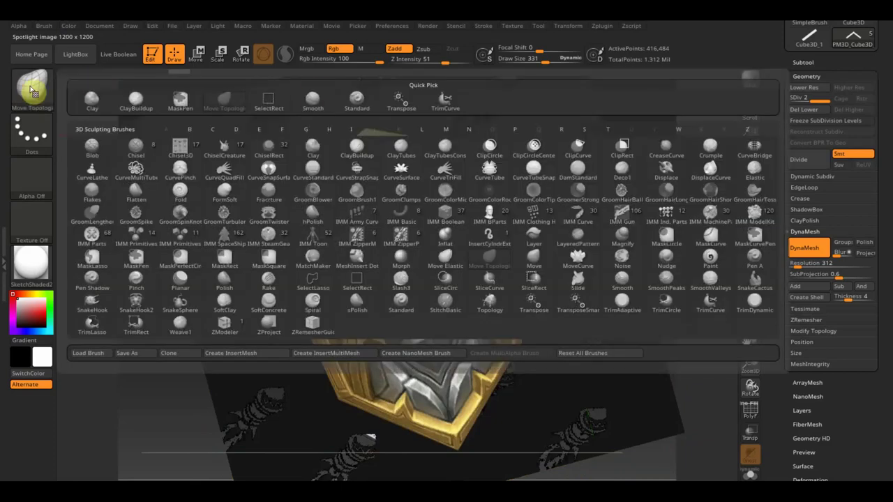
Switch to the Standard brush and make its draw size much larger.
click(380, 93)
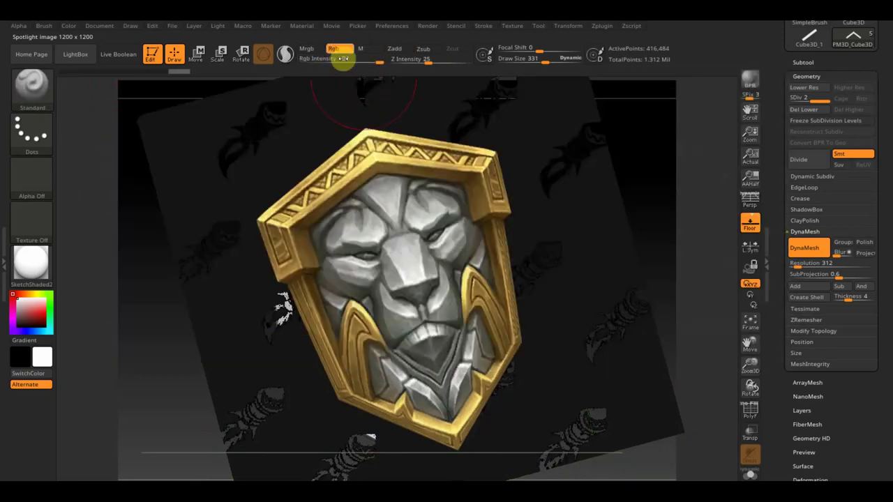
mouse_move(509, 59)
mouse_down()
mouse_move(543, 59)
mouse_move(524, 59)
mouse_up()
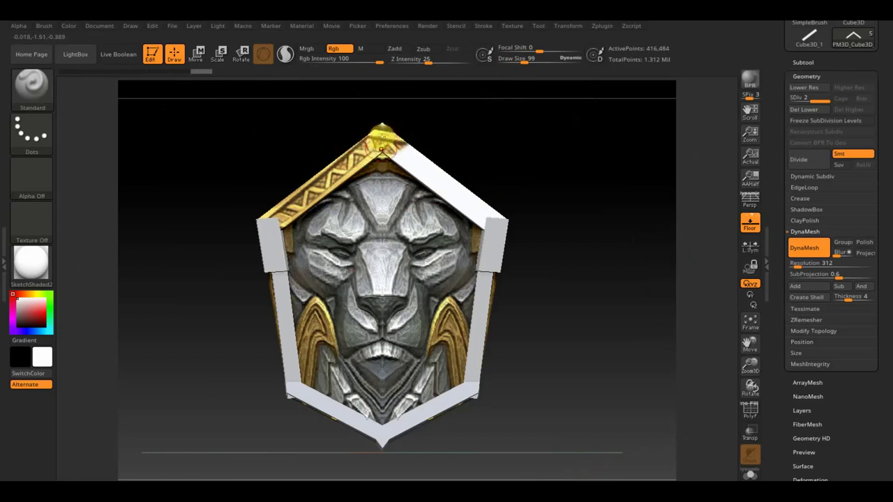
drag(538, 159, 528, 154)
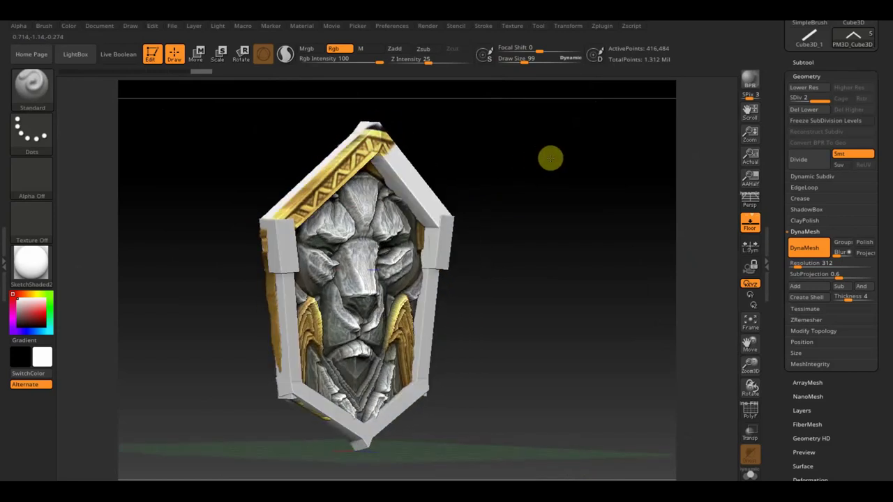
Delete the lower subdivision levels and Mirror And Weld the left half onto the right.
click(809, 110)
click(817, 330)
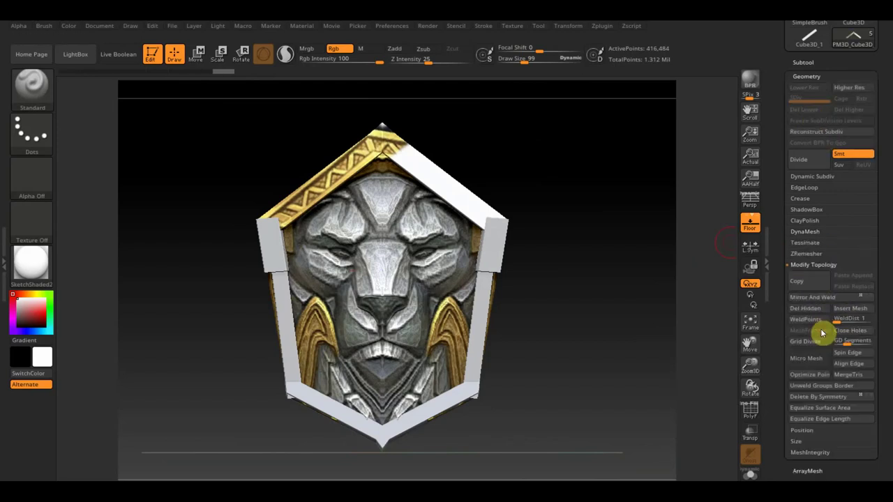
click(826, 298)
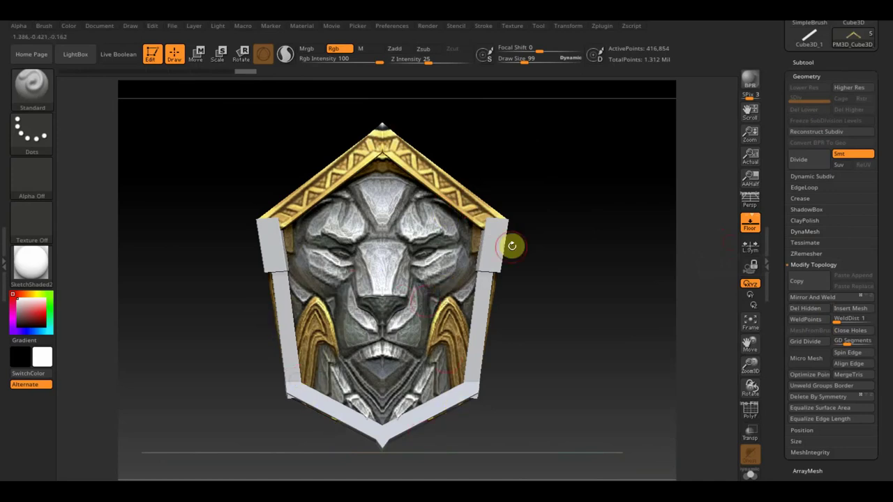
mouse_move(603, 284)
mouse_down()
mouse_move(537, 300)
mouse_move(539, 318)
mouse_up()
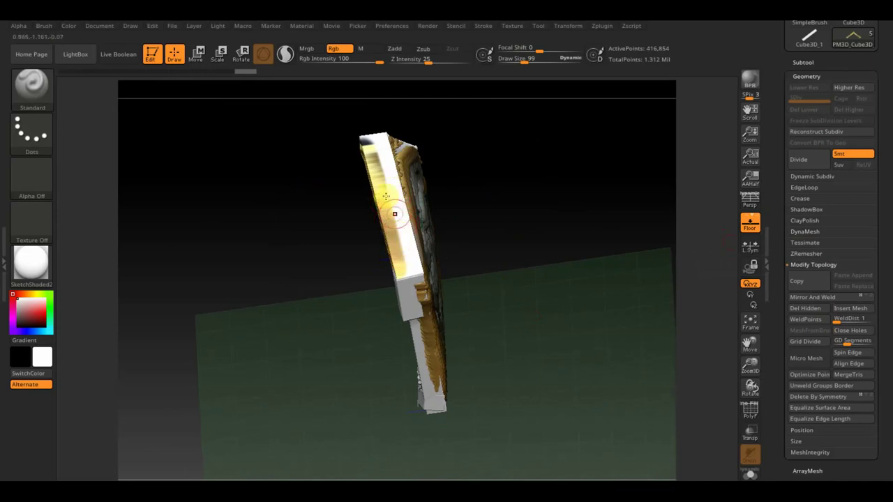
Sample a dark gold from the frame, set Rgb Intensity 14, and undo the stray light streak.
key(c)
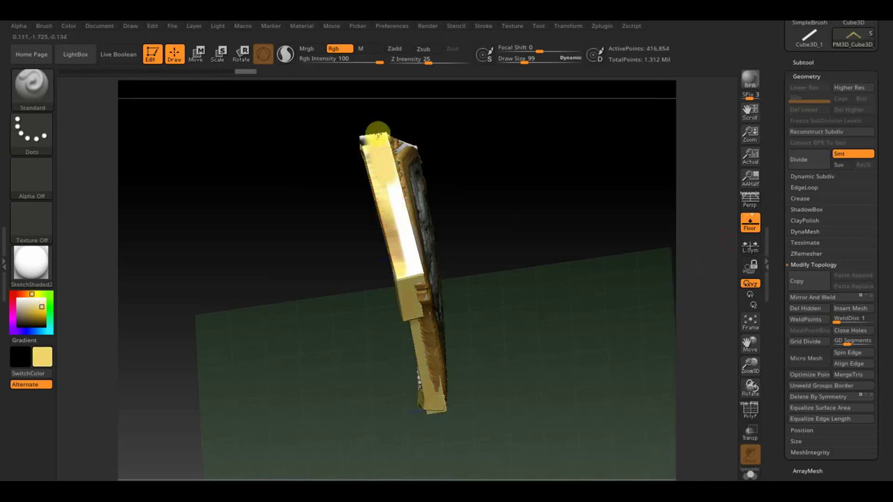
mouse_move(481, 269)
mouse_down()
mouse_move(514, 246)
mouse_move(424, 232)
mouse_up()
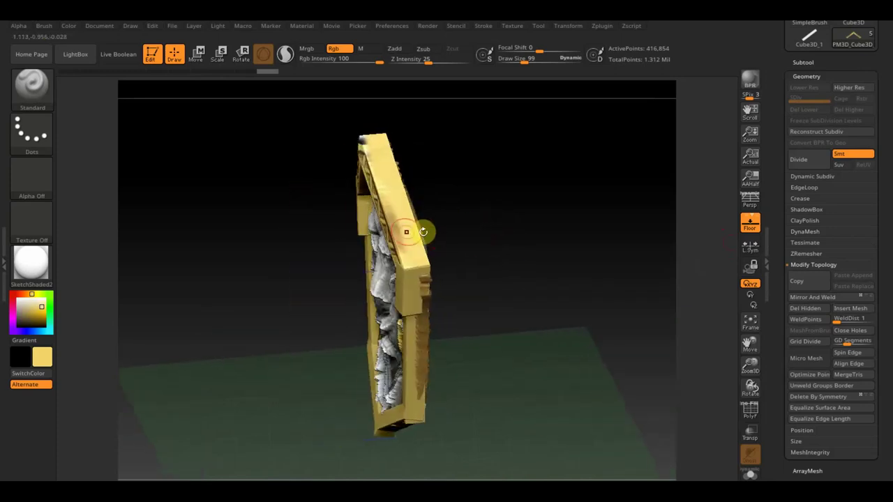
key(c)
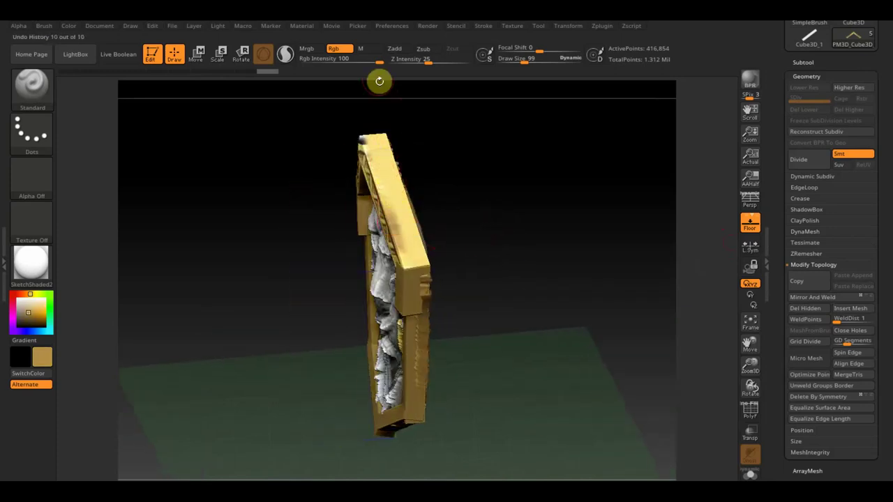
drag(329, 66, 334, 65)
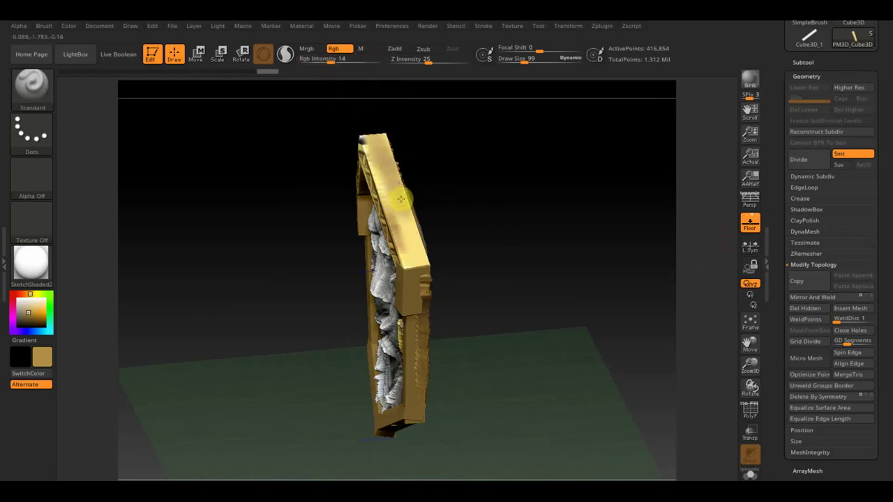
key(ctrl+z)
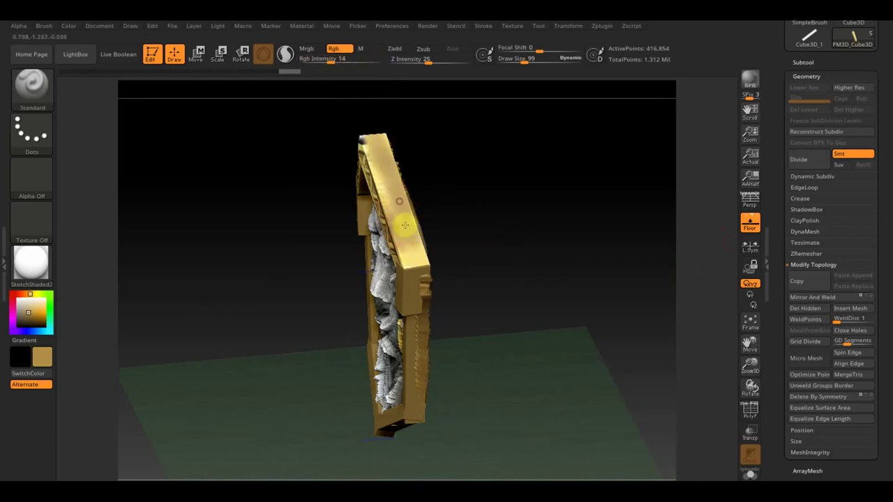
Inspect the gold frame from several angles, then expand the Tool > Masking settings.
drag(434, 260, 411, 165)
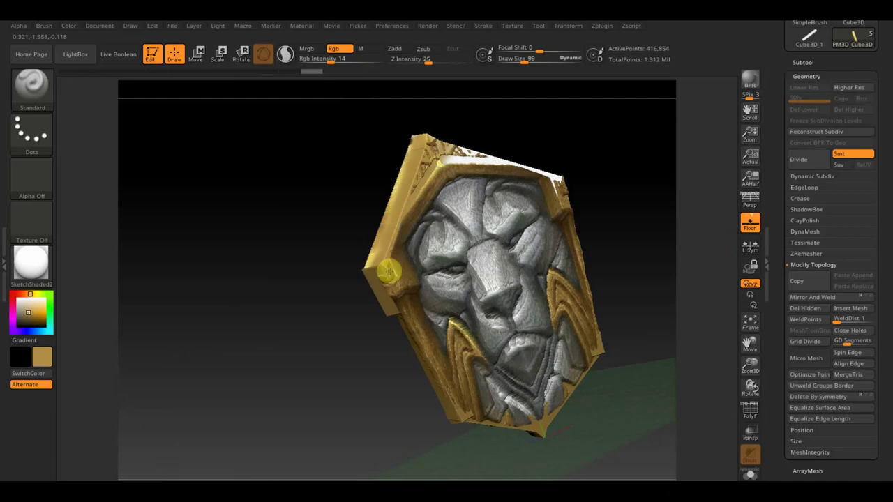
mouse_move(355, 216)
mouse_down()
mouse_move(427, 153)
mouse_move(379, 151)
mouse_up()
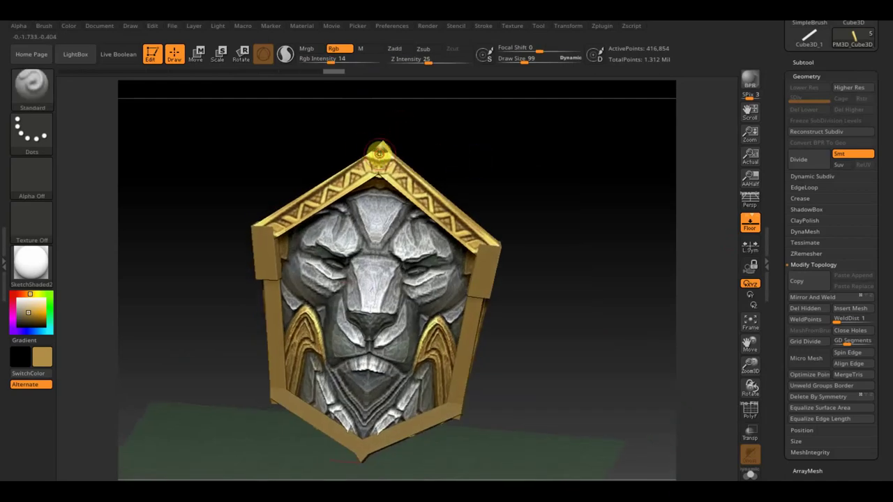
shift+drag(446, 151, 481, 172)
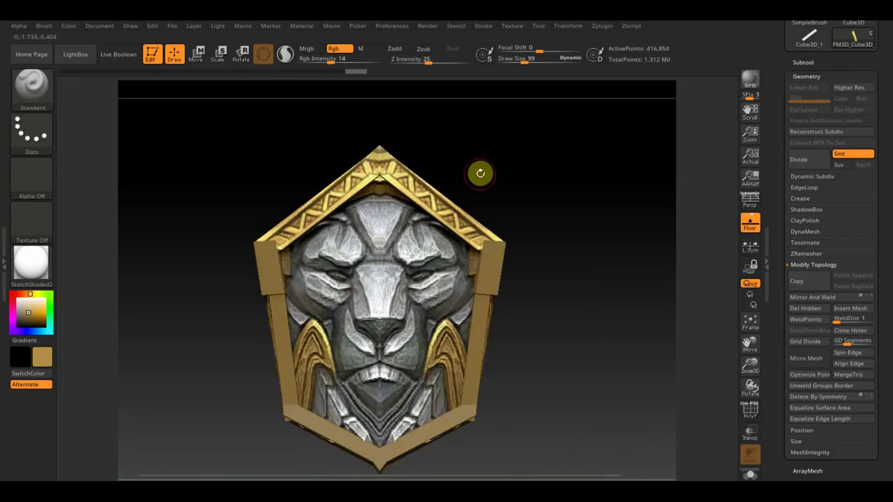
mouse_move(572, 220)
mouse_down()
mouse_move(538, 213)
mouse_move(603, 259)
mouse_up()
mouse_move(484, 186)
mouse_down()
mouse_move(462, 186)
mouse_move(498, 185)
mouse_up()
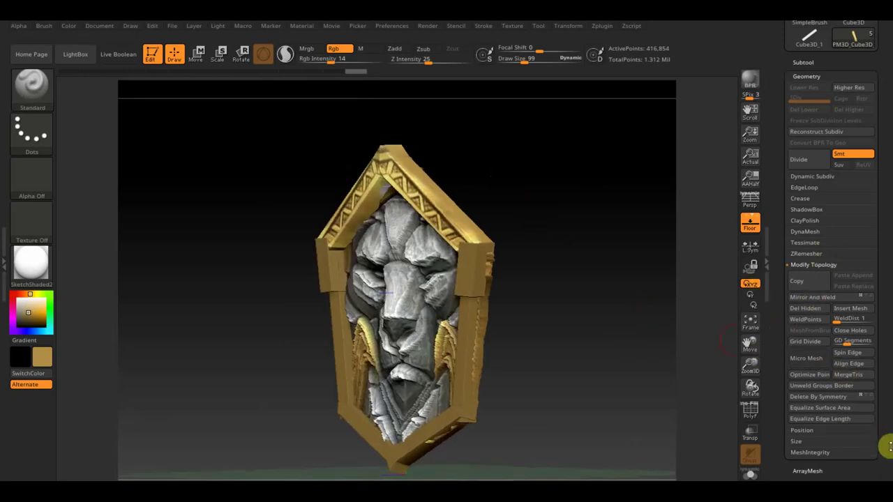
scroll(882, 381, down, 4)
scroll(885, 368, down, 1)
scroll(872, 359, up, 1)
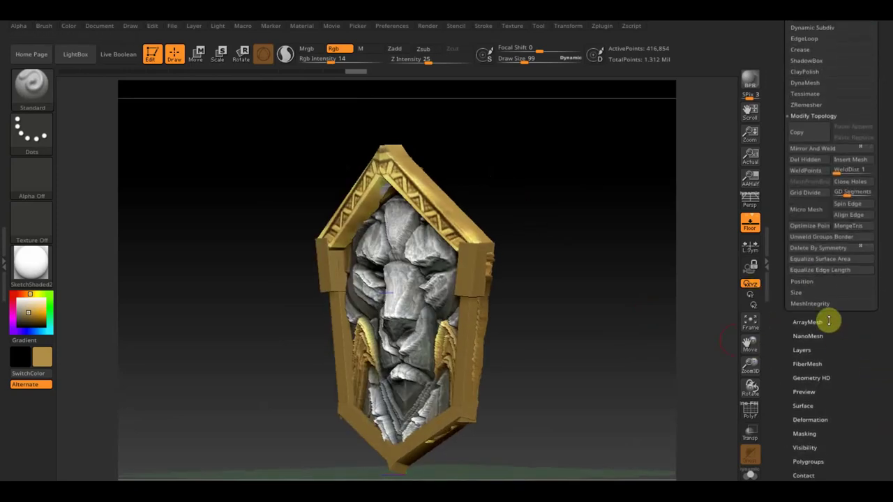
click(819, 436)
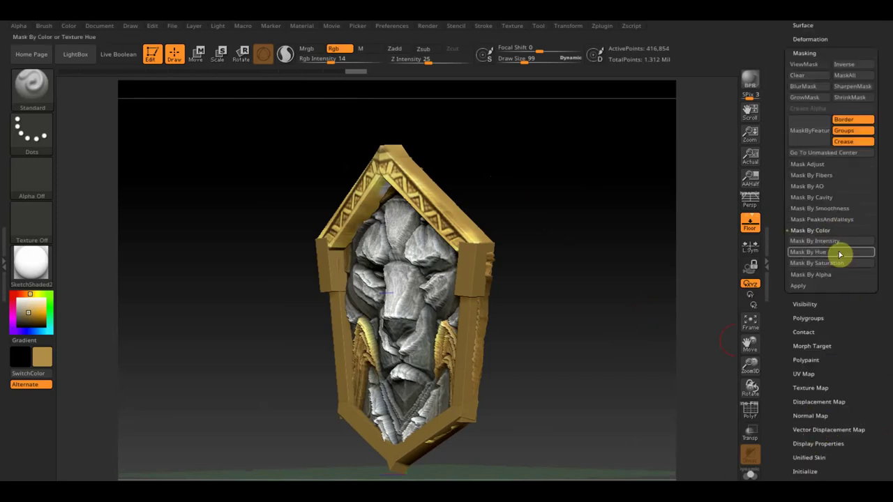
Mask the shield by hue and use Move to nudge the unmasked lion face slightly left.
click(839, 242)
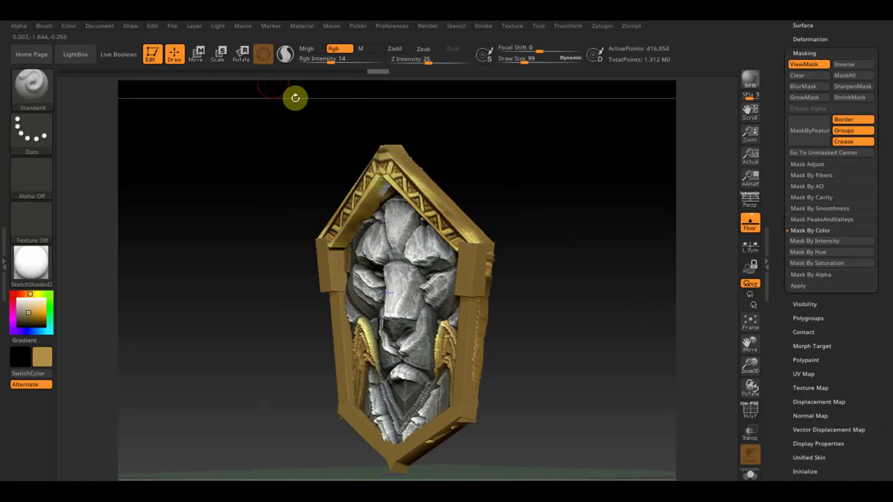
click(198, 54)
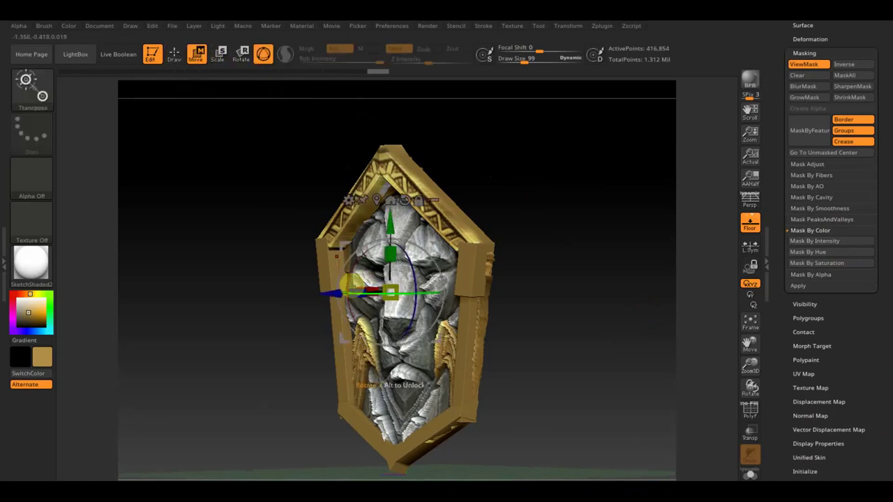
drag(333, 293, 334, 294)
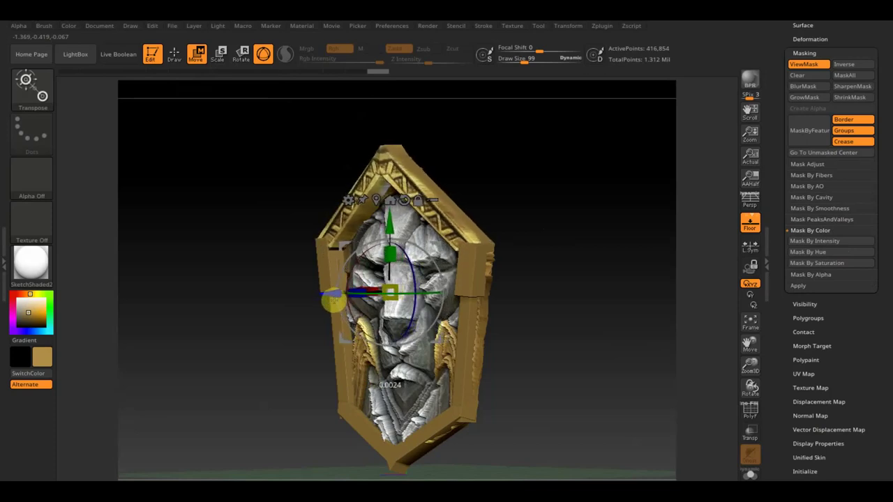
Orbit and zoom around the lion face and arch to check the shift, then return to Draw.
mouse_move(509, 184)
shift+mouse_down()
mouse_move(574, 186)
mouse_move(612, 279)
shift+mouse_up()
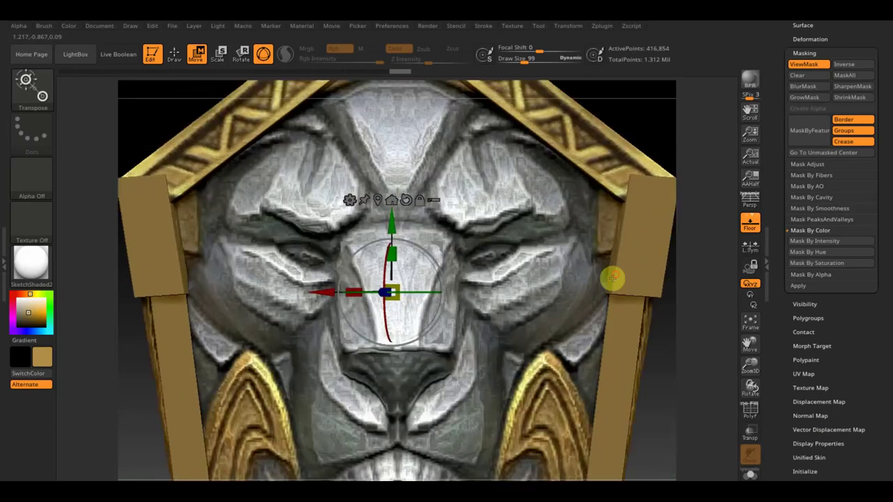
mouse_move(637, 159)
alt+mouse_down()
mouse_move(632, 215)
mouse_move(618, 235)
mouse_move(549, 259)
alt+mouse_up()
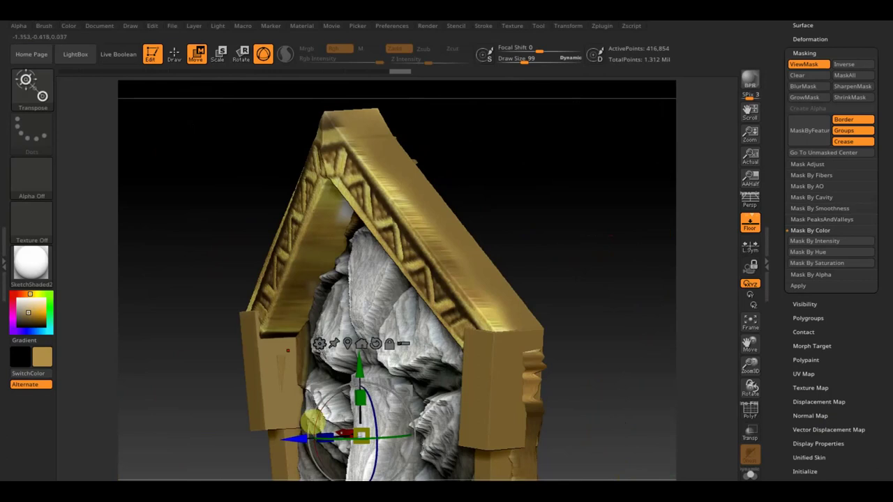
drag(293, 437, 285, 441)
mouse_move(541, 248)
mouse_down()
mouse_move(562, 245)
mouse_move(617, 205)
mouse_move(570, 149)
mouse_move(572, 247)
mouse_move(580, 107)
mouse_up()
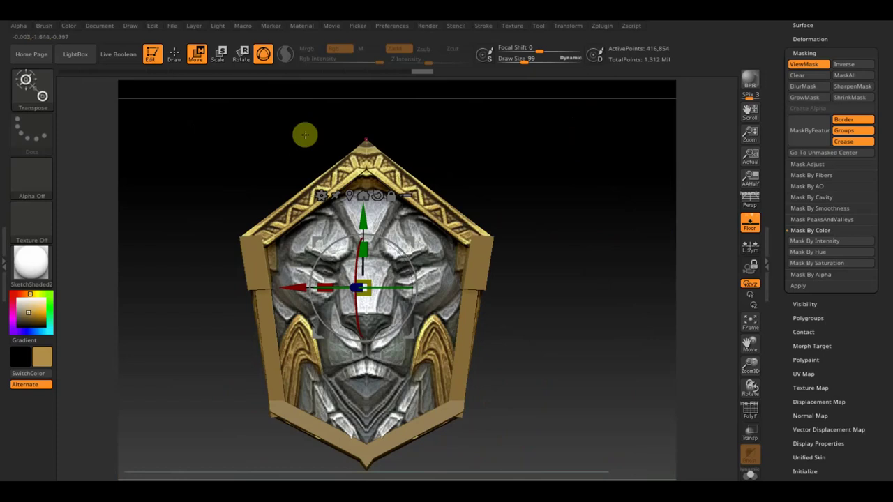
click(176, 59)
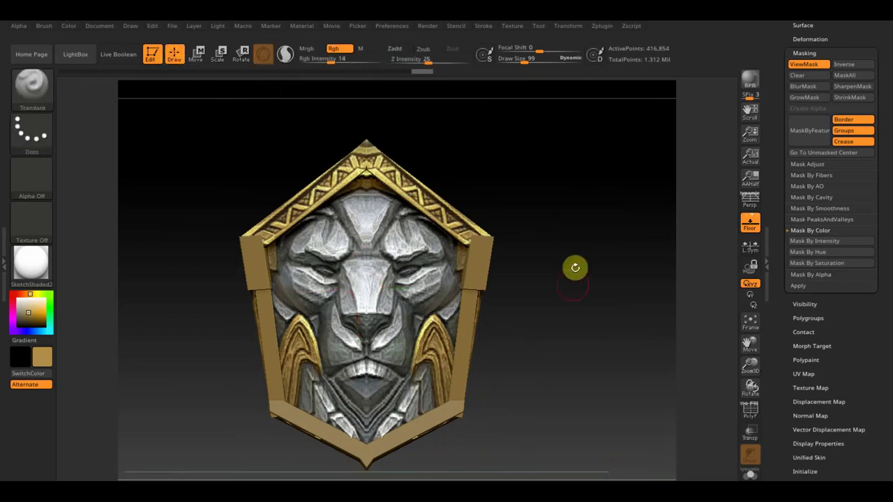
Turn the shield to a three-quarter view and make PM3D_Cube3D1 the active subtool.
mouse_move(562, 311)
mouse_down()
mouse_move(581, 297)
mouse_move(532, 323)
mouse_move(473, 328)
mouse_up()
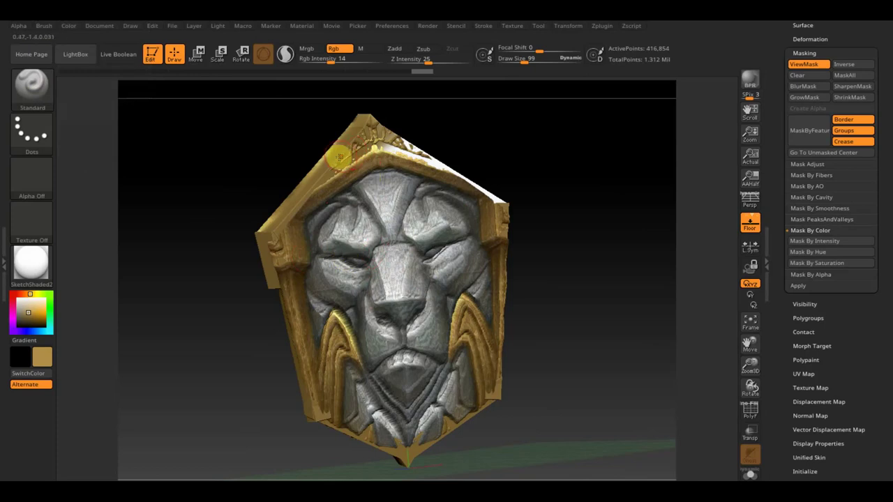
key(ctrl+h)
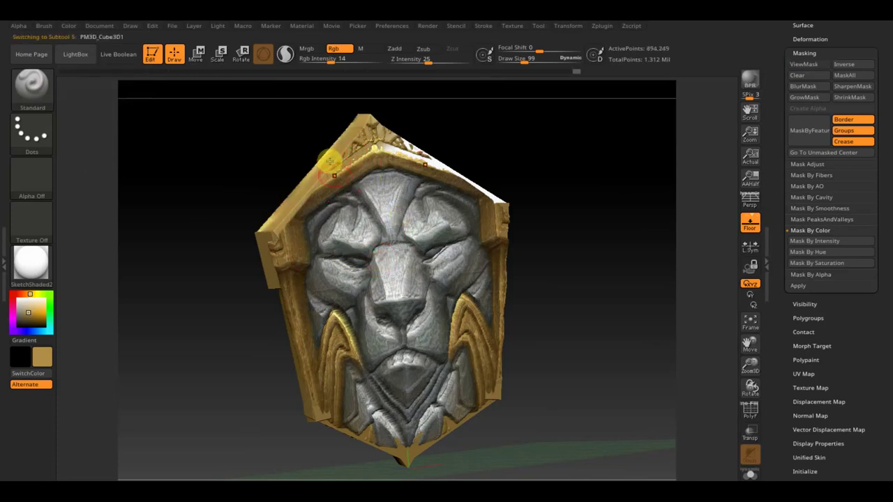
Enable BackfaceMask, set Rgb Intensity to 100, and paint the lion's brow and forehead yellow.
click(43, 25)
drag(108, 344, 116, 263)
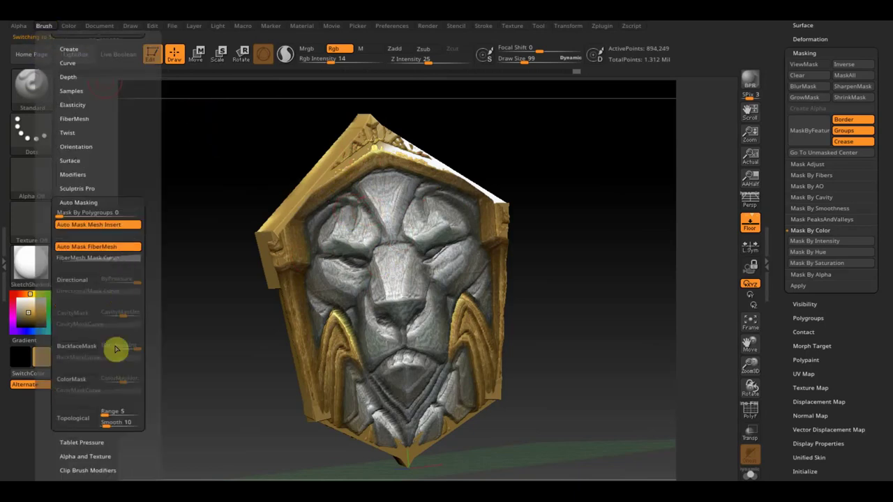
click(78, 348)
drag(357, 224, 419, 209)
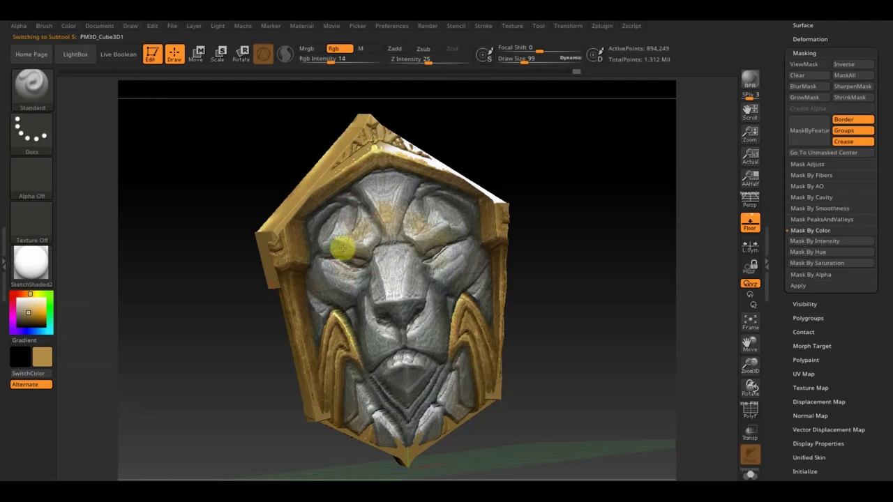
drag(333, 60, 380, 59)
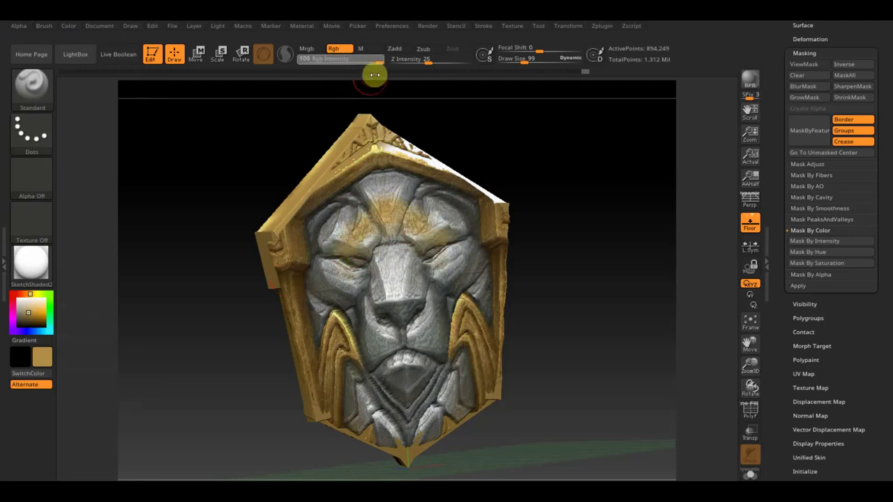
mouse_move(369, 230)
mouse_down()
mouse_move(374, 178)
mouse_move(330, 243)
mouse_move(319, 235)
mouse_move(370, 263)
mouse_move(358, 342)
mouse_move(398, 291)
mouse_move(405, 251)
mouse_move(366, 329)
mouse_move(318, 323)
mouse_move(335, 334)
mouse_move(335, 355)
mouse_move(428, 357)
mouse_move(428, 318)
mouse_up()
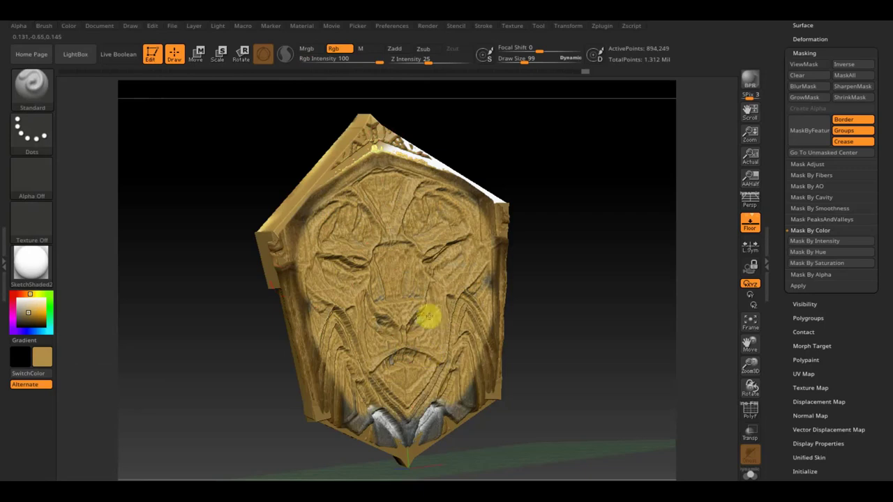
Paint the silver patches at the shield's bottom yellow, then tilt the view.
mouse_move(410, 418)
mouse_down()
mouse_move(433, 430)
mouse_move(363, 411)
mouse_move(370, 441)
mouse_up()
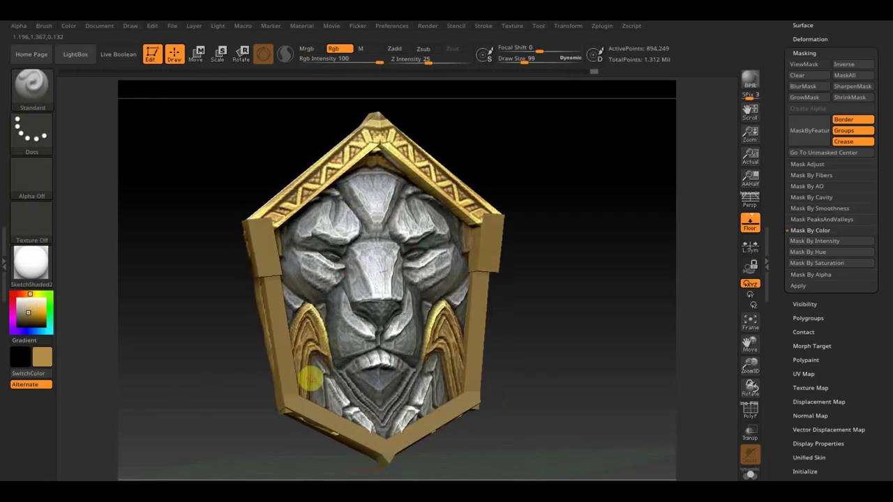
key(shift)
drag(561, 367, 451, 396)
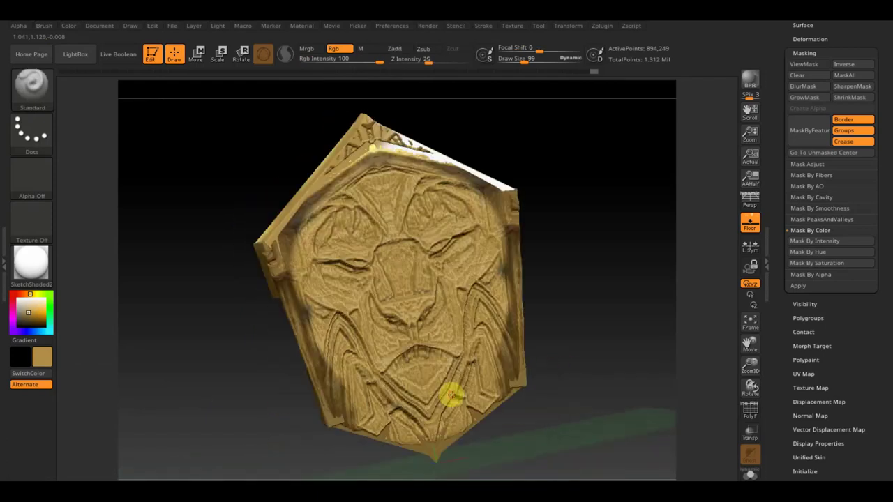
scroll(864, 370, down, 3)
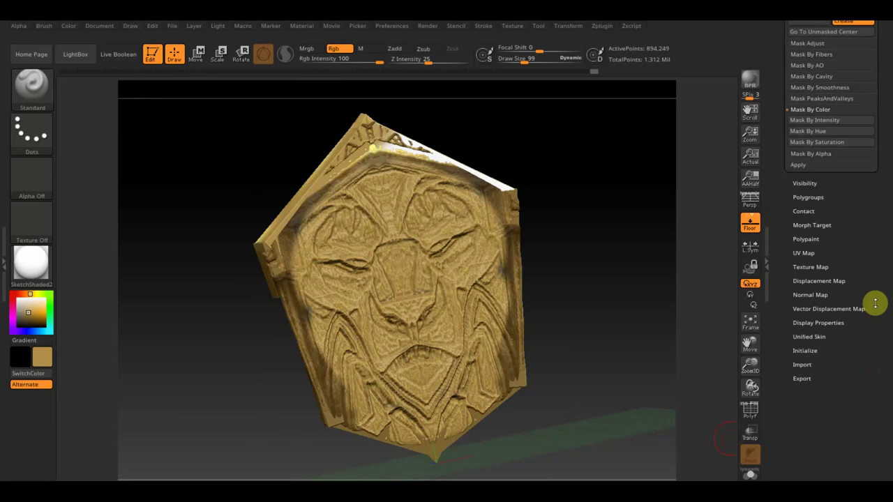
Set Tool > Deformation Polish to about 18, then check the shield from front and edge-on.
scroll(875, 303, up, 5)
click(816, 157)
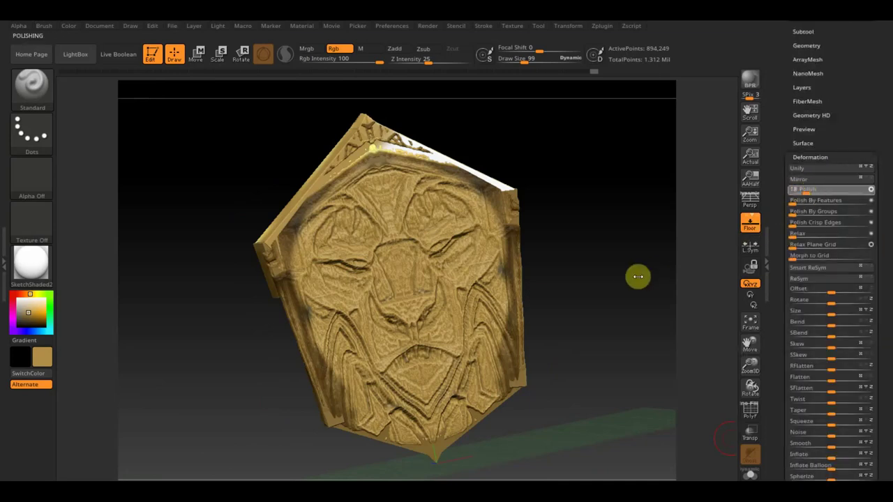
drag(637, 277, 624, 262)
mouse_move(687, 249)
shift+mouse_down()
mouse_move(611, 291)
mouse_move(600, 352)
mouse_move(536, 316)
mouse_move(386, 300)
mouse_move(470, 297)
mouse_move(442, 295)
mouse_move(367, 319)
shift+mouse_up()
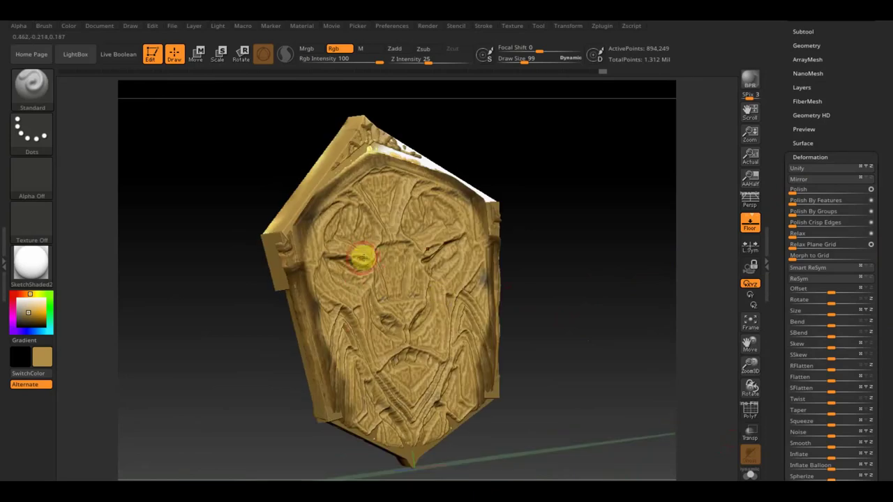
drag(571, 233, 609, 231)
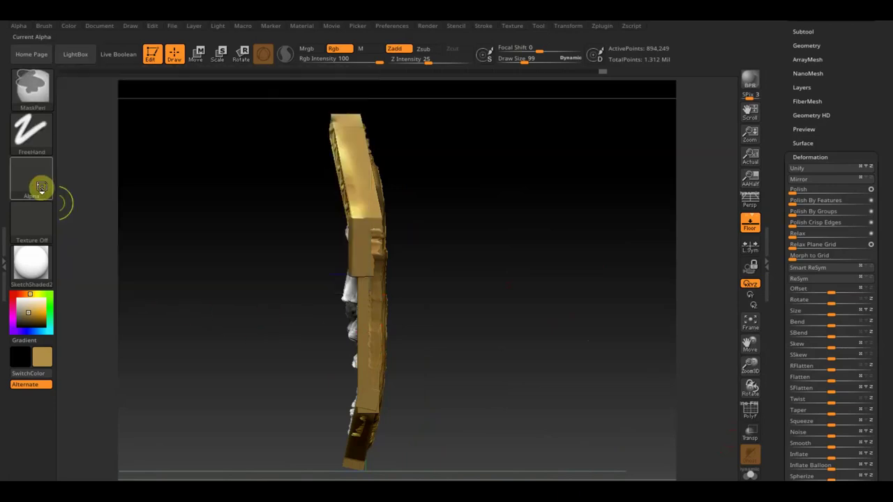
Give the MaskPen brush a Circle stroke and draw a circular mask on the shield.
ctrl+click(50, 189)
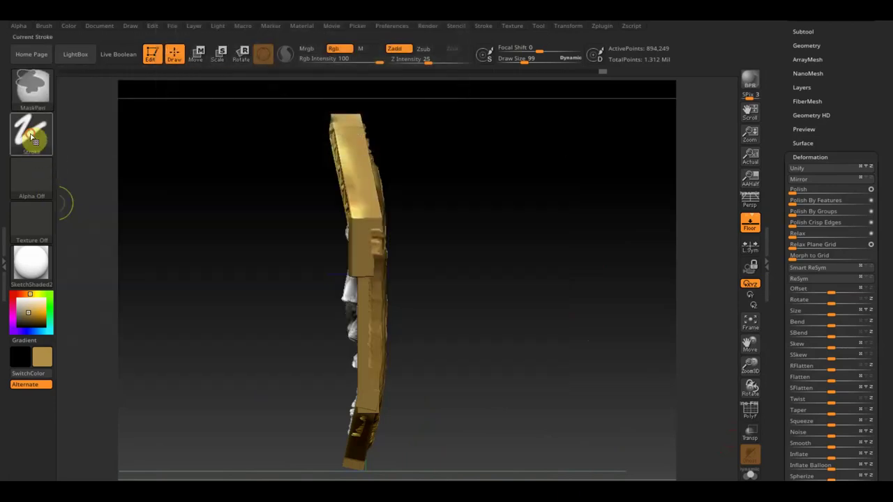
click(32, 136)
ctrl+click(90, 168)
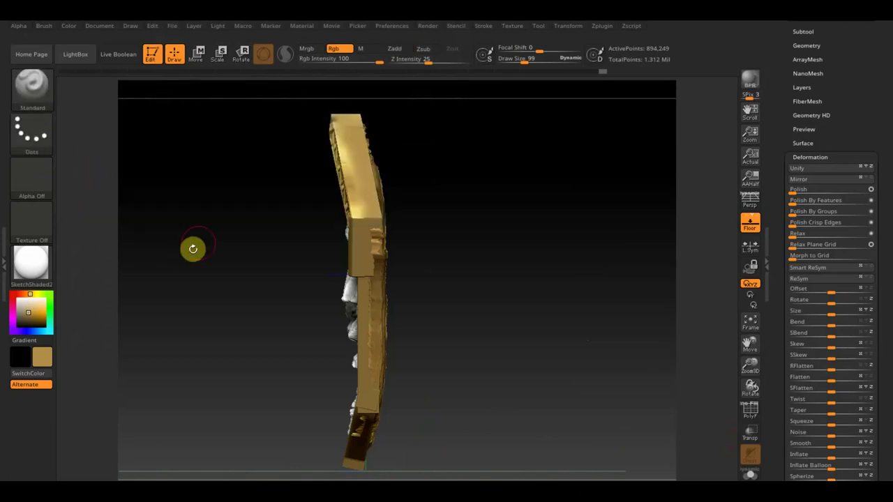
mouse_move(187, 223)
alt+mouse_down()
mouse_move(181, 199)
mouse_move(189, 244)
alt+mouse_up()
mouse_move(246, 160)
ctrl+mouse_down()
mouse_move(371, 473)
mouse_move(372, 462)
mouse_move(470, 431)
mouse_move(516, 426)
mouse_move(468, 429)
mouse_move(450, 418)
mouse_move(409, 314)
ctrl+mouse_up()
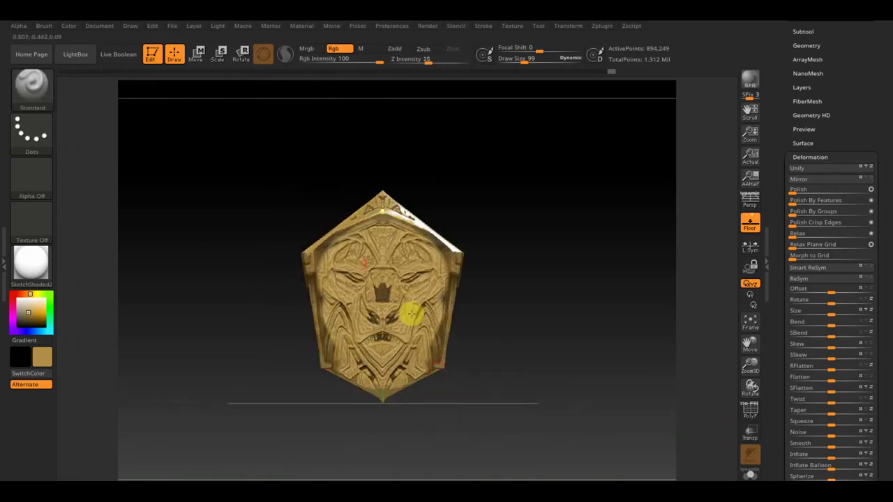
drag(534, 60, 546, 70)
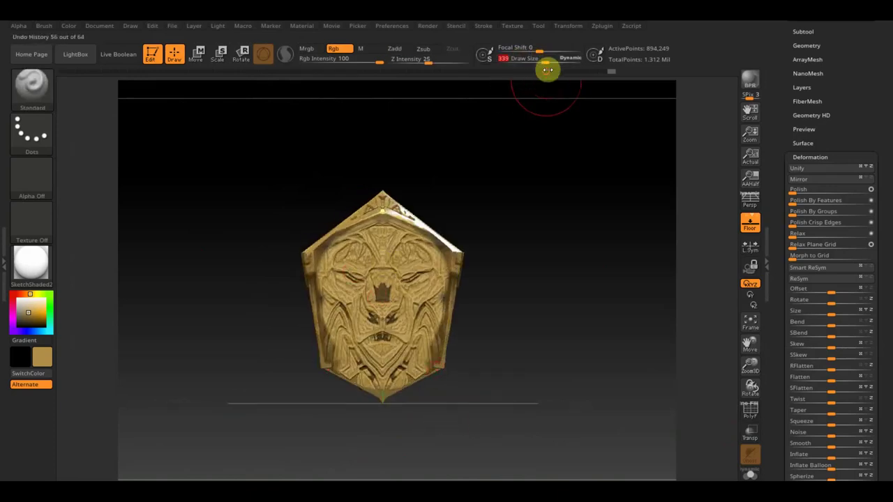
With Draw Size at 339, switch to Smooth and view the grey lion face from the side.
key(shift)
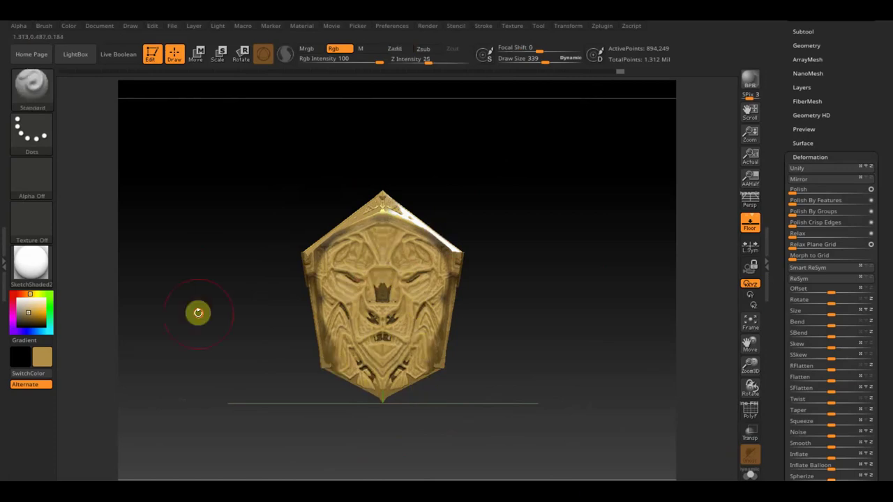
mouse_move(511, 267)
shift+mouse_down()
mouse_move(454, 291)
mouse_move(534, 334)
mouse_move(558, 318)
mouse_move(554, 297)
mouse_move(518, 297)
shift+mouse_up()
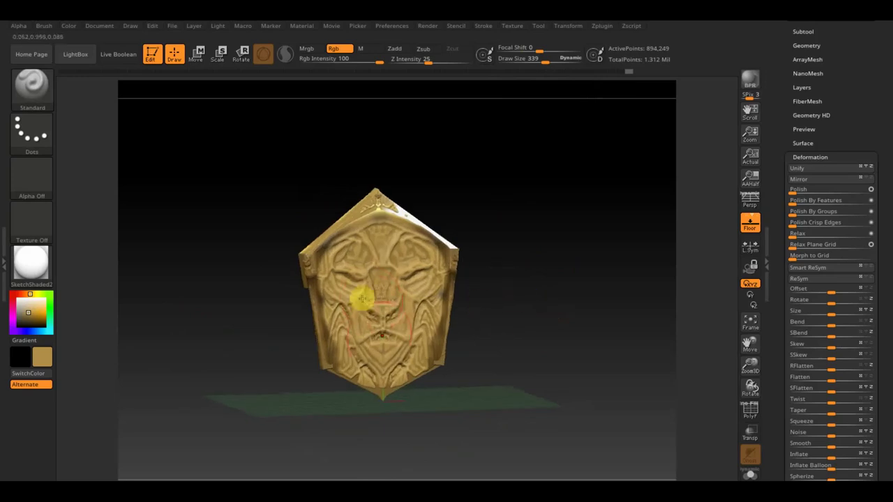
mouse_move(588, 289)
mouse_down()
mouse_move(565, 315)
mouse_move(594, 283)
mouse_move(620, 287)
mouse_move(606, 300)
mouse_move(677, 281)
mouse_move(625, 303)
mouse_up()
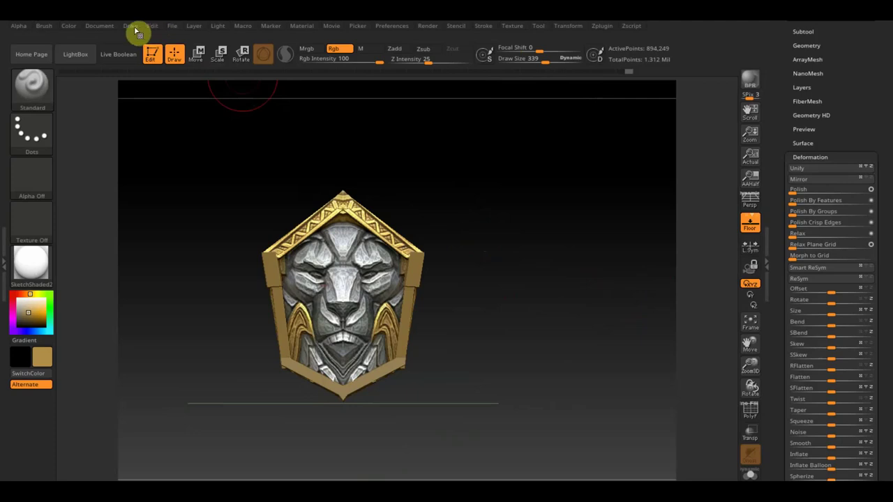
Open QS_295.zpr from the крафт folder without saving the current project.
click(172, 28)
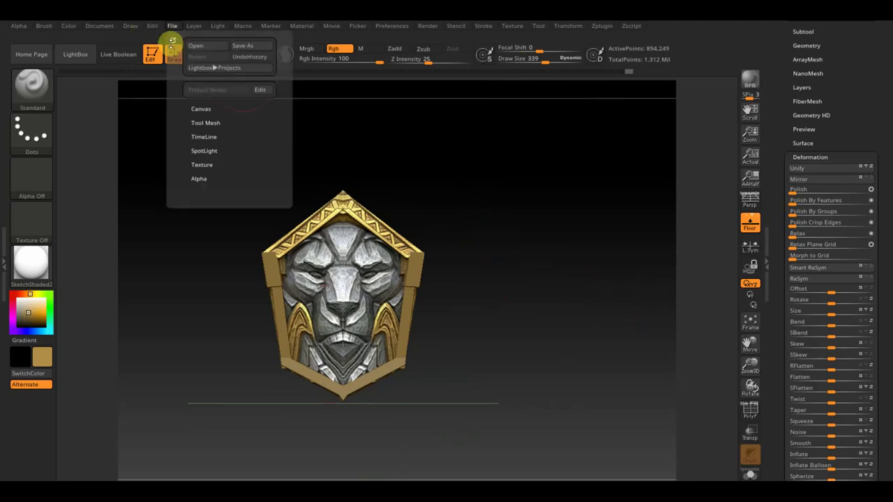
click(207, 47)
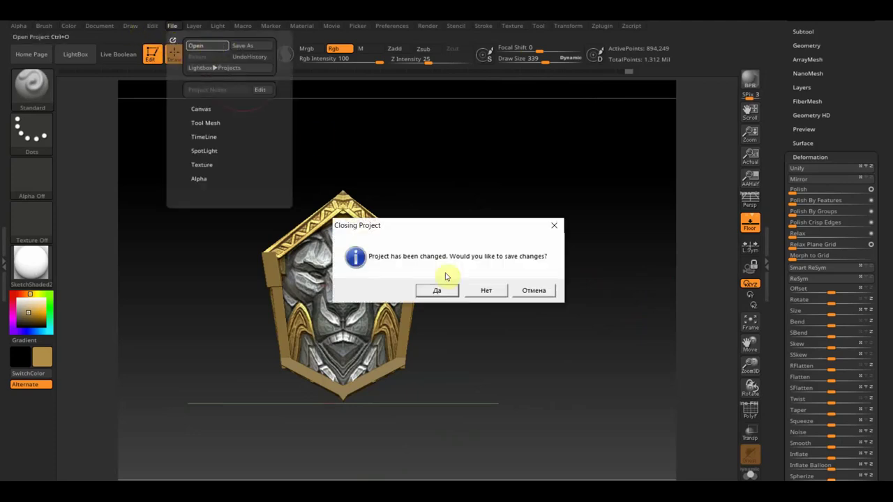
click(488, 291)
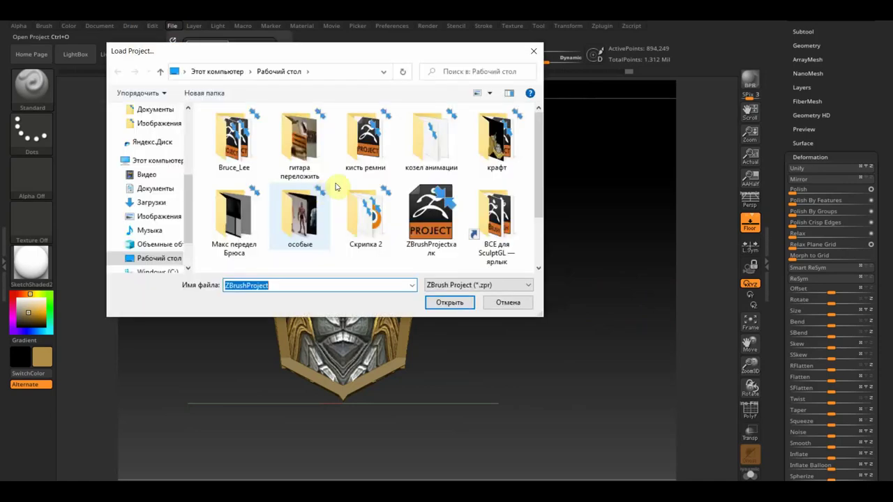
click(488, 162)
click(506, 159)
double_click(507, 155)
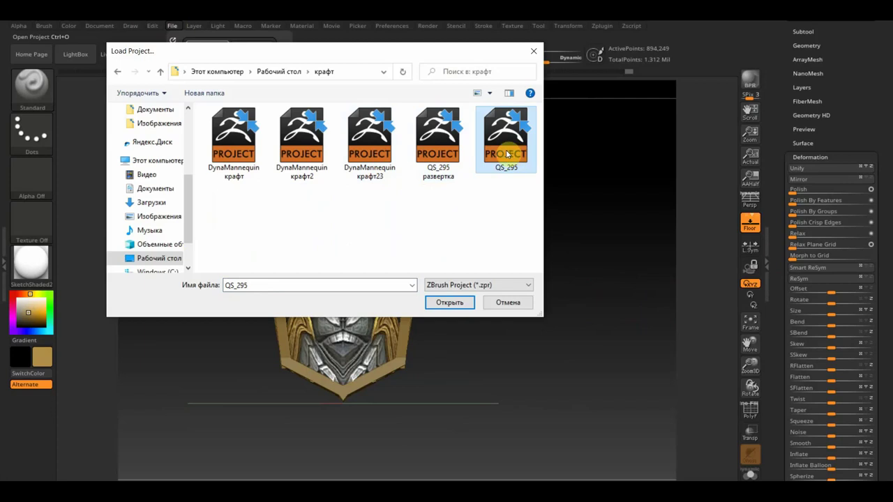
double_click(452, 155)
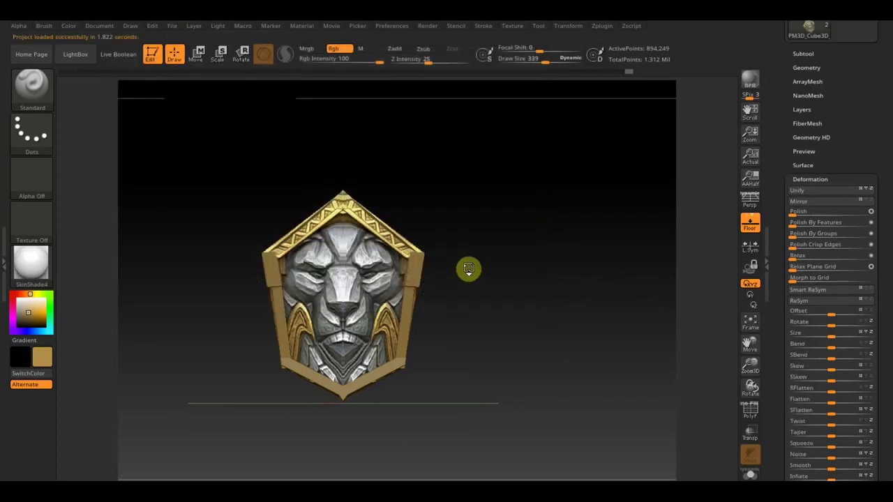
Turn the shield to a front view, turn on PolyF wireframe, and set SDiv to 1.
mouse_move(614, 288)
mouse_down()
mouse_move(579, 300)
mouse_move(620, 294)
mouse_move(626, 302)
mouse_move(618, 323)
mouse_move(601, 309)
mouse_move(599, 336)
mouse_move(621, 343)
mouse_move(611, 355)
mouse_move(582, 342)
mouse_move(492, 355)
mouse_move(544, 349)
mouse_up()
mouse_move(392, 209)
mouse_down()
mouse_move(520, 265)
mouse_move(562, 269)
mouse_up()
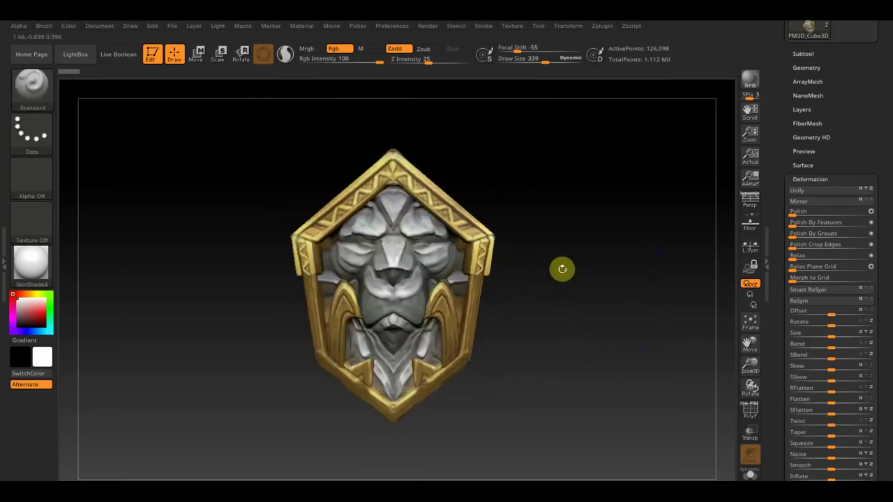
click(749, 410)
scroll(847, 140, up, 2)
click(809, 125)
click(847, 173)
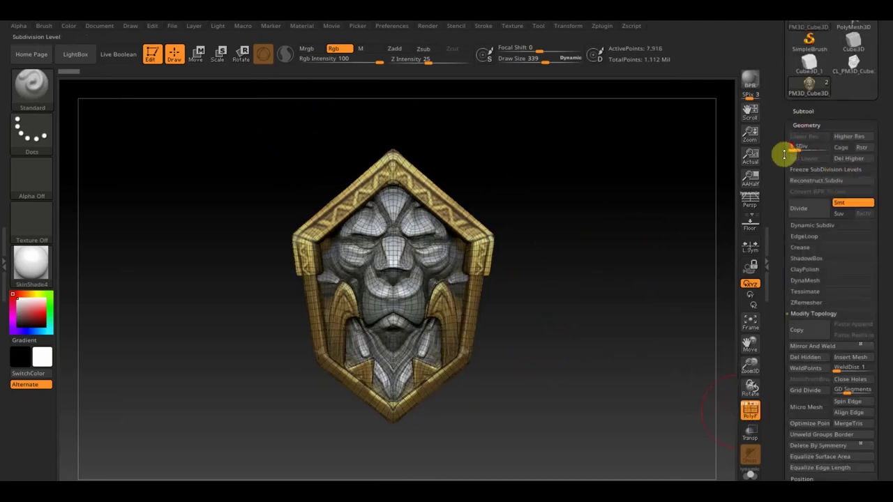
mouse_move(627, 343)
alt+mouse_down()
mouse_move(668, 445)
mouse_move(662, 407)
mouse_move(632, 418)
mouse_move(518, 414)
alt+mouse_up()
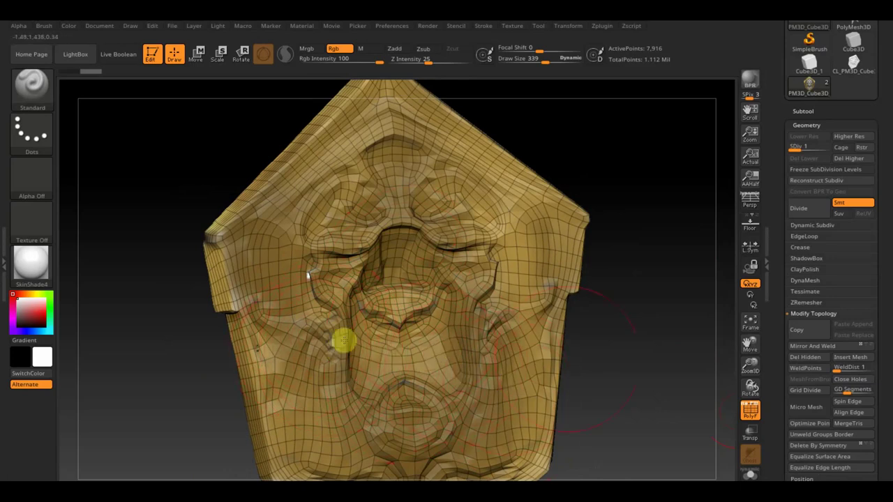
mouse_move(605, 357)
mouse_down()
mouse_move(602, 345)
mouse_move(626, 351)
mouse_move(627, 362)
mouse_up()
shift+drag(564, 334, 564, 329)
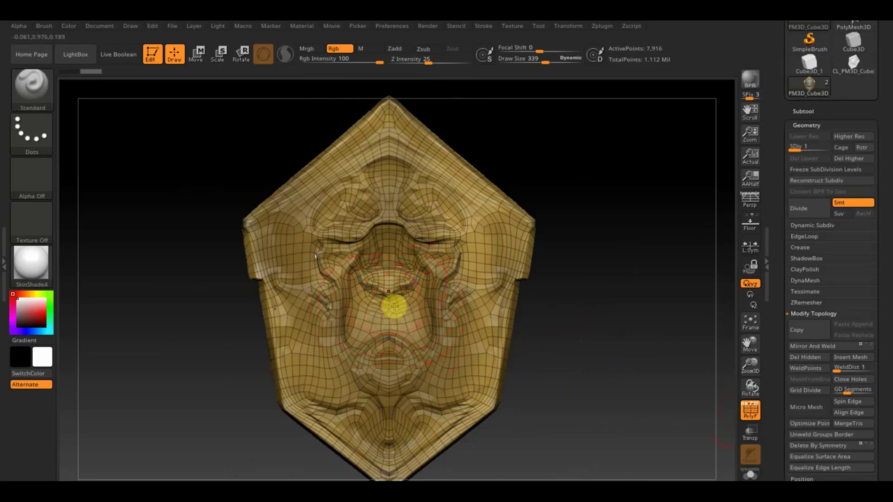
mouse_move(562, 355)
mouse_down()
mouse_move(667, 356)
mouse_move(660, 366)
mouse_up()
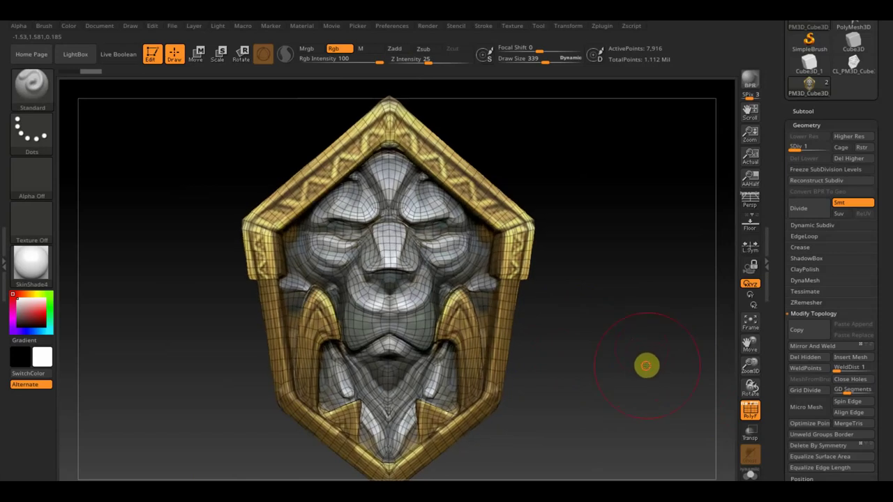
drag(639, 375, 640, 368)
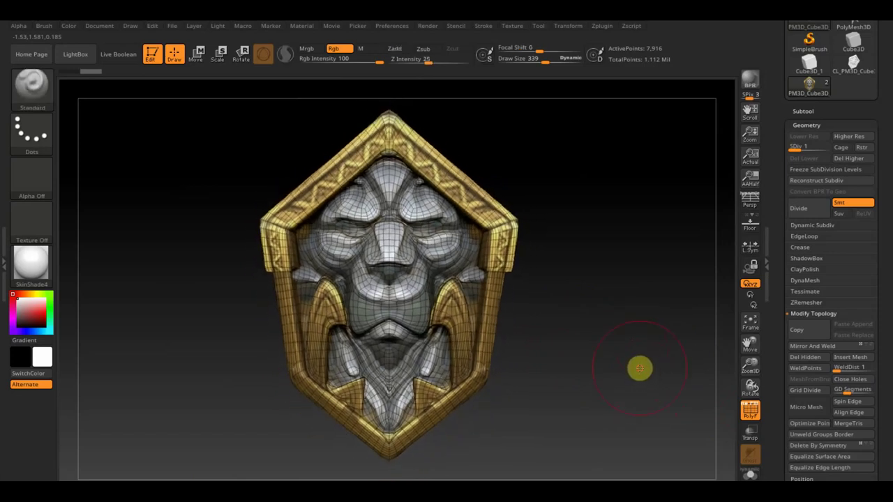